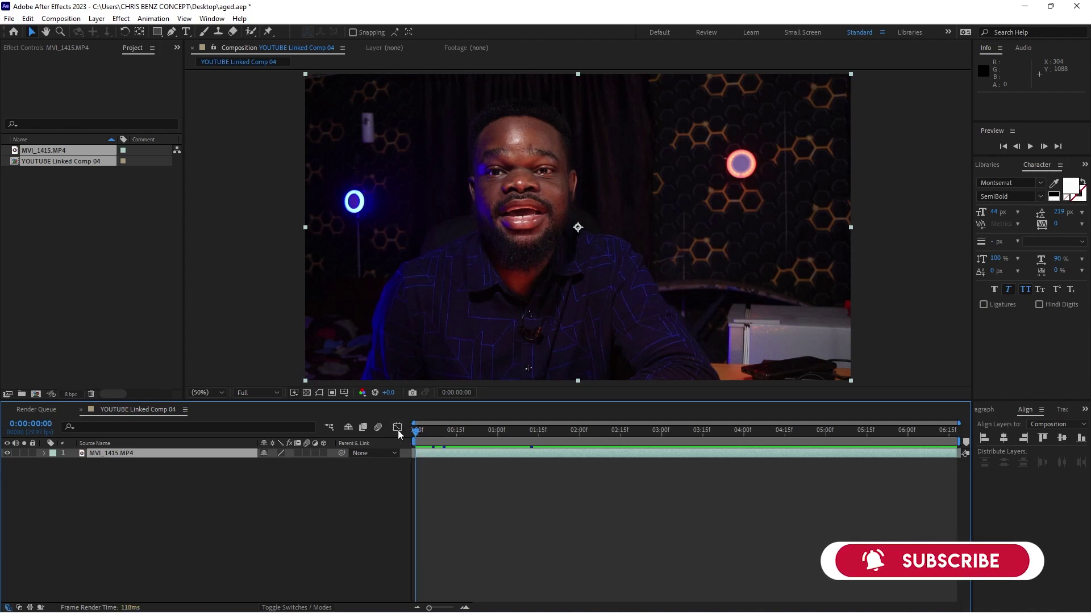
Step: Pre-compose the MVI_1415.MP4 layer as TRACK, moving all attributes into the new composition
{"action": "right_click", "coordinate": [212, 451]}
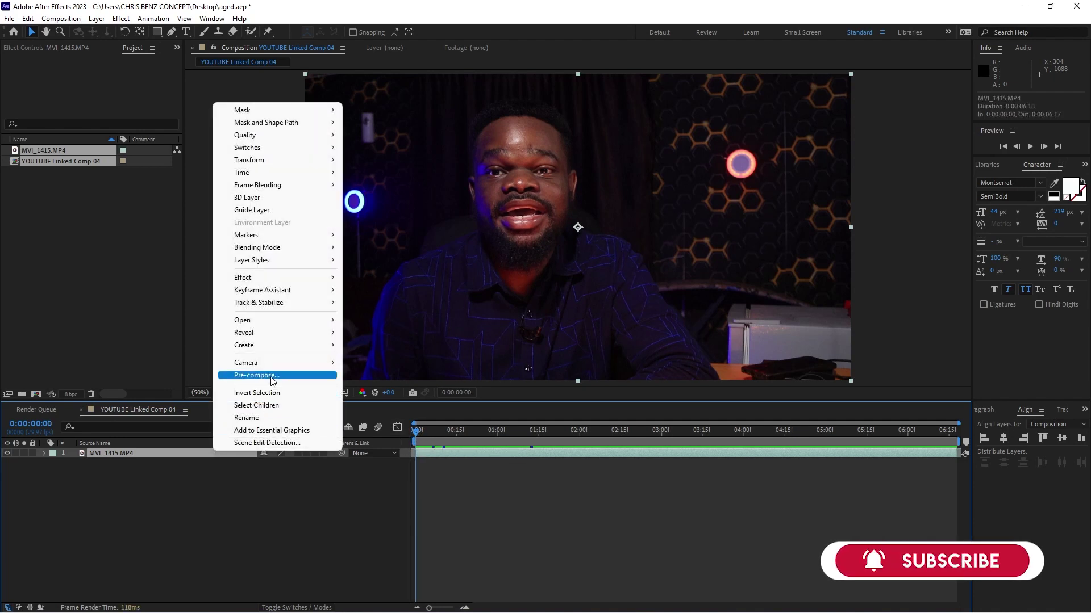
{"action": "left_click", "coordinate": [271, 377]}
{"action": "key", "text": "Caps_Lock"}
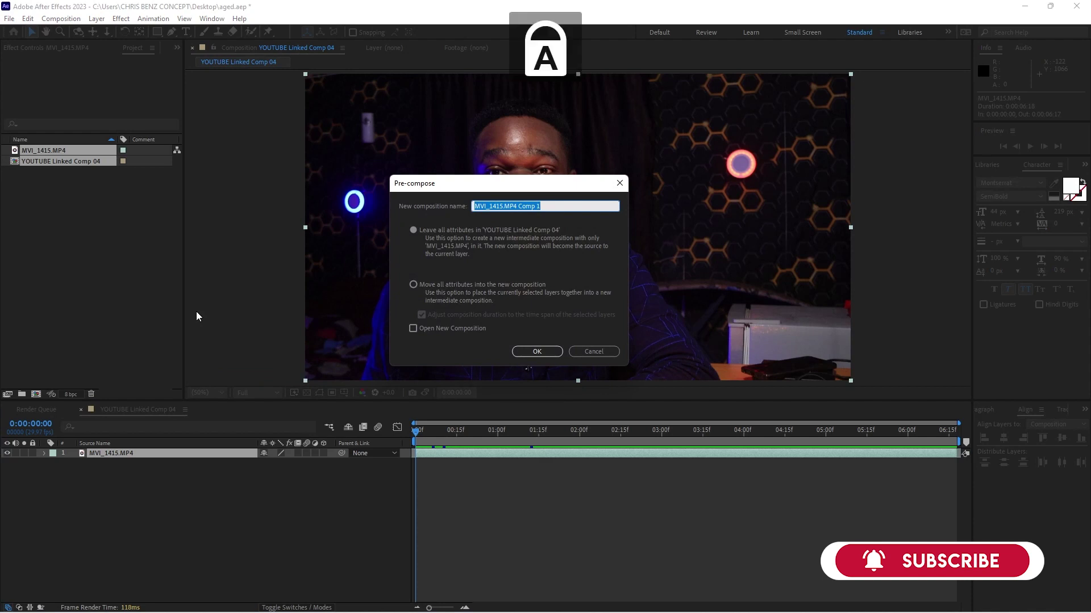
{"action": "type", "text": "TRACK"}
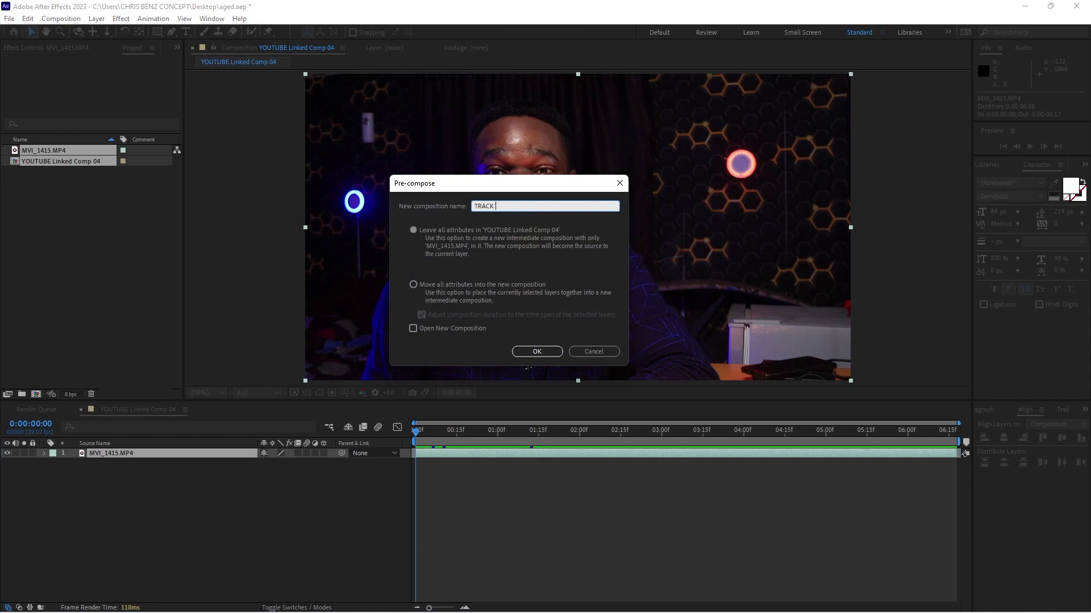
{"action": "left_click", "coordinate": [414, 287]}
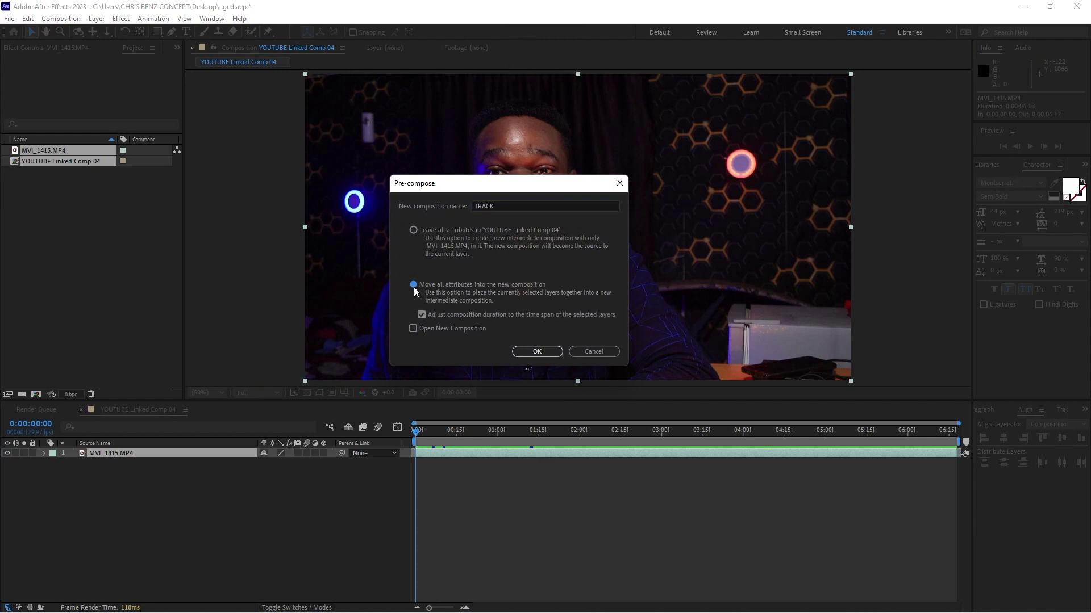
{"action": "left_click", "coordinate": [537, 351]}
{"action": "key", "text": "Caps_Lock"}
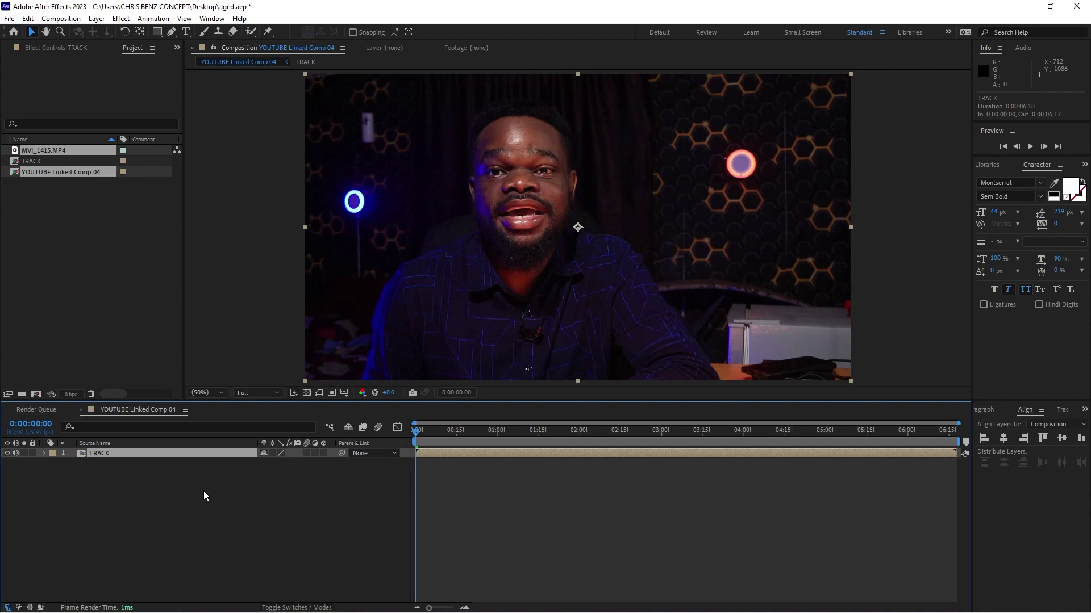
Step: Apply the Mocha Pro effect to the TRACK layer and launch the Mocha Pro plugin
{"action": "key", "text": "ctrl+space"}
{"action": "type", "text": "mocha"}
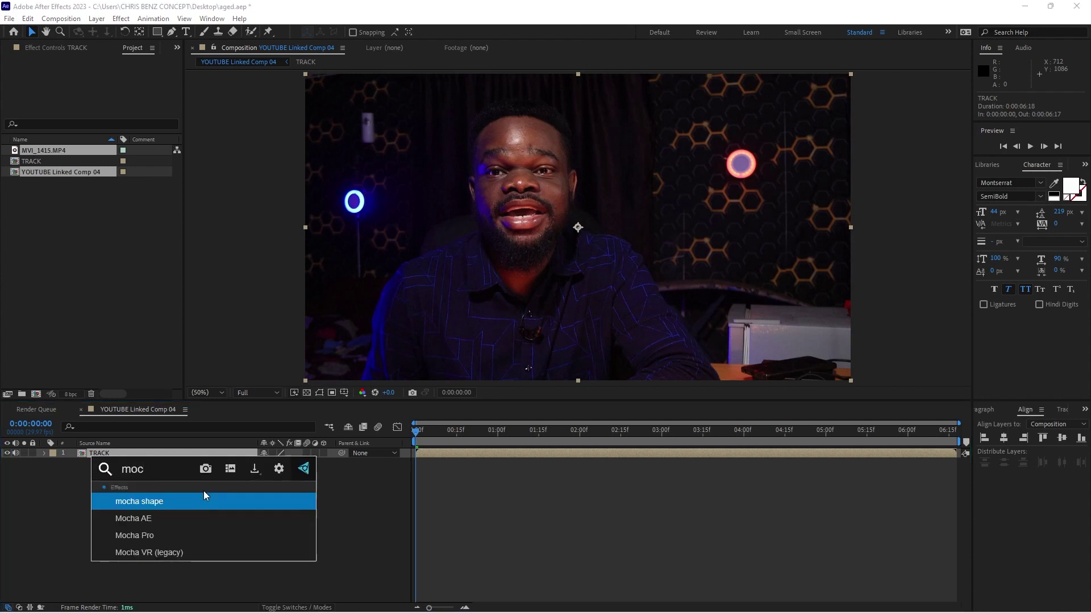
{"action": "left_click", "coordinate": [151, 540]}
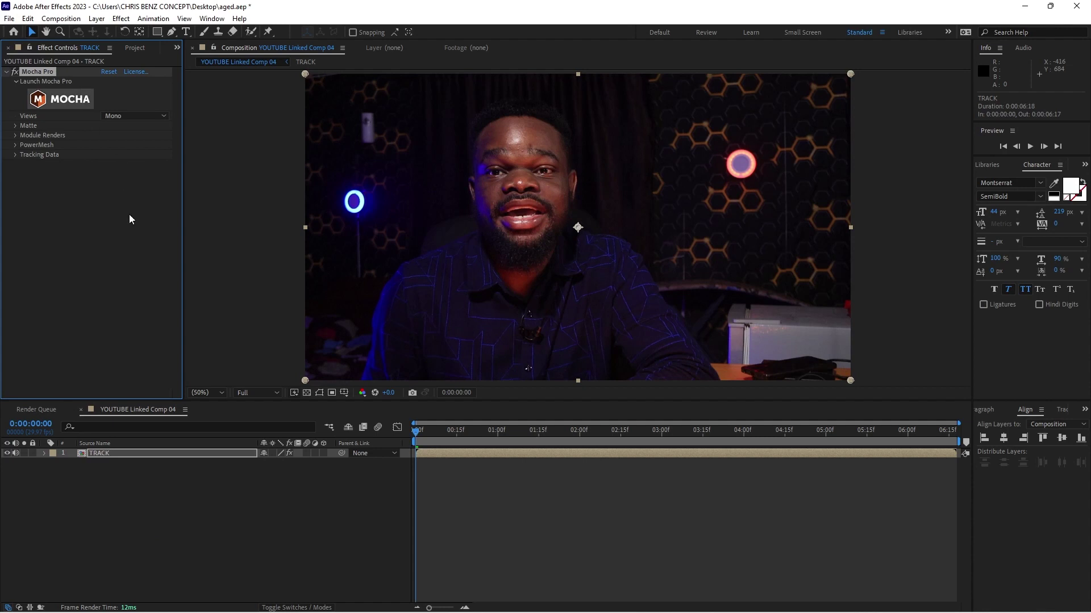
{"action": "left_click", "coordinate": [68, 99]}
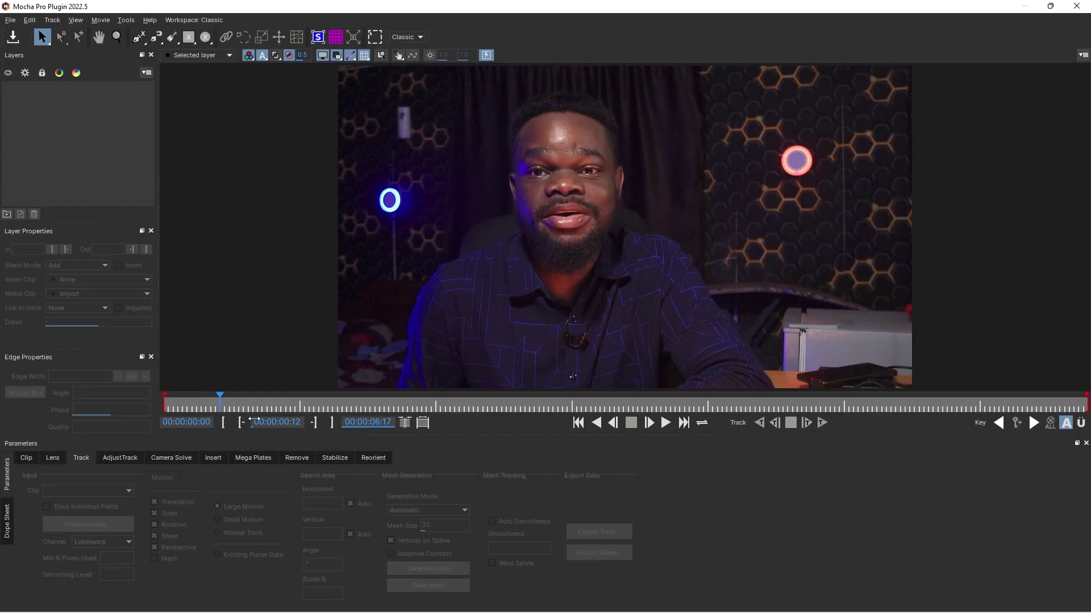
Step: Draw a closed X-Spline around the man's head, from above the hair down to the shirt collar, on the first frame
{"action": "left_click_drag", "start_coordinate": [278, 424], "coordinate": [146, 403]}
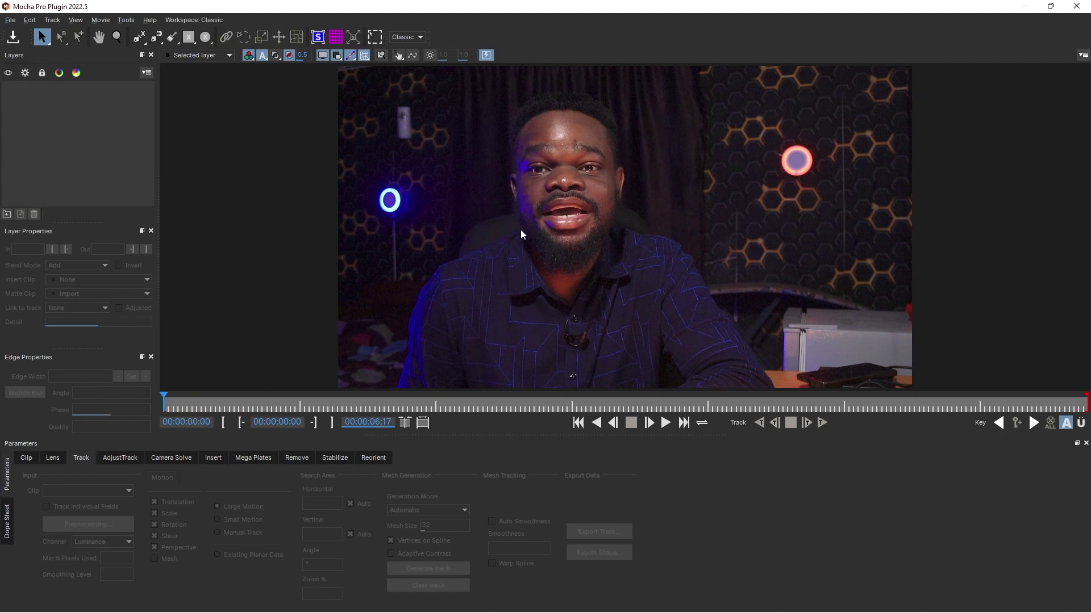
{"action": "left_click", "coordinate": [135, 42]}
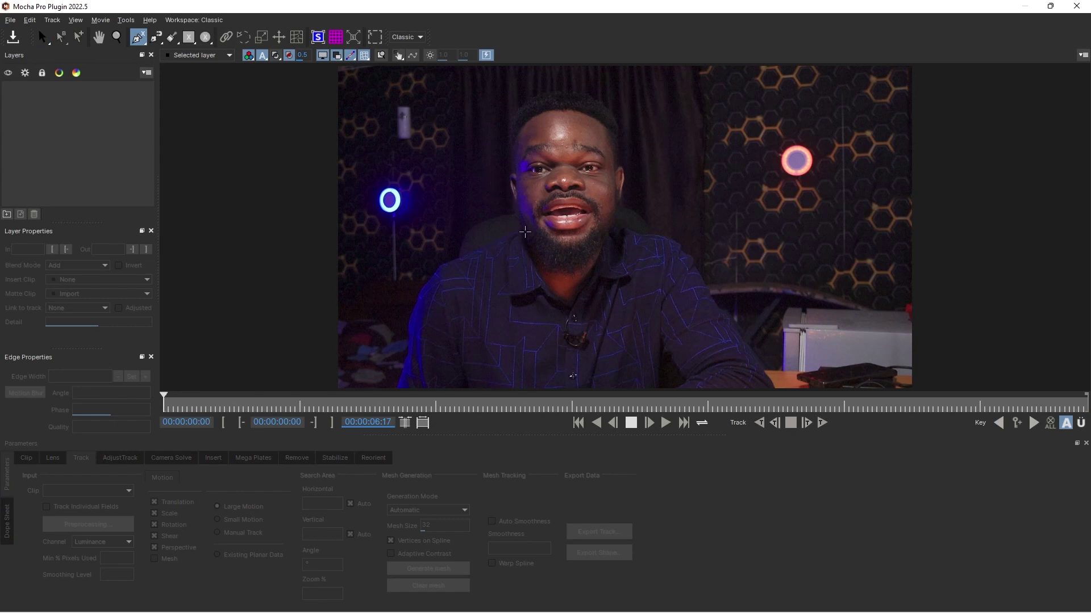
{"action": "left_click", "coordinate": [518, 205]}
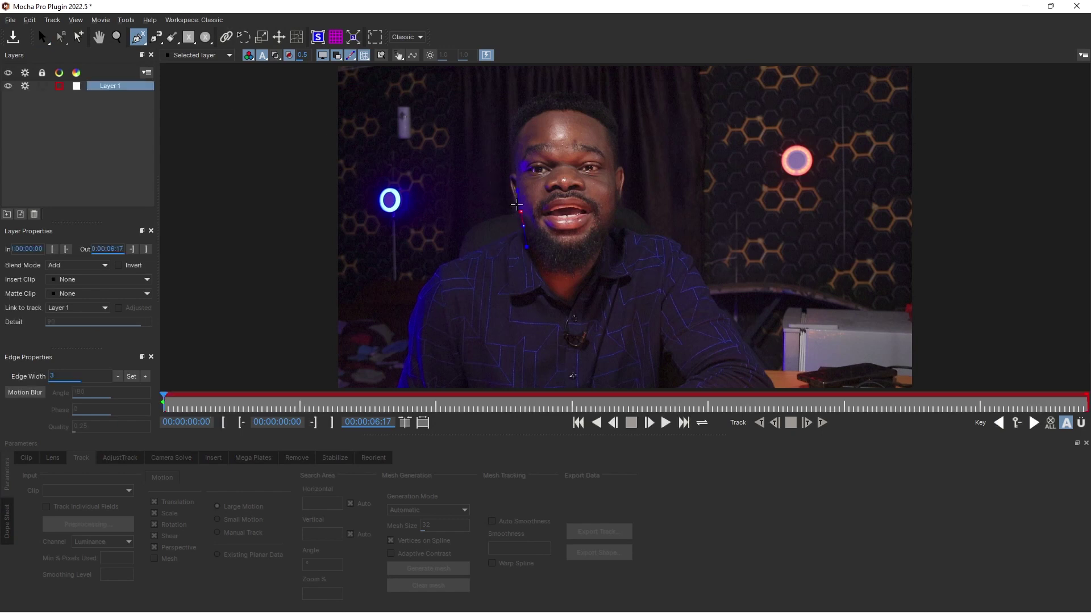
{"action": "left_click", "coordinate": [509, 191]}
{"action": "left_click", "coordinate": [504, 161]}
{"action": "left_click", "coordinate": [505, 120]}
{"action": "left_click", "coordinate": [518, 88]}
{"action": "left_click", "coordinate": [550, 84]}
{"action": "left_click", "coordinate": [581, 83]}
{"action": "left_click", "coordinate": [608, 91]}
{"action": "left_click", "coordinate": [631, 118]}
{"action": "left_click", "coordinate": [629, 150]}
{"action": "left_click", "coordinate": [629, 183]}
{"action": "left_click", "coordinate": [623, 207]}
{"action": "left_click", "coordinate": [611, 236]}
{"action": "left_click", "coordinate": [599, 261]}
{"action": "left_click", "coordinate": [588, 274]}
{"action": "left_click", "coordinate": [578, 292]}
{"action": "left_click", "coordinate": [567, 311]}
{"action": "left_click", "coordinate": [562, 294]}
{"action": "left_click", "coordinate": [546, 282]}
{"action": "left_click", "coordinate": [536, 265]}
{"action": "right_click", "coordinate": [522, 225]}
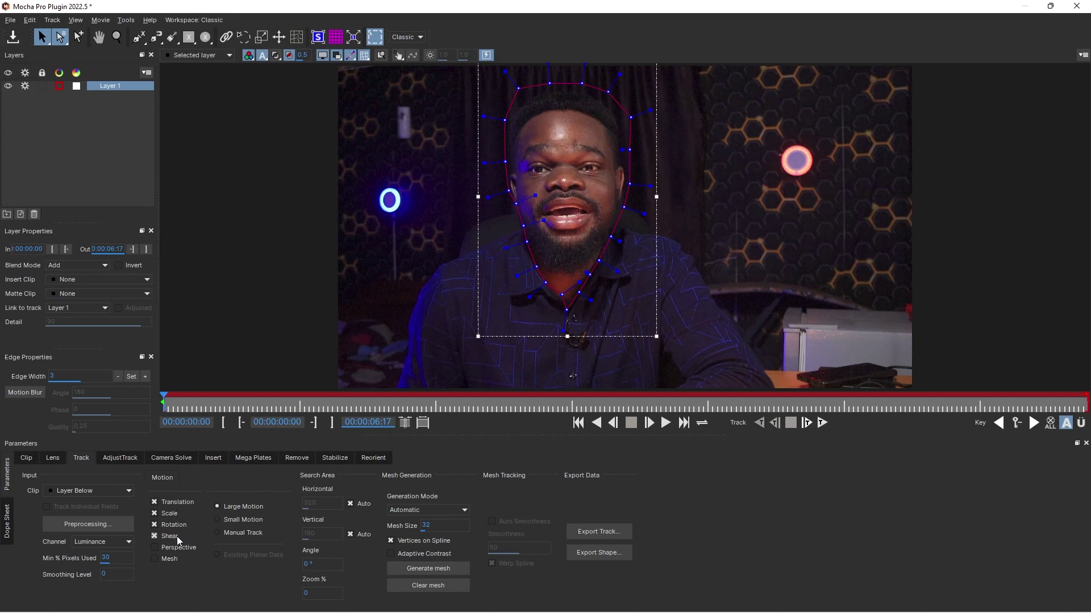
Step: Enable Perspective and Mesh motion for the head layer and generate a Uniform mesh with mesh size 32
{"action": "left_click", "coordinate": [155, 549]}
{"action": "left_click", "coordinate": [155, 561]}
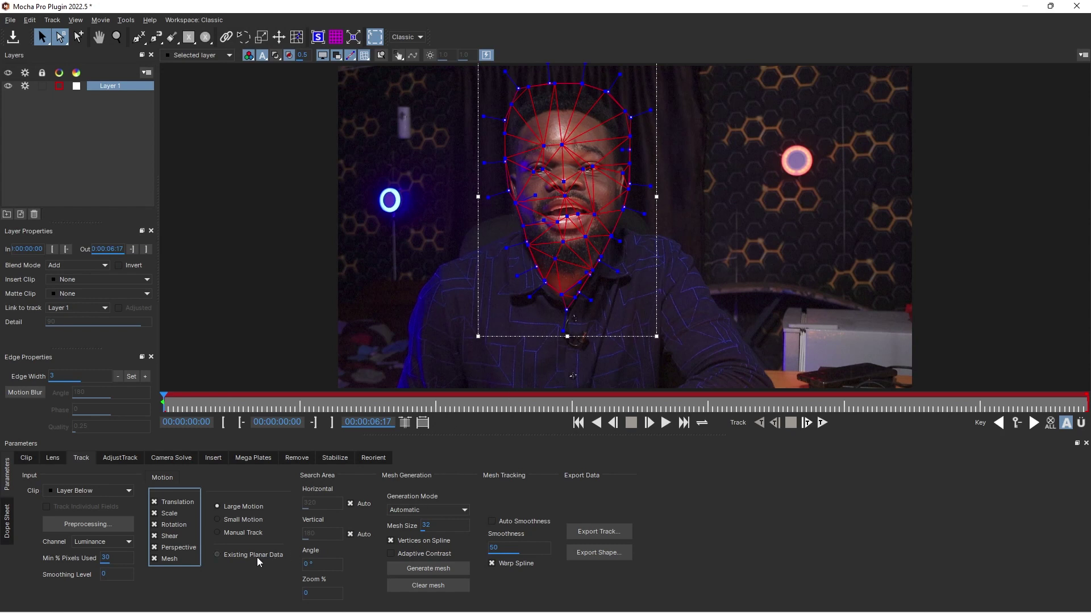
{"action": "left_click", "coordinate": [413, 514]}
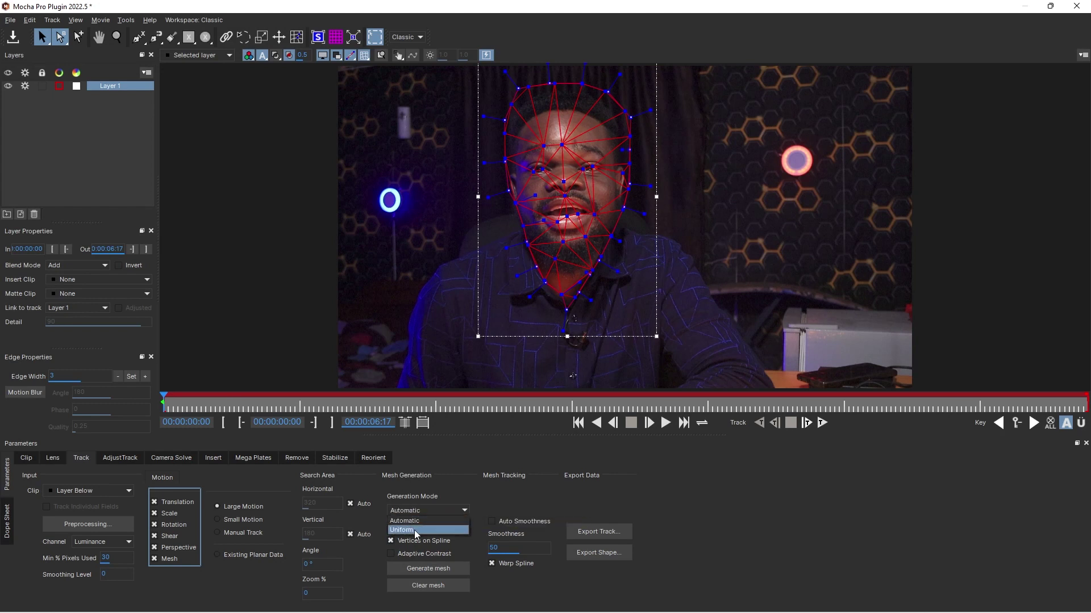
{"action": "left_click", "coordinate": [415, 532]}
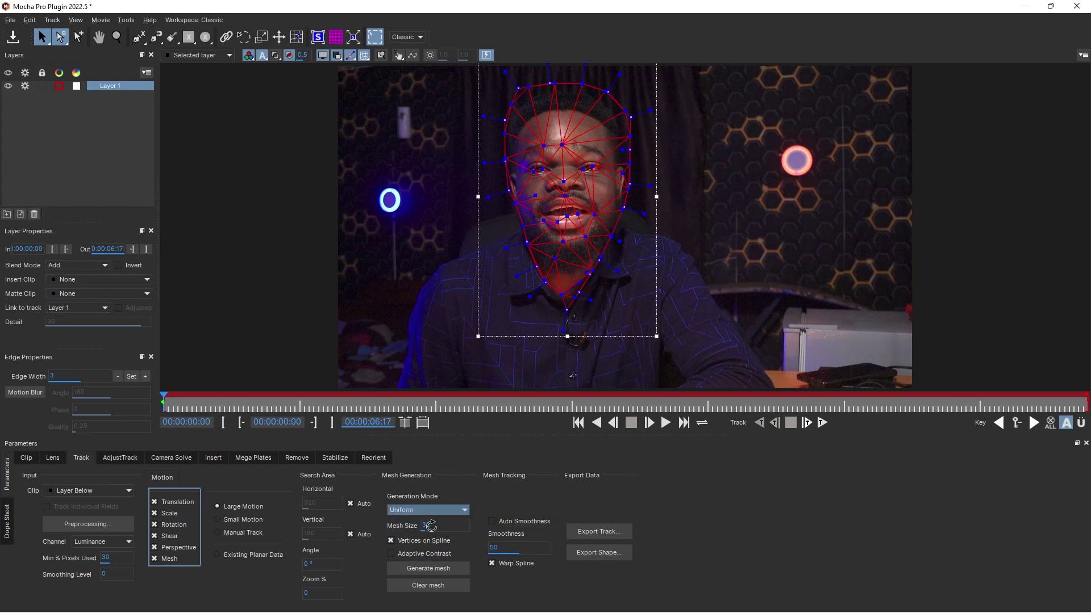
{"action": "left_click", "coordinate": [434, 571]}
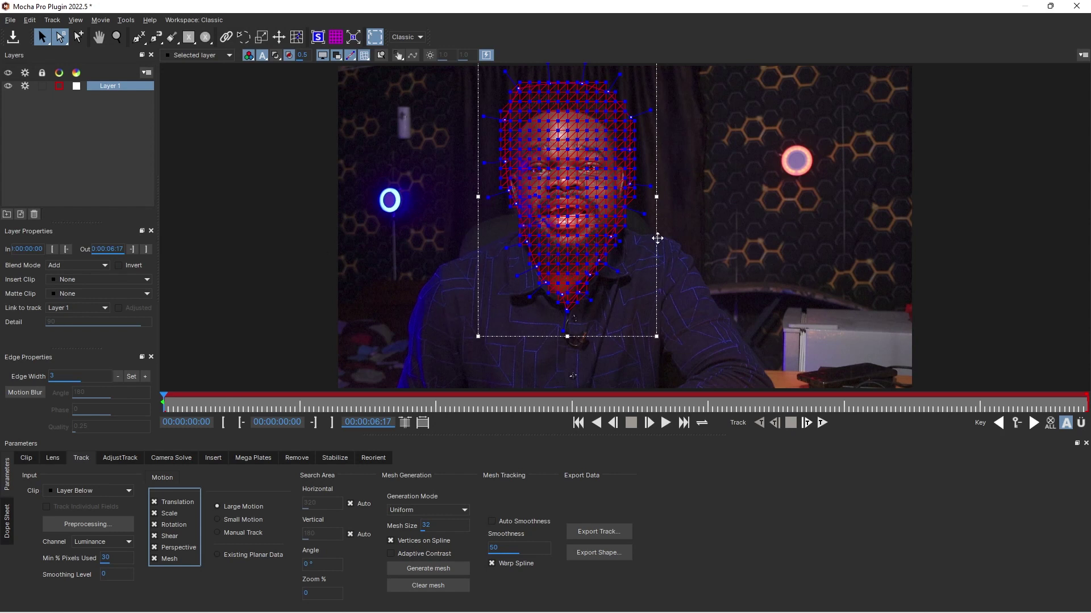
Step: Track the head mesh forward through the whole clip and review the track back to the first frame
{"action": "left_click", "coordinate": [822, 424]}
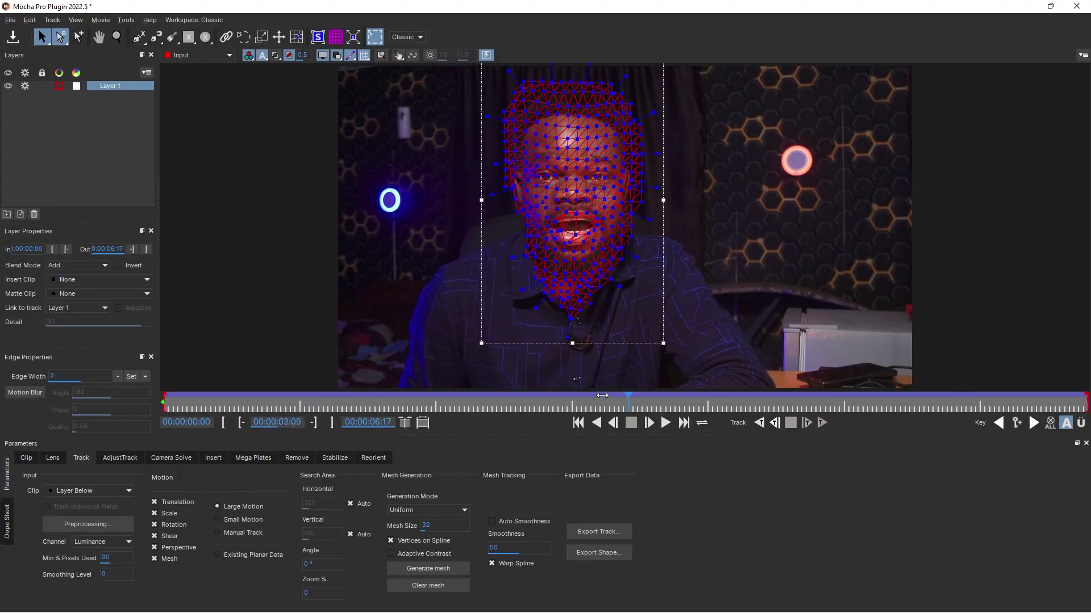
{"action": "left_click", "coordinate": [400, 407]}
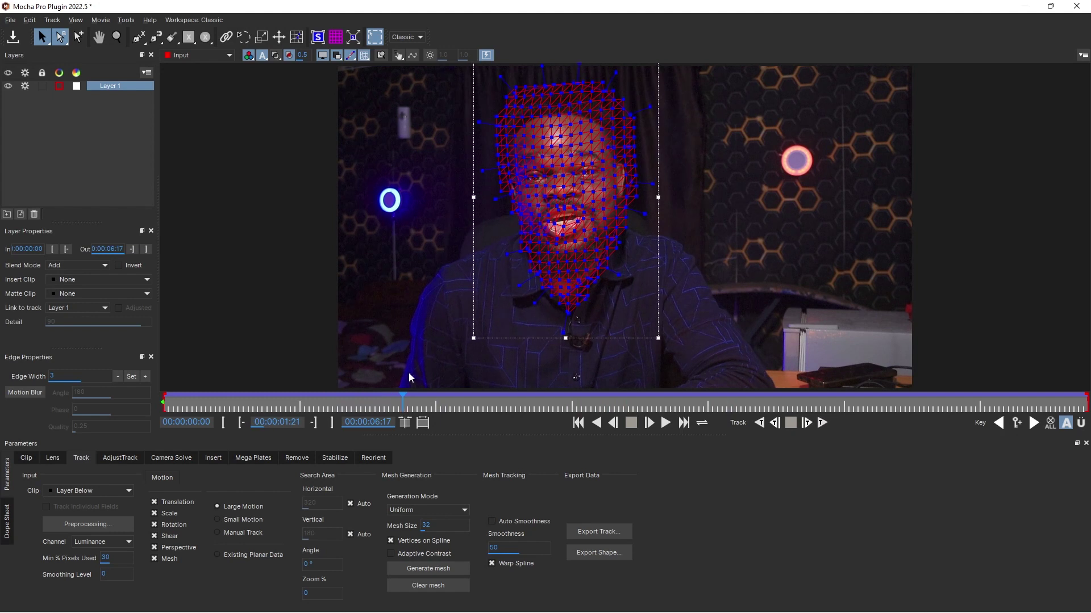
{"action": "left_click_drag", "start_coordinate": [403, 405], "coordinate": [119, 384]}
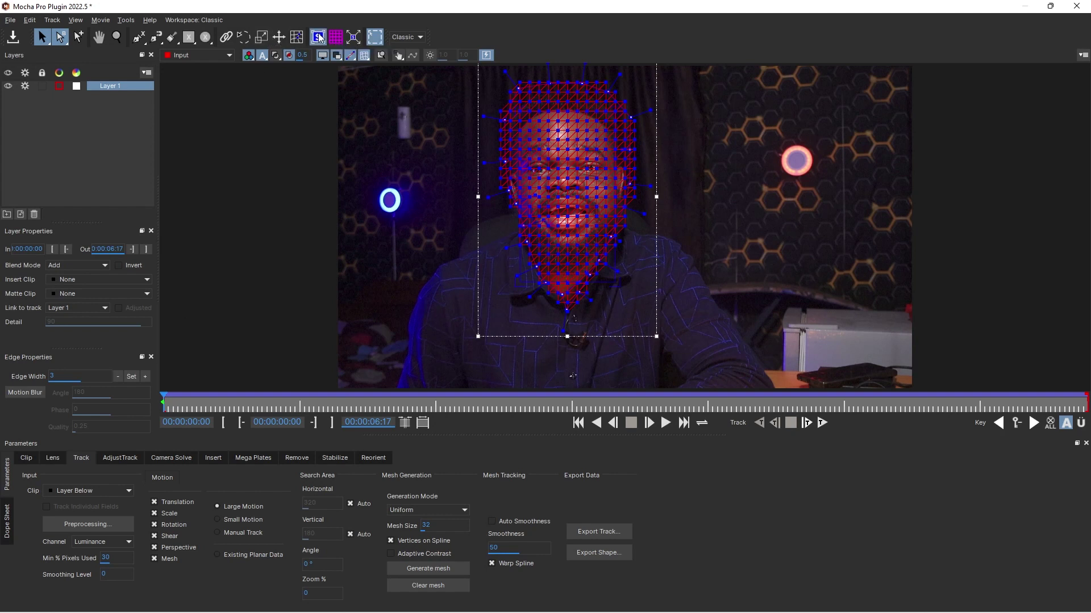
Step: Save the Mocha tracking project and close the plugin to return to After Effects
{"action": "left_click", "coordinate": [353, 37]}
{"action": "left_click", "coordinate": [12, 37]}
{"action": "left_click", "coordinate": [1077, 7]}
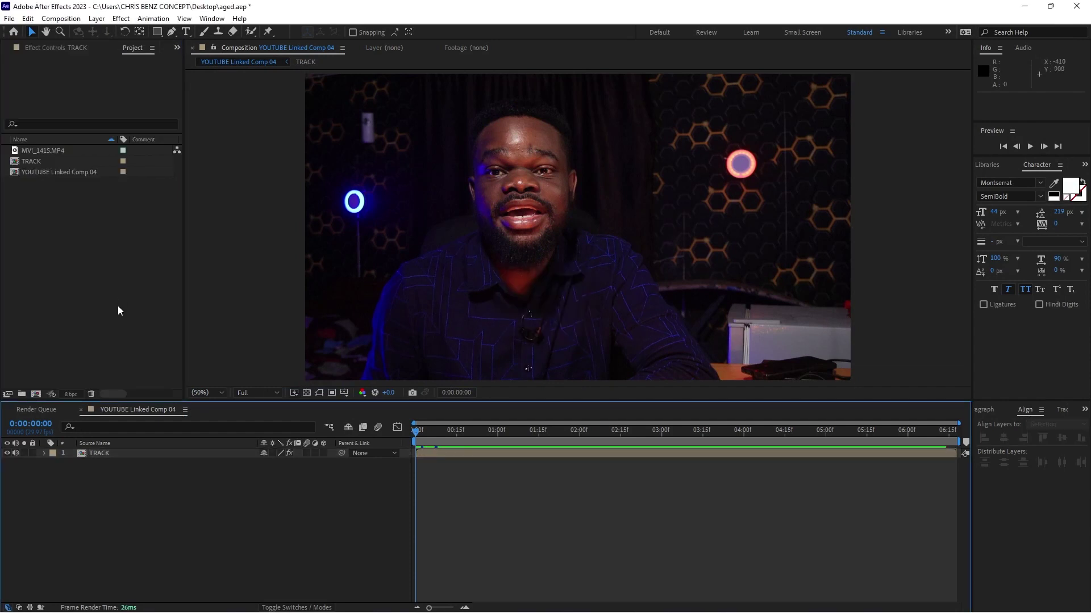
Step: Export the first frame of the composition as the Photoshop file "reference frame.psd" on the Desktop and render it
{"action": "left_click", "coordinate": [127, 455]}
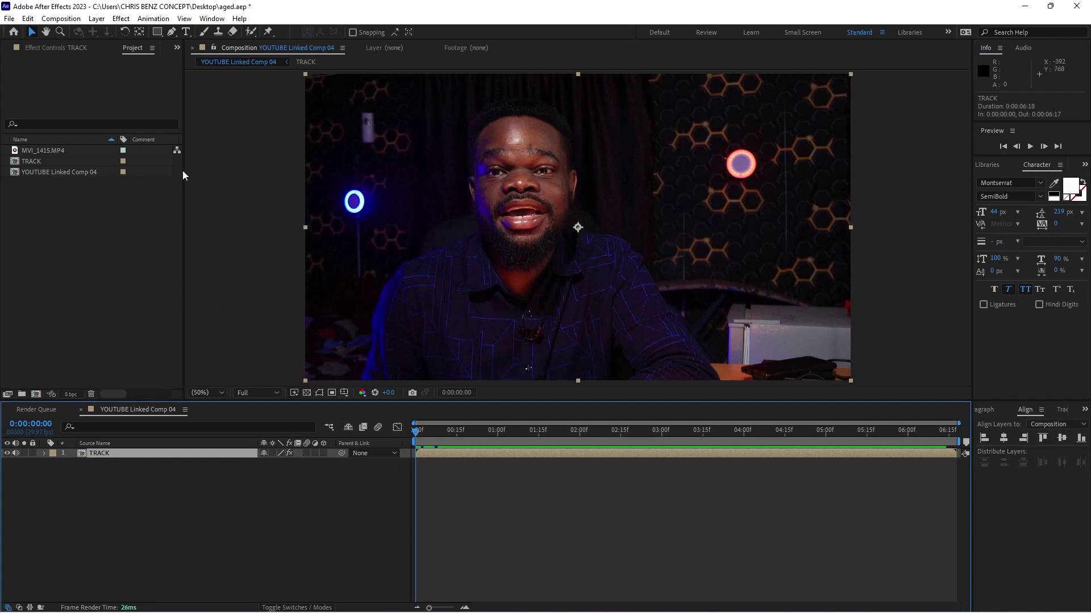
{"action": "left_click", "coordinate": [75, 20]}
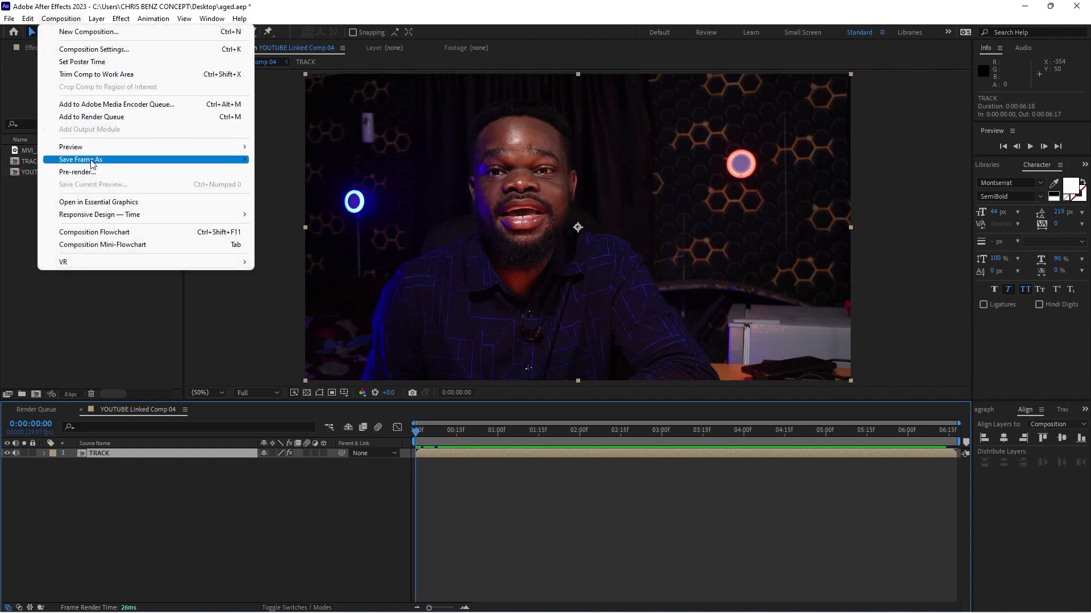
{"action": "mouse_move", "coordinate": [93, 162]}
{"action": "left_click", "coordinate": [271, 162]}
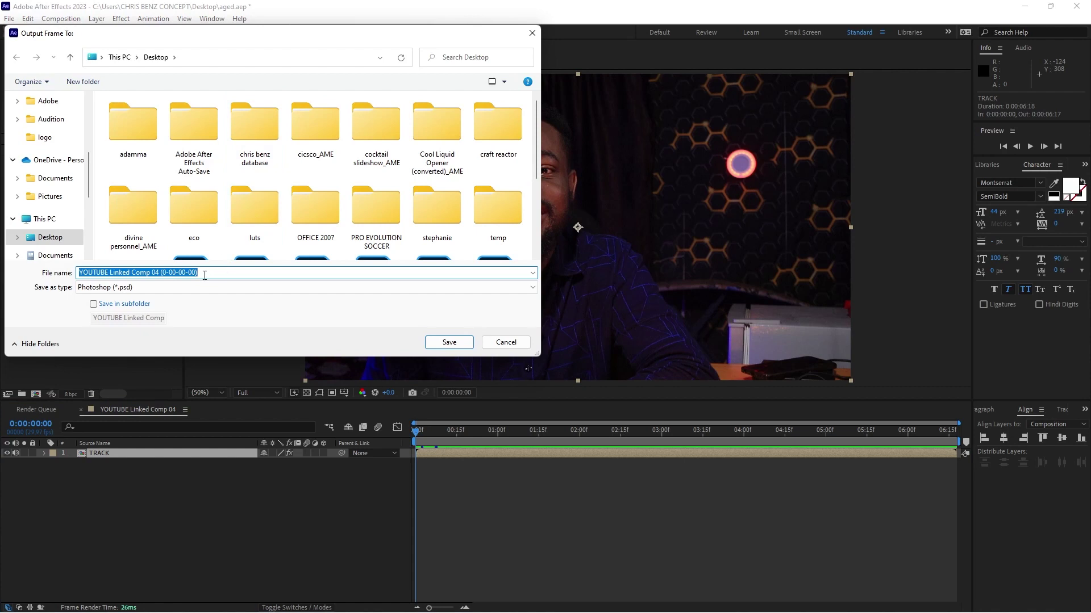
{"action": "type", "text": "re"}
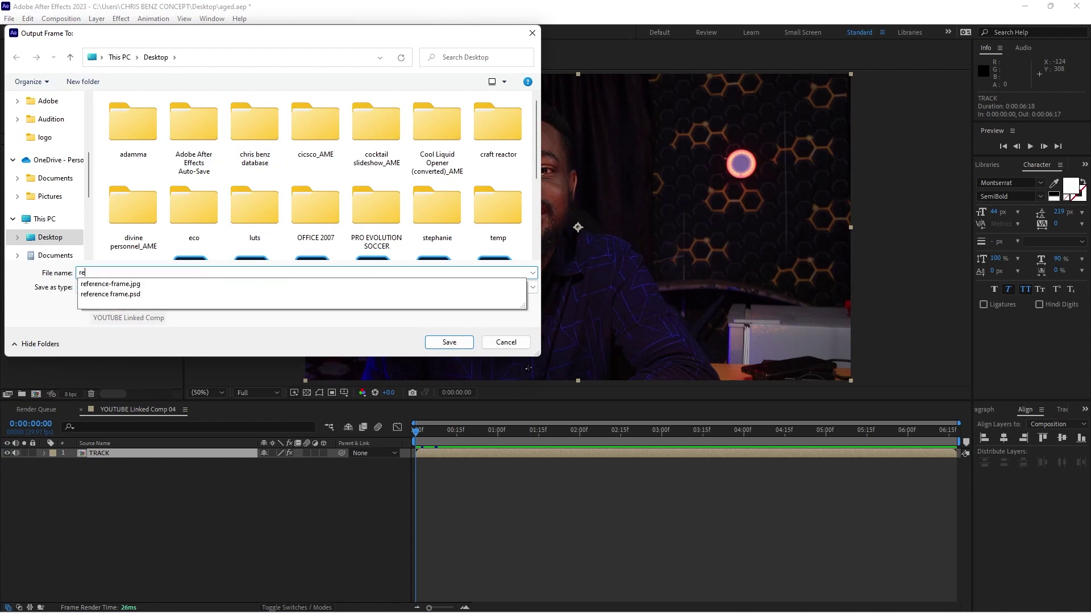
{"action": "left_click", "coordinate": [175, 284]}
{"action": "key", "text": "Return"}
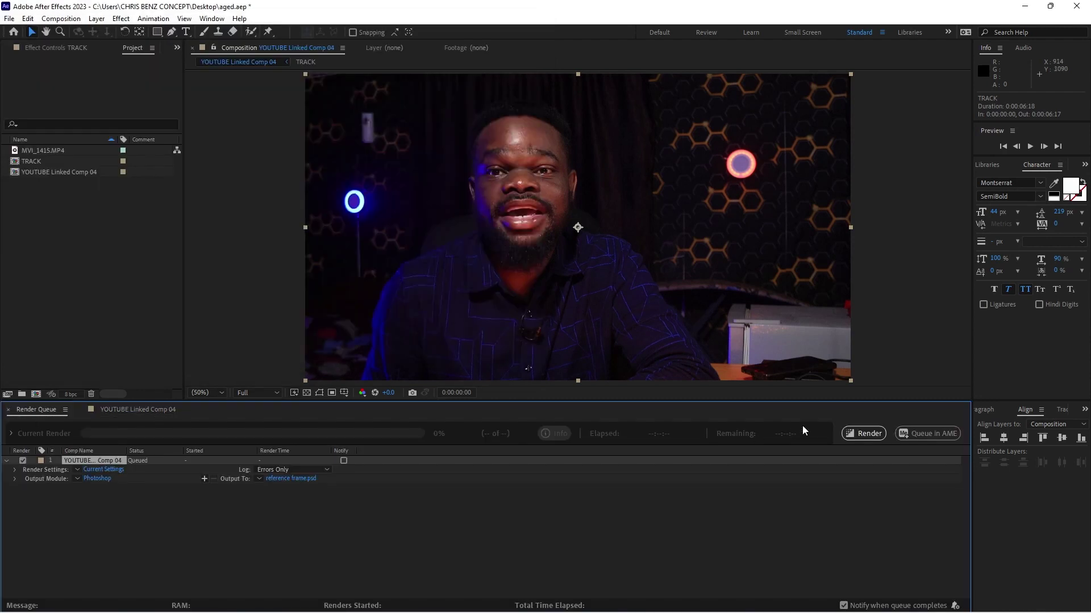
{"action": "left_click", "coordinate": [875, 434]}
{"action": "left_click", "coordinate": [617, 326]}
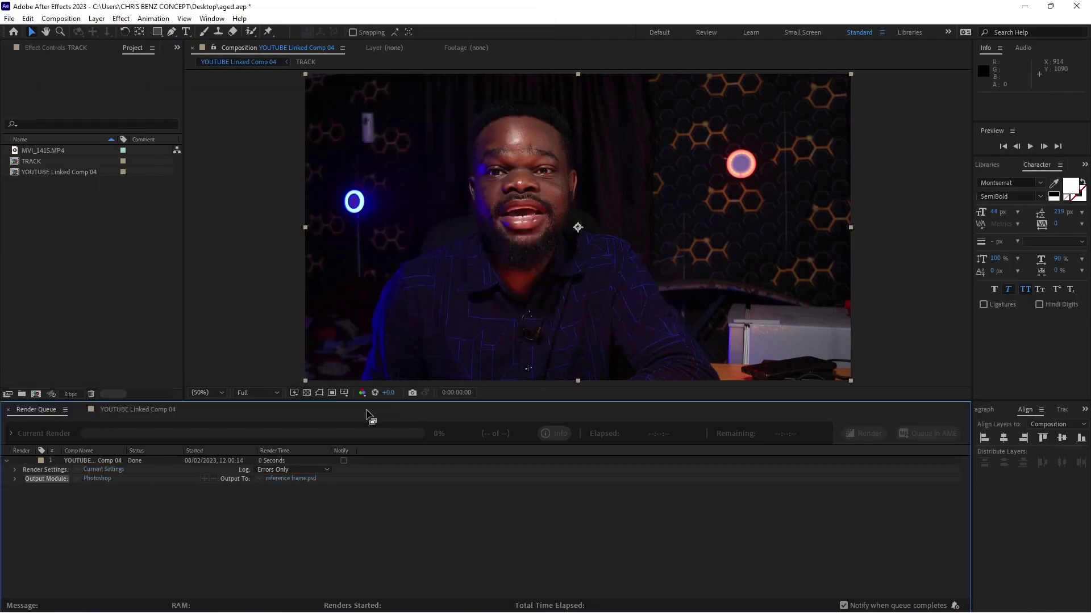
Step: Switch to Photoshop with reference frame.psd and open the Neural Filters
{"action": "mouse_move", "coordinate": [512, 612]}
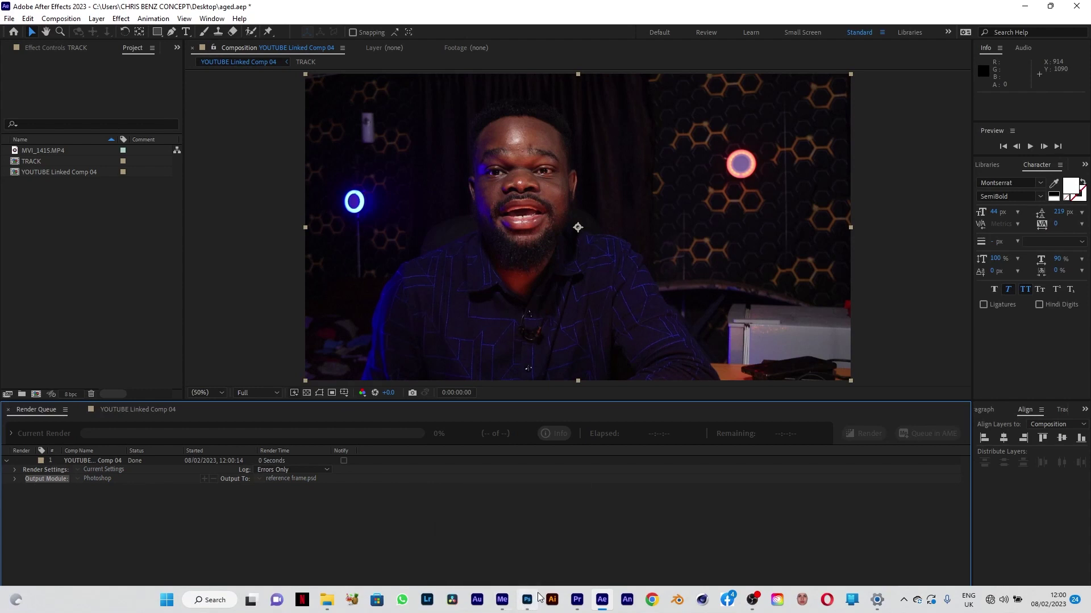
{"action": "left_click", "coordinate": [527, 600]}
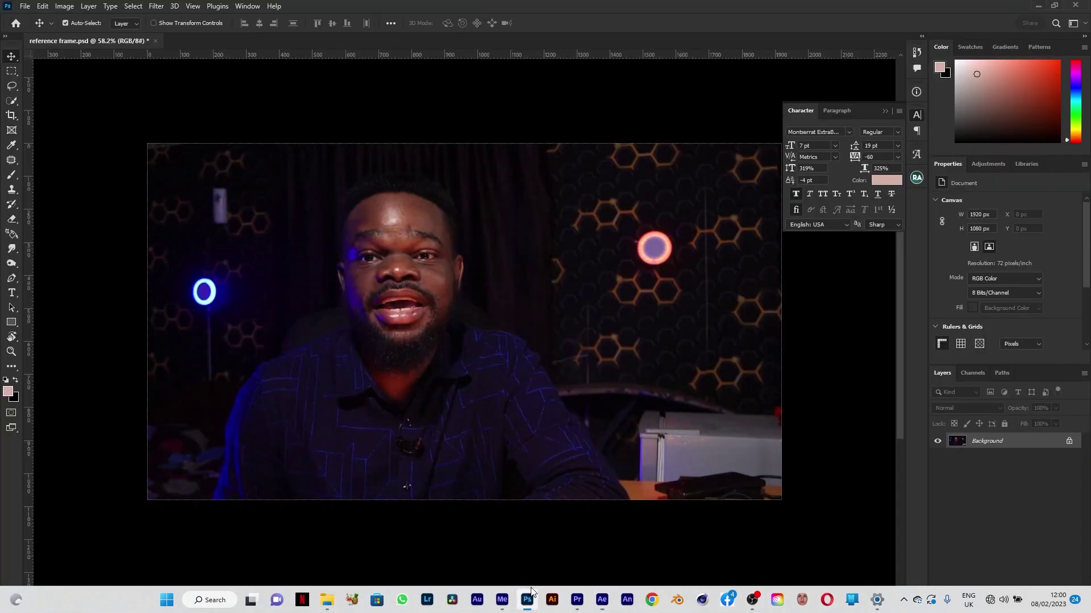
{"action": "scroll", "coordinate": [483, 258], "scroll_direction": "up", "scroll_amount": 1}
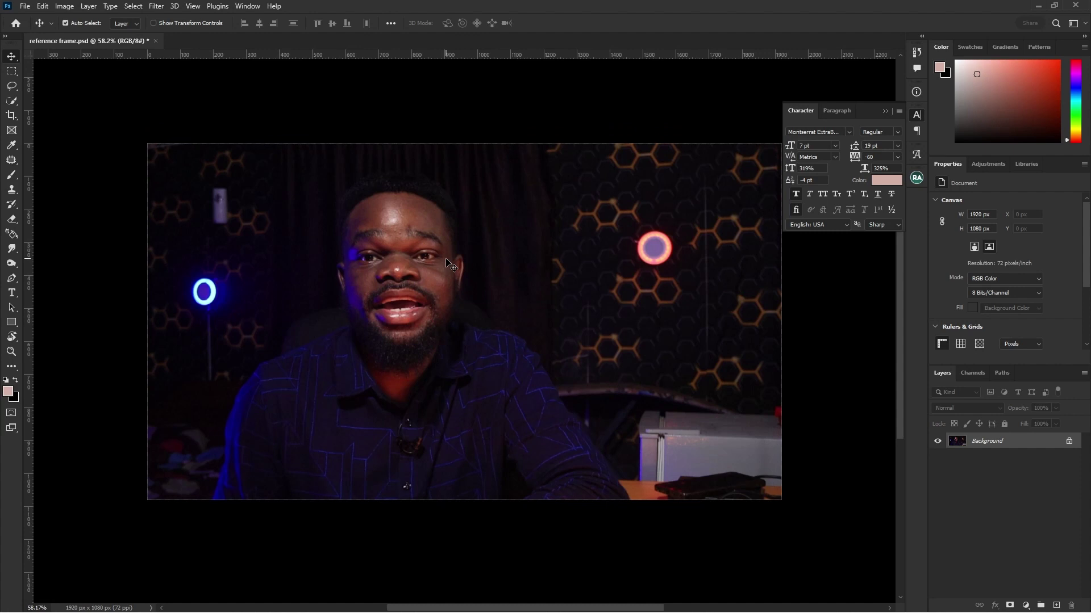
{"action": "left_click", "coordinate": [156, 6]}
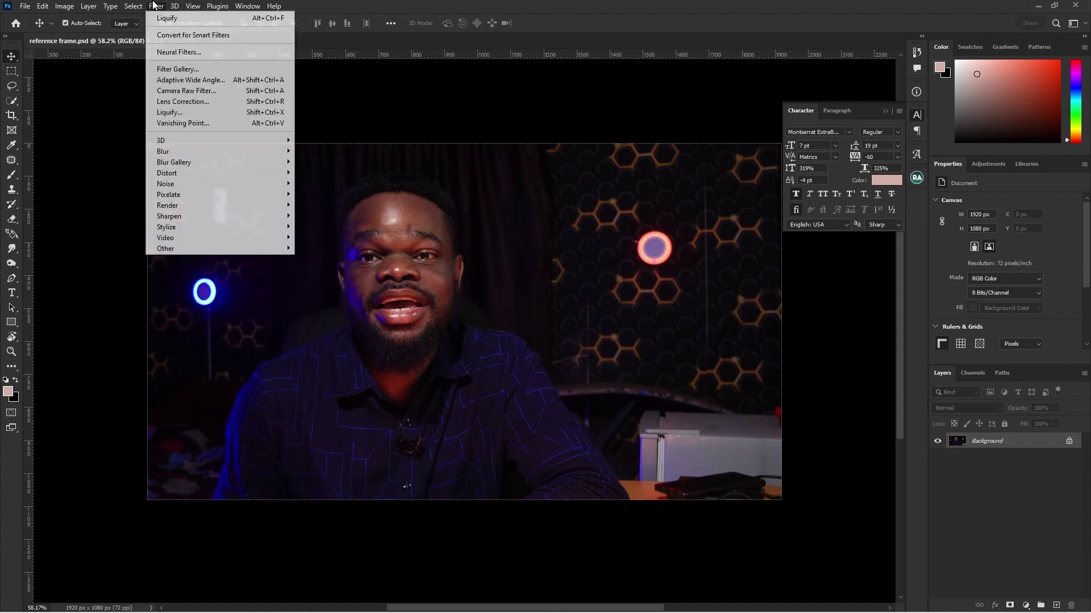
{"action": "left_click", "coordinate": [207, 56]}
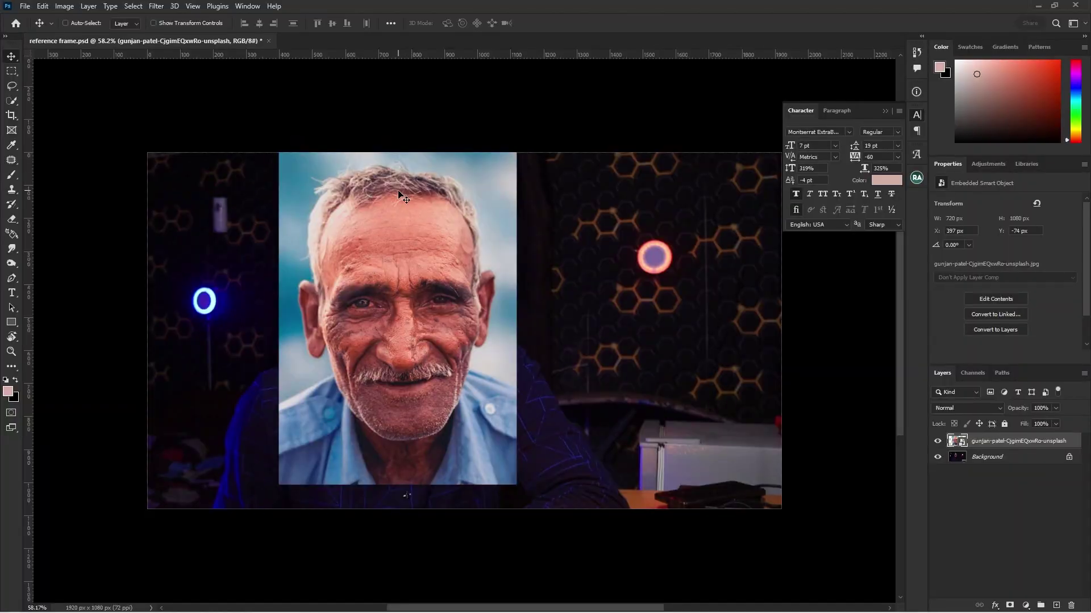
Step: Scale the old man's portrait to 53.41% and position it over the face in the reference frame
{"action": "key", "text": "ctrl+t"}
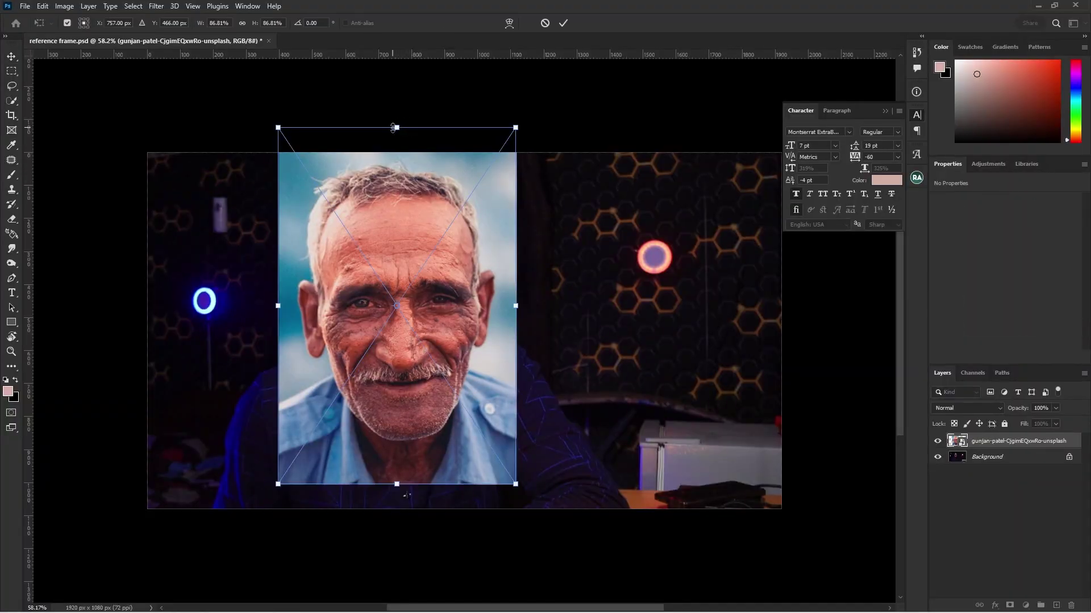
{"action": "left_click_drag", "start_coordinate": [390, 132], "coordinate": [388, 196]}
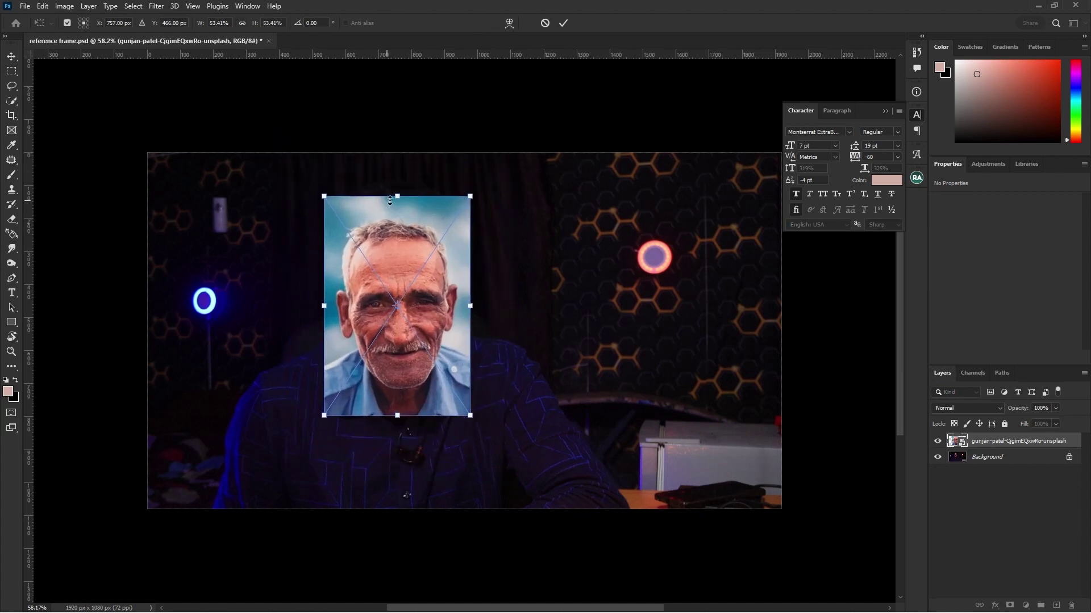
{"action": "left_click_drag", "start_coordinate": [401, 234], "coordinate": [403, 215]}
{"action": "left_click", "coordinate": [563, 23]}
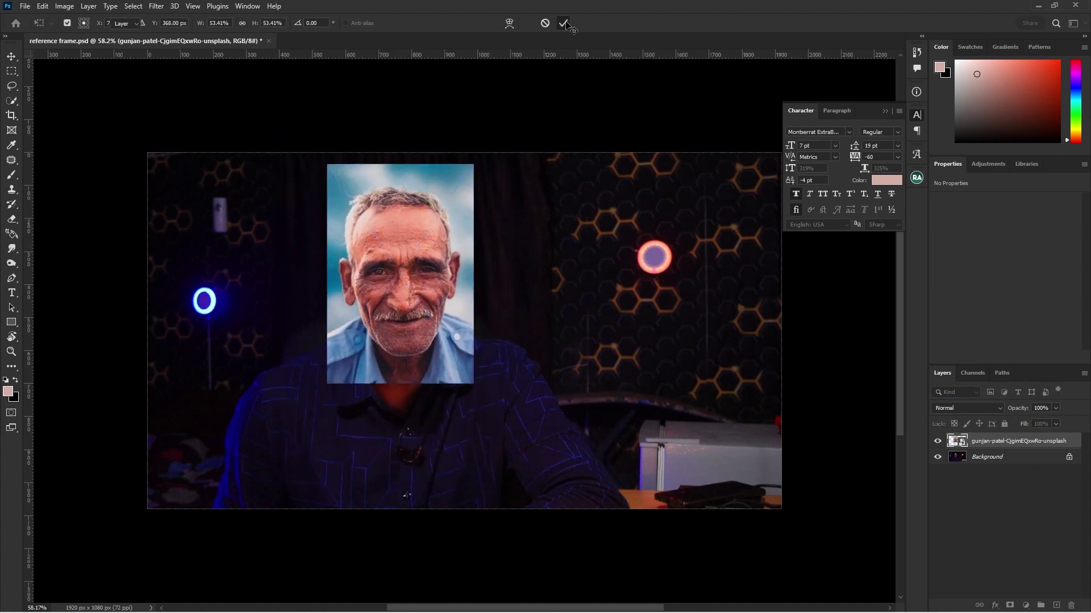
Step: Rasterize the old man's portrait layer and lower its opacity to 38%
{"action": "right_click", "coordinate": [1026, 441]}
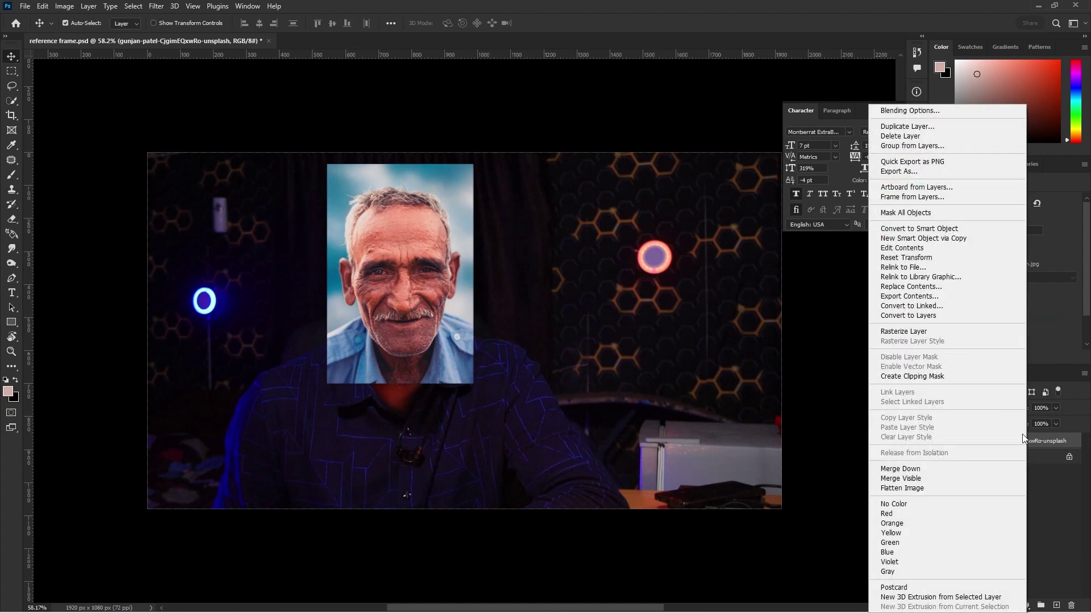
{"action": "left_click", "coordinate": [926, 332]}
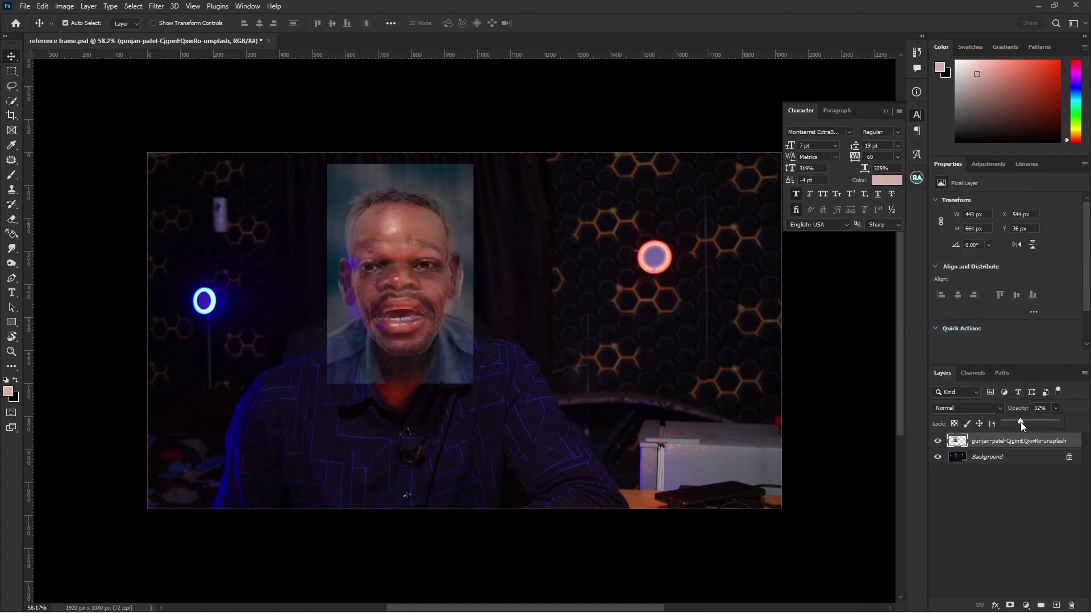
{"action": "left_click_drag", "start_coordinate": [1021, 422], "coordinate": [1024, 421]}
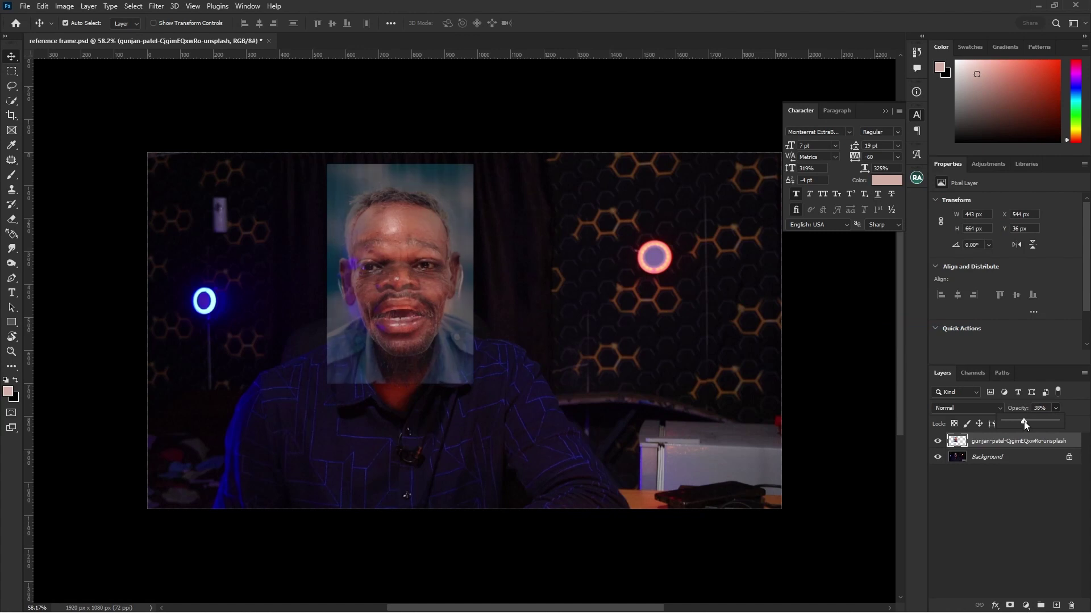
Step: Enlarge the semi-transparent portrait to about 521 × 782 px and line its facial features up with the man's face
{"action": "scroll", "coordinate": [409, 261], "scroll_direction": "up", "scroll_amount": 3}
{"action": "scroll", "coordinate": [393, 272], "scroll_direction": "up", "scroll_amount": 1}
{"action": "mouse_move", "coordinate": [386, 241]}
{"action": "left_mouse_down"}
{"action": "mouse_move", "coordinate": [404, 240]}
{"action": "mouse_move", "coordinate": [388, 238]}
{"action": "mouse_move", "coordinate": [390, 259]}
{"action": "mouse_move", "coordinate": [380, 222]}
{"action": "mouse_move", "coordinate": [366, 217]}
{"action": "mouse_move", "coordinate": [363, 243]}
{"action": "mouse_move", "coordinate": [384, 230]}
{"action": "left_mouse_up"}
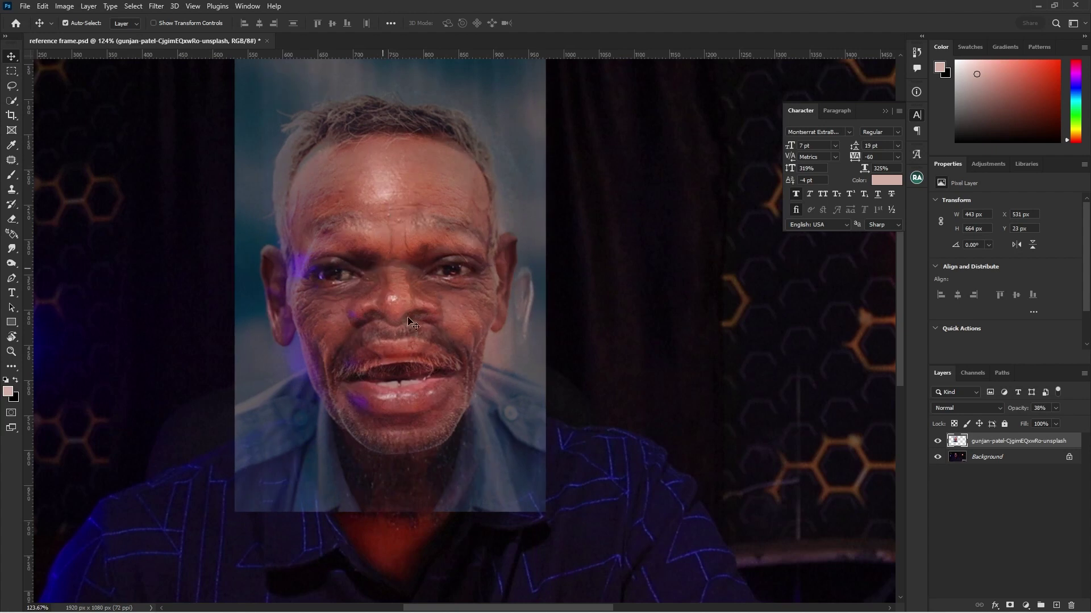
{"action": "scroll", "coordinate": [423, 312], "scroll_direction": "down", "scroll_amount": 2}
{"action": "scroll", "coordinate": [421, 310], "scroll_direction": "up", "scroll_amount": 2}
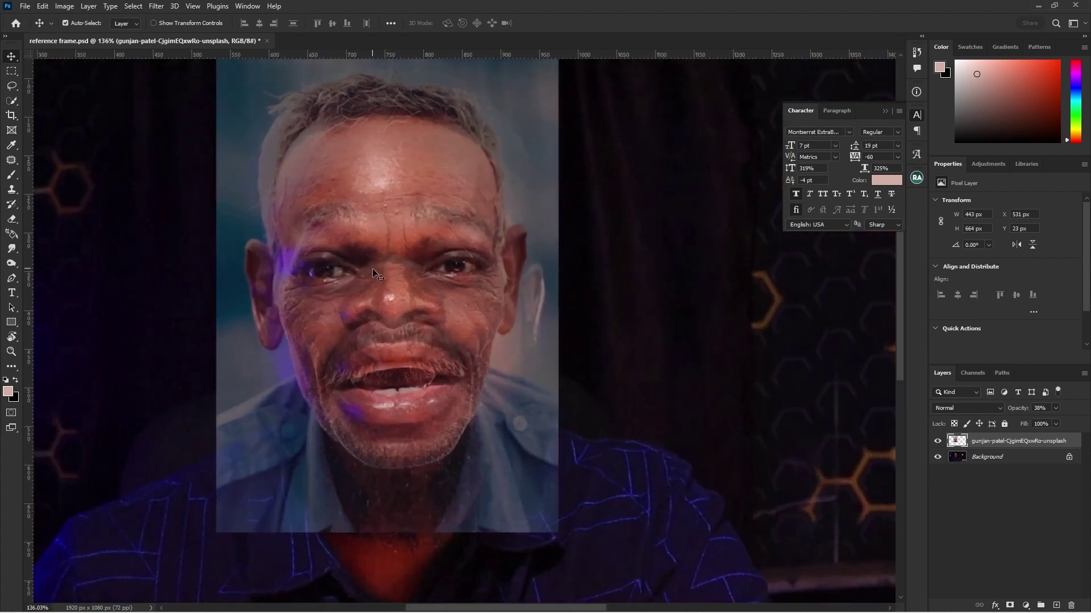
{"action": "scroll", "coordinate": [392, 259], "scroll_direction": "down", "scroll_amount": 2}
{"action": "key", "text": "ctrl"}
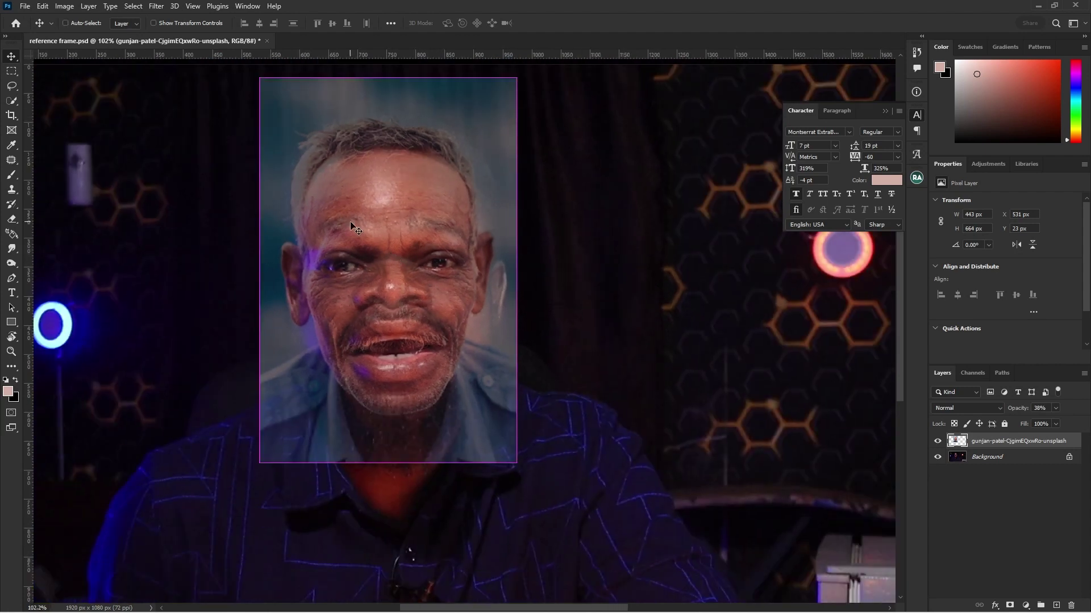
{"action": "key", "text": "ctrl+t"}
{"action": "left_click_drag", "start_coordinate": [389, 79], "coordinate": [388, 150]}
{"action": "left_click", "coordinate": [562, 23]}
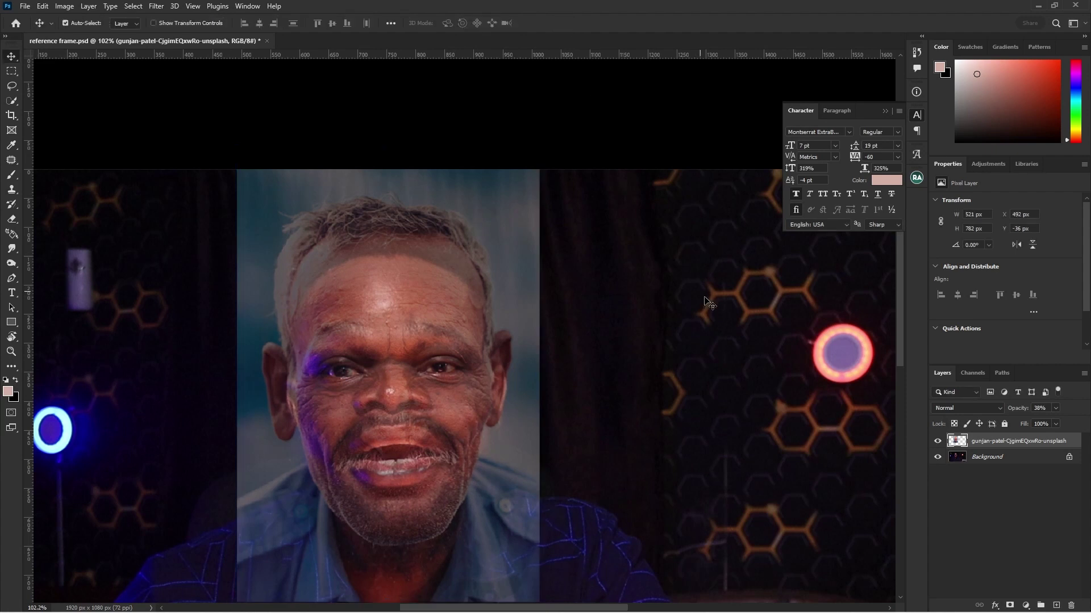
Step: Set the portrait layer's blend mode to Overlay and add a layer mask painted black around the face with a 175 px brush
{"action": "scroll", "coordinate": [708, 303], "scroll_direction": "down", "scroll_amount": 3}
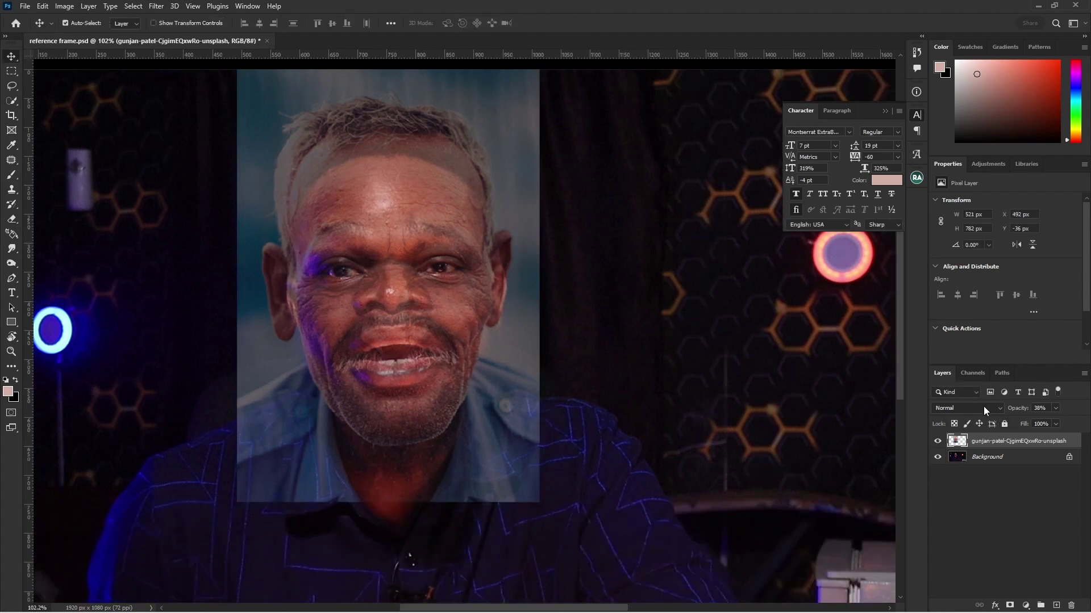
{"action": "left_click", "coordinate": [1008, 606]}
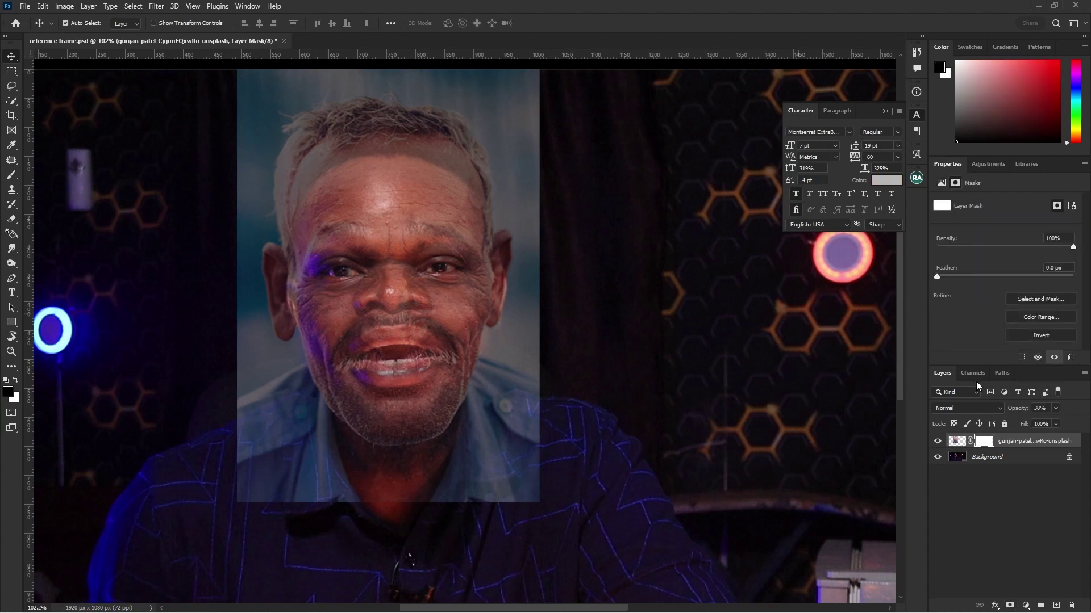
{"action": "scroll", "coordinate": [585, 268], "scroll_direction": "up", "scroll_amount": 1}
{"action": "left_click", "coordinate": [965, 408]}
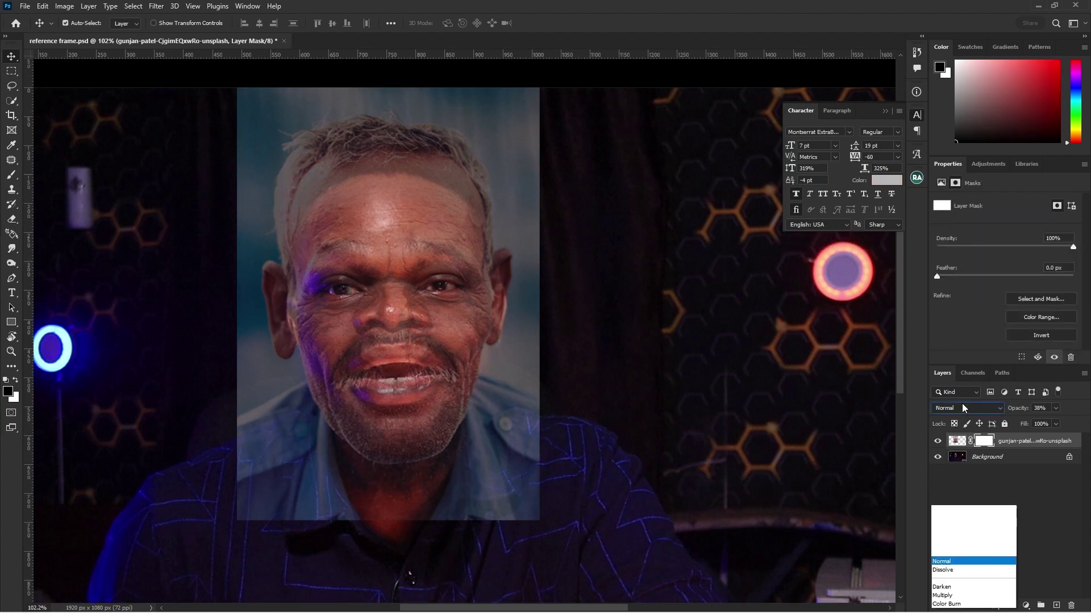
{"action": "left_click", "coordinate": [943, 467]}
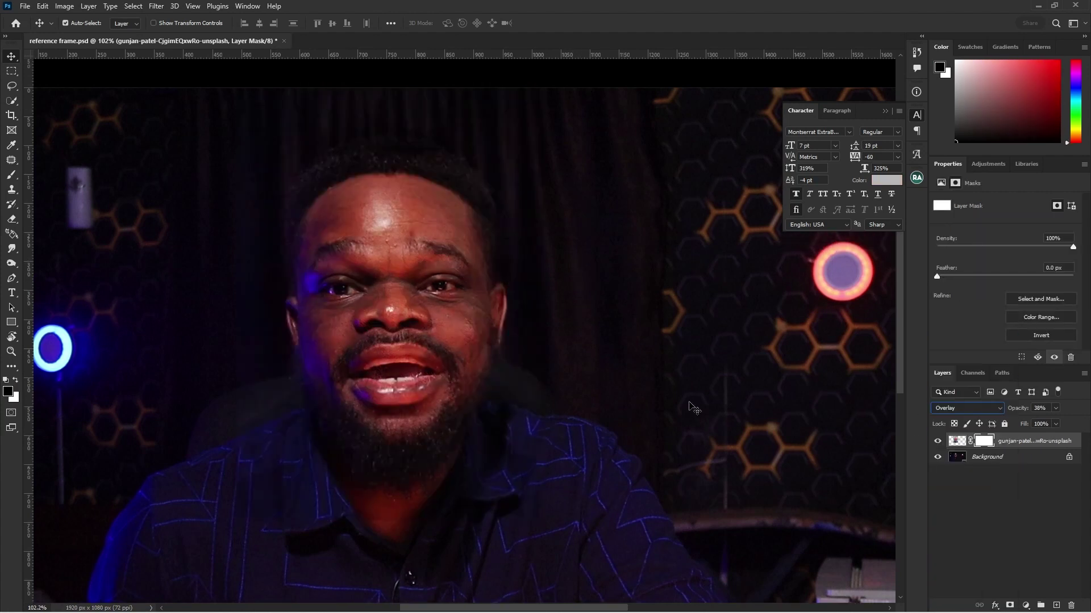
{"action": "key", "text": "b"}
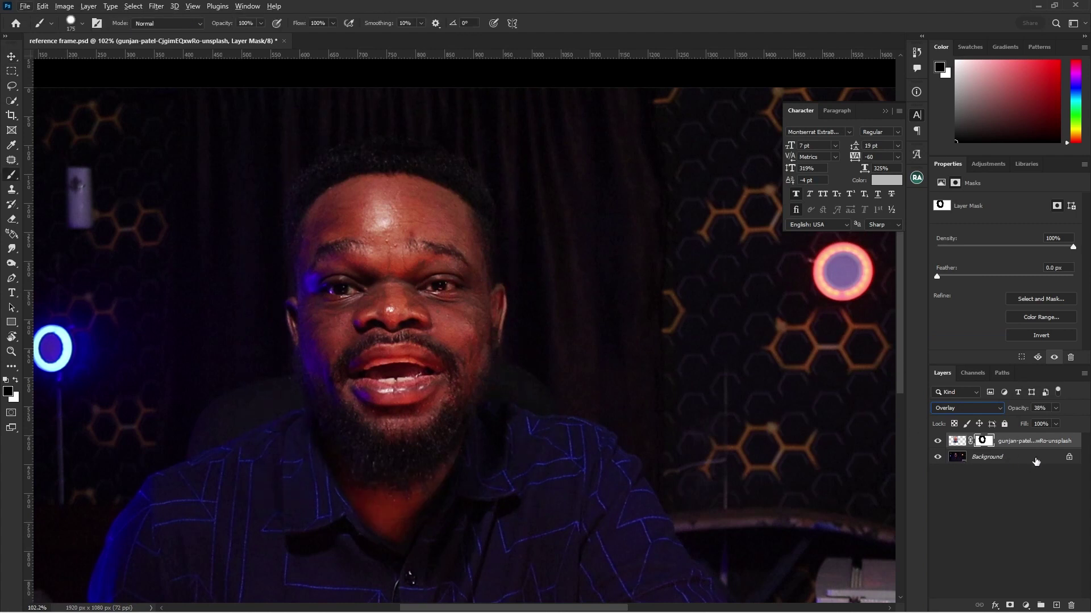
Step: Add a Black & White adjustment layer and clip it to the portrait layer
{"action": "left_click", "coordinate": [1025, 606]}
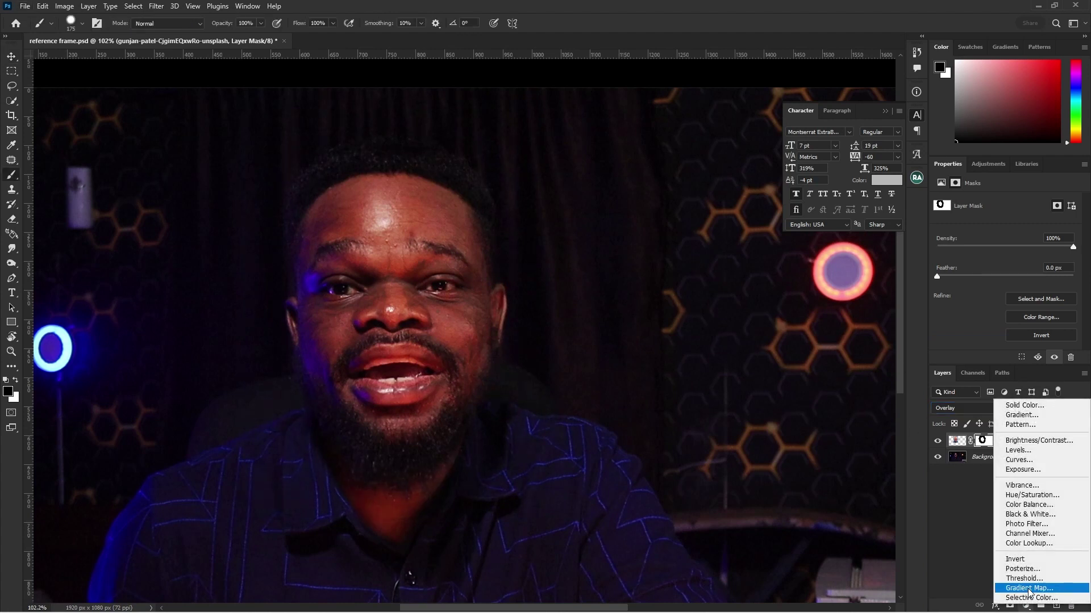
{"action": "left_click", "coordinate": [1037, 515]}
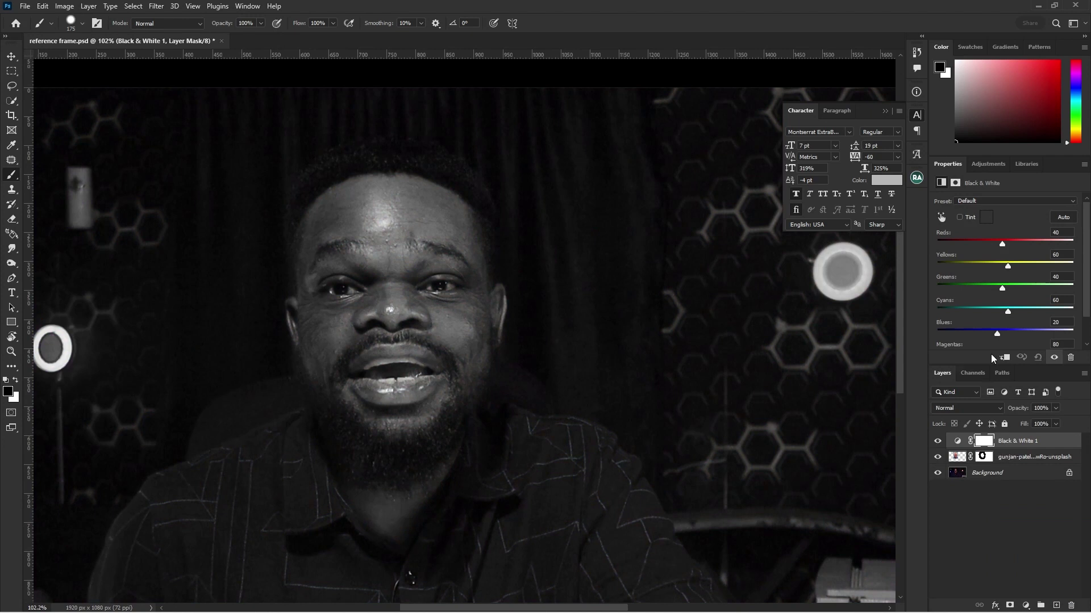
{"action": "left_click", "coordinate": [1005, 357]}
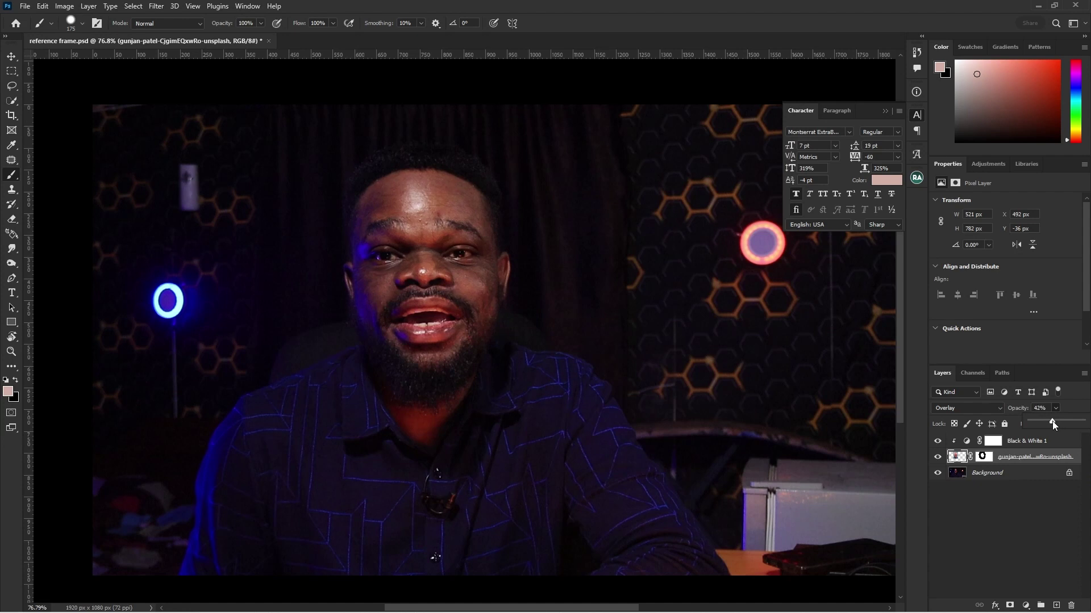
Step: Place the second old man's portrait with the yellow background over the man's face and lower its opacity to 20%
{"action": "mouse_move", "coordinate": [1052, 421]}
{"action": "left_mouse_down"}
{"action": "mouse_move", "coordinate": [293, 254]}
{"action": "mouse_move", "coordinate": [295, 238]}
{"action": "left_mouse_up"}
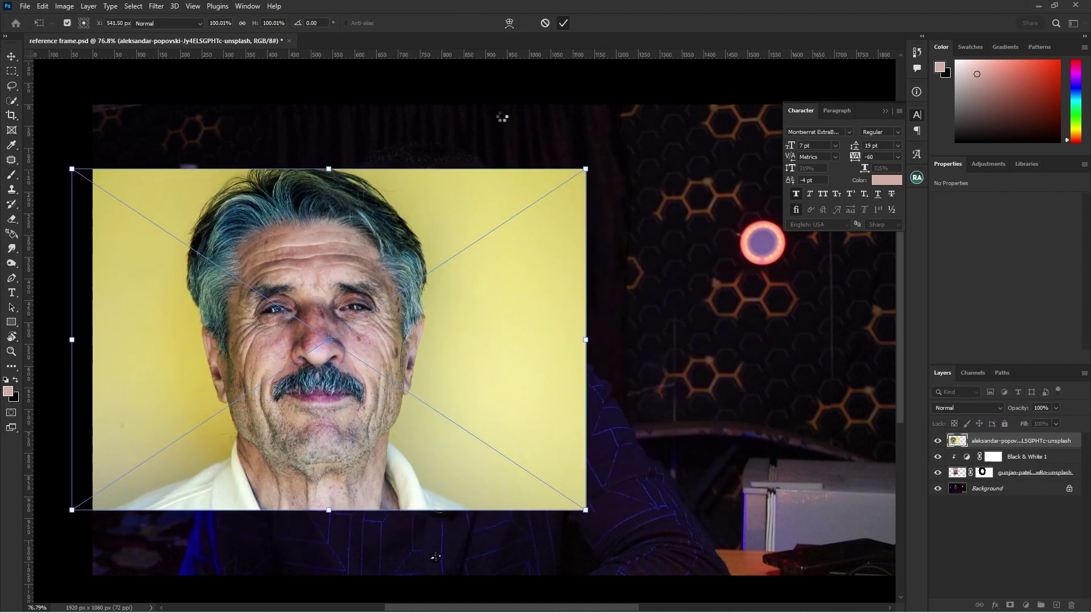
{"action": "key", "text": "Return"}
{"action": "key", "text": "b"}
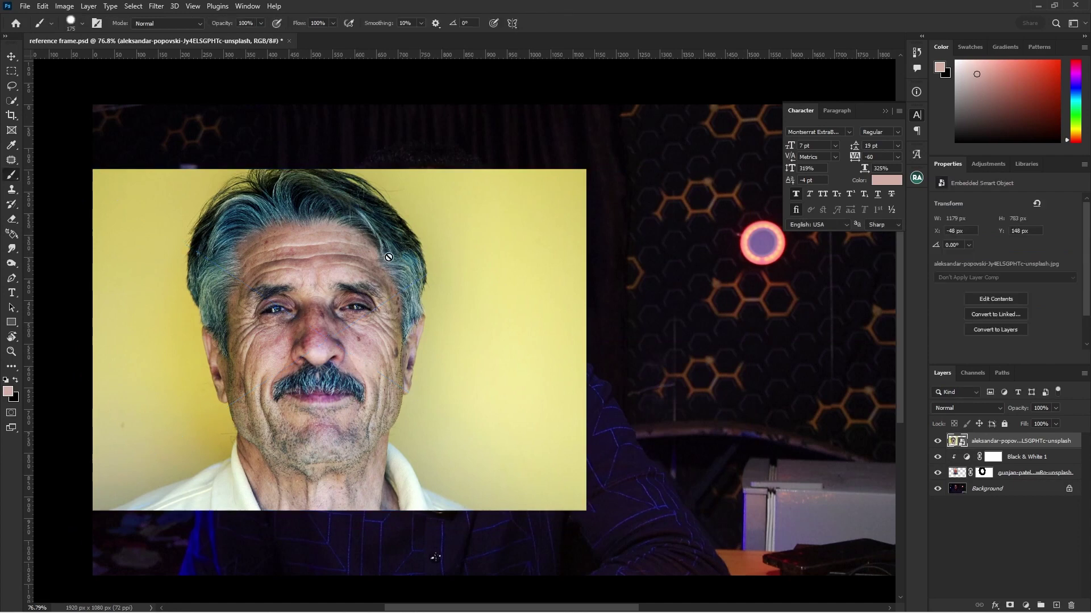
{"action": "left_click", "coordinate": [12, 56]}
{"action": "left_click_drag", "start_coordinate": [313, 284], "coordinate": [389, 254]}
{"action": "left_click", "coordinate": [1057, 408]}
{"action": "left_click_drag", "start_coordinate": [1018, 420], "coordinate": [1014, 421]}
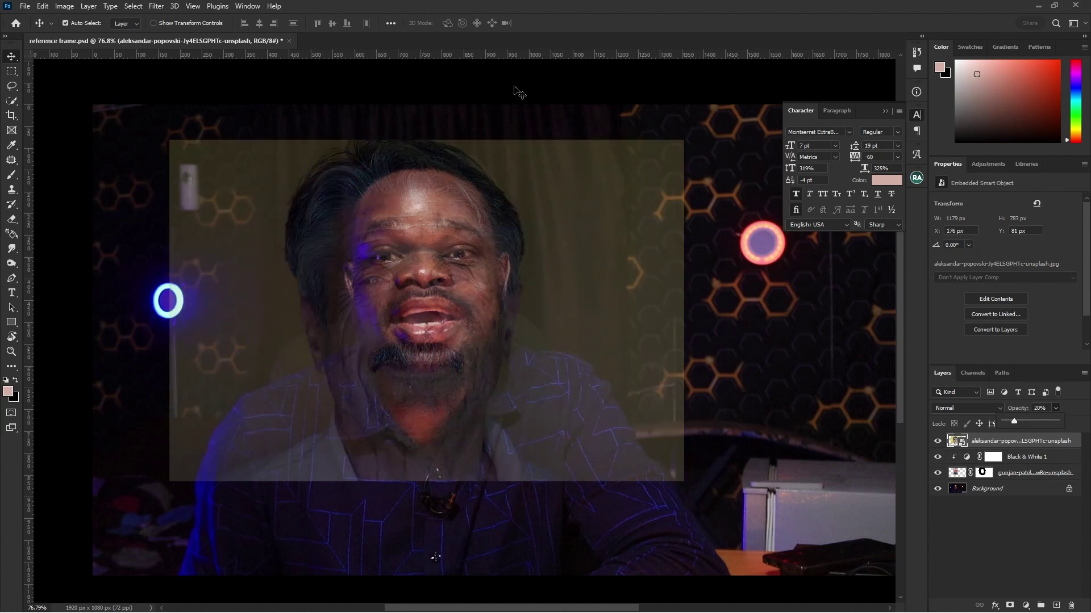
Step: Scale the second portrait to 89.07% and align its facial features with the man's face
{"action": "left_click_drag", "start_coordinate": [486, 189], "coordinate": [492, 158]}
{"action": "key", "text": "ctrl+t"}
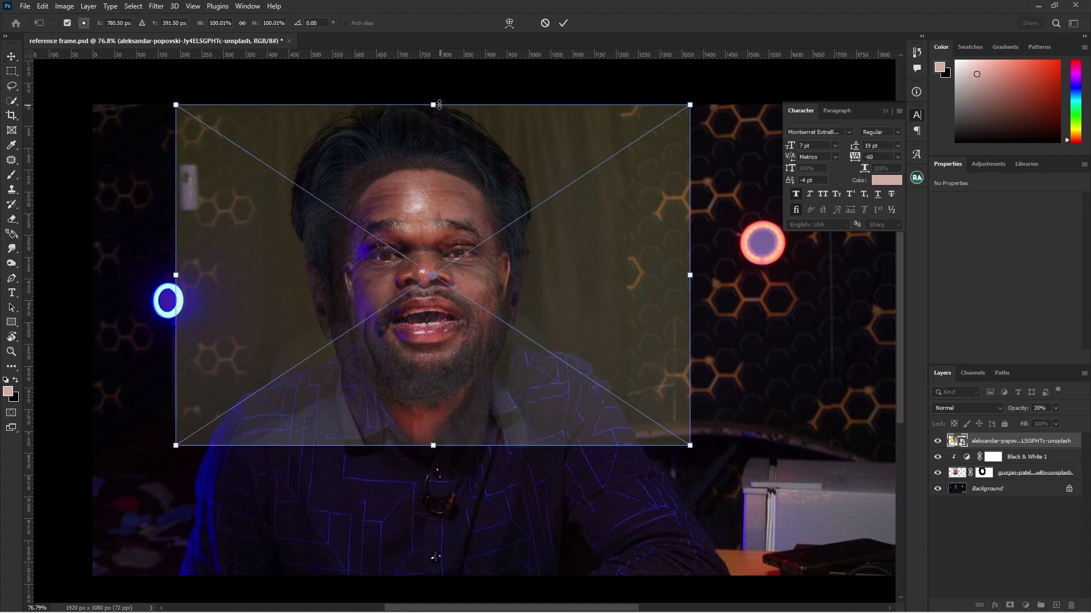
{"action": "mouse_move", "coordinate": [433, 103]}
{"action": "left_mouse_down"}
{"action": "mouse_move", "coordinate": [432, 136]}
{"action": "mouse_move", "coordinate": [433, 122]}
{"action": "left_mouse_up"}
{"action": "left_click_drag", "start_coordinate": [437, 198], "coordinate": [438, 194]}
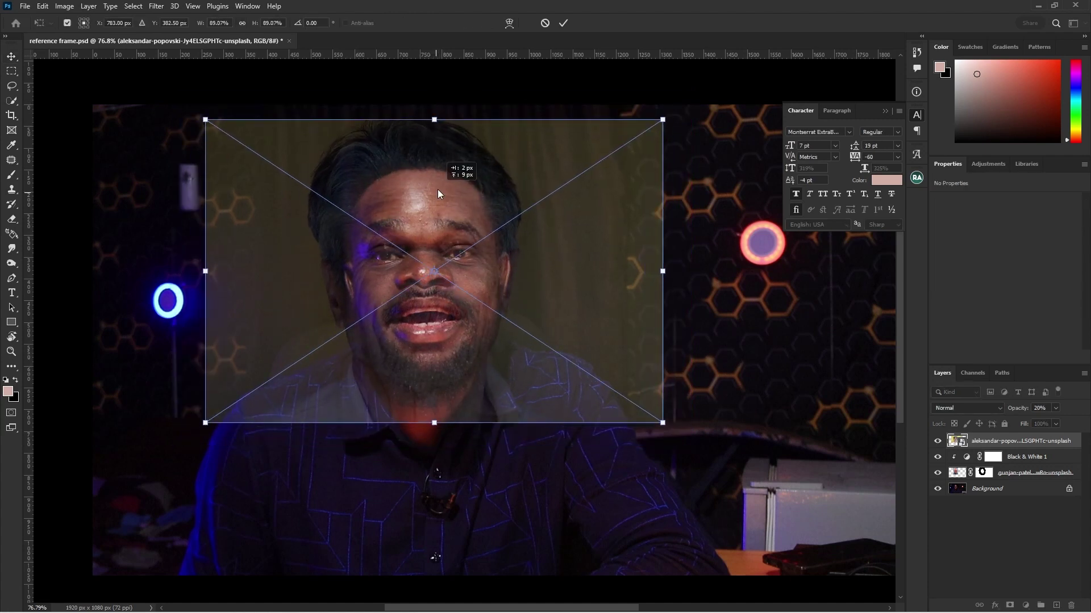
{"action": "left_click", "coordinate": [563, 23]}
Step: Rasterize the second portrait layer and set its opacity to 51%
{"action": "right_click", "coordinate": [1008, 444]}
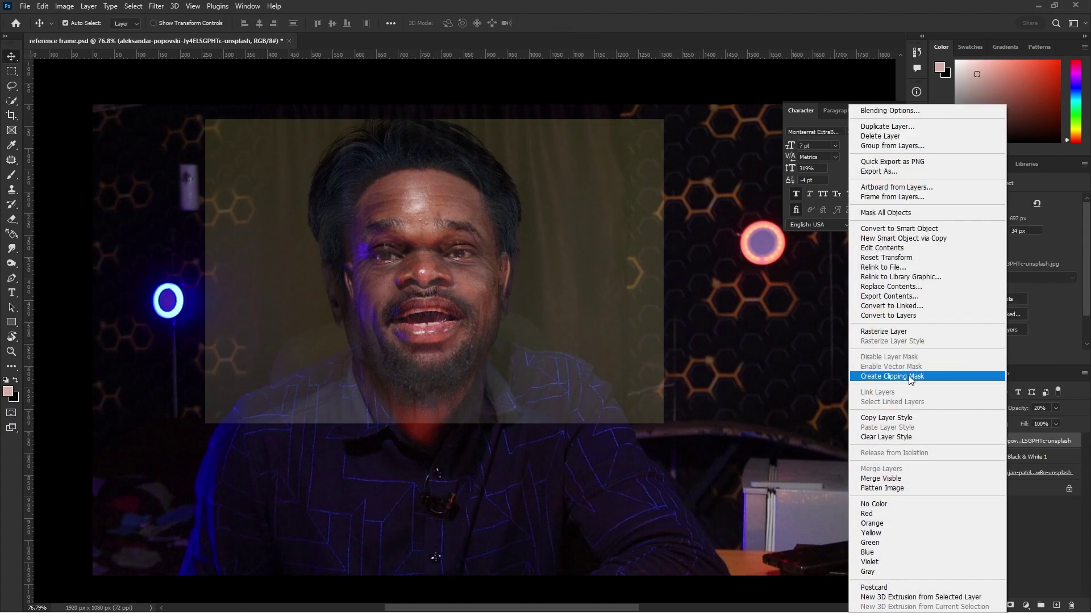
{"action": "left_click", "coordinate": [891, 335]}
{"action": "left_click", "coordinate": [950, 406]}
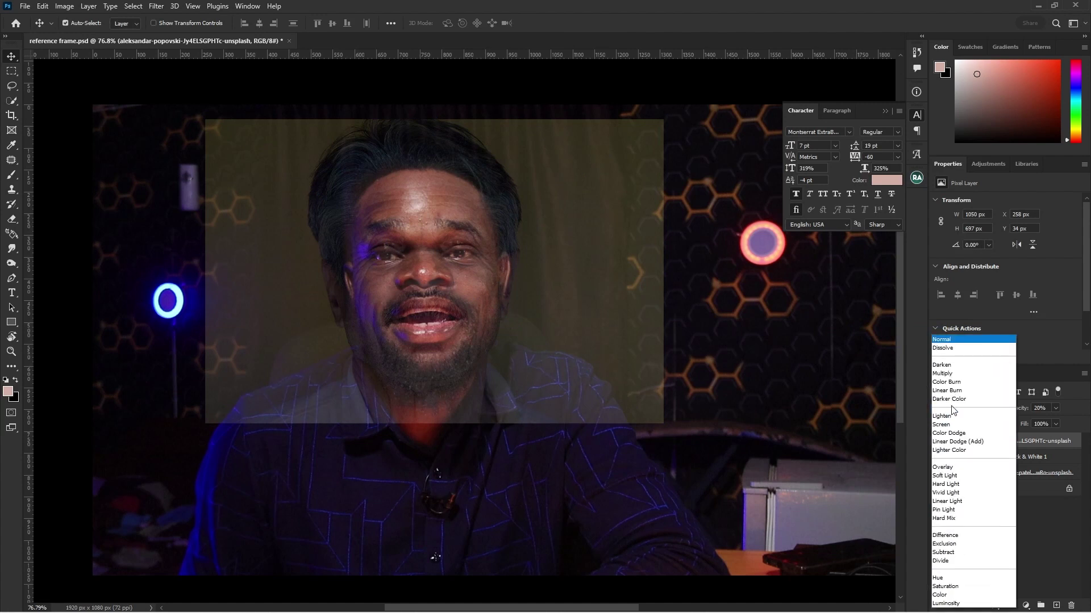
{"action": "left_click", "coordinate": [1046, 419]}
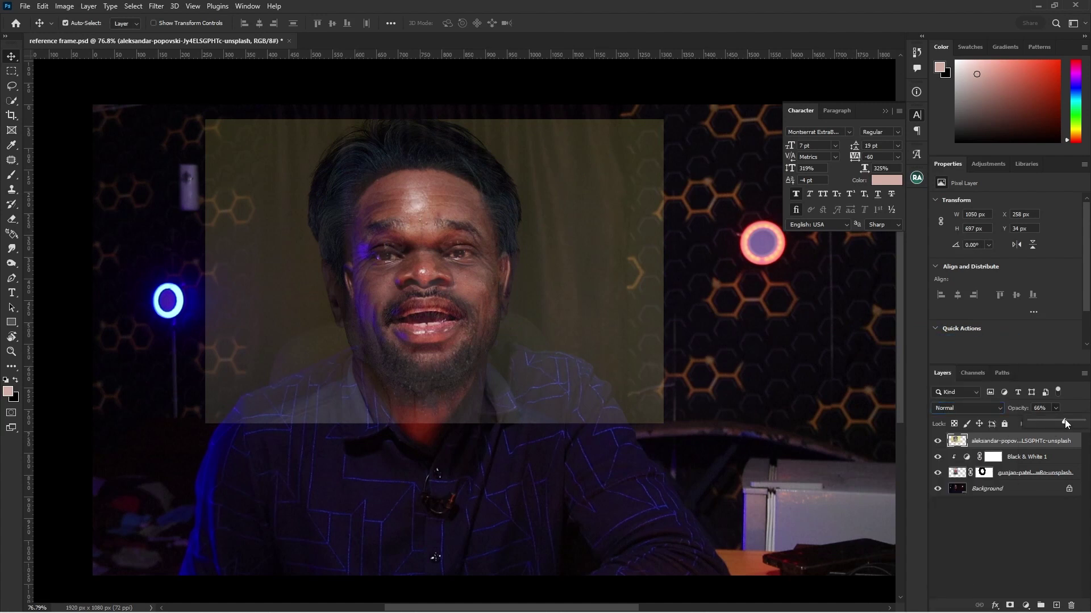
Step: Add a layer mask to the second portrait and paint out its yellow background with a black 175 px brush
{"action": "left_click", "coordinate": [1010, 606]}
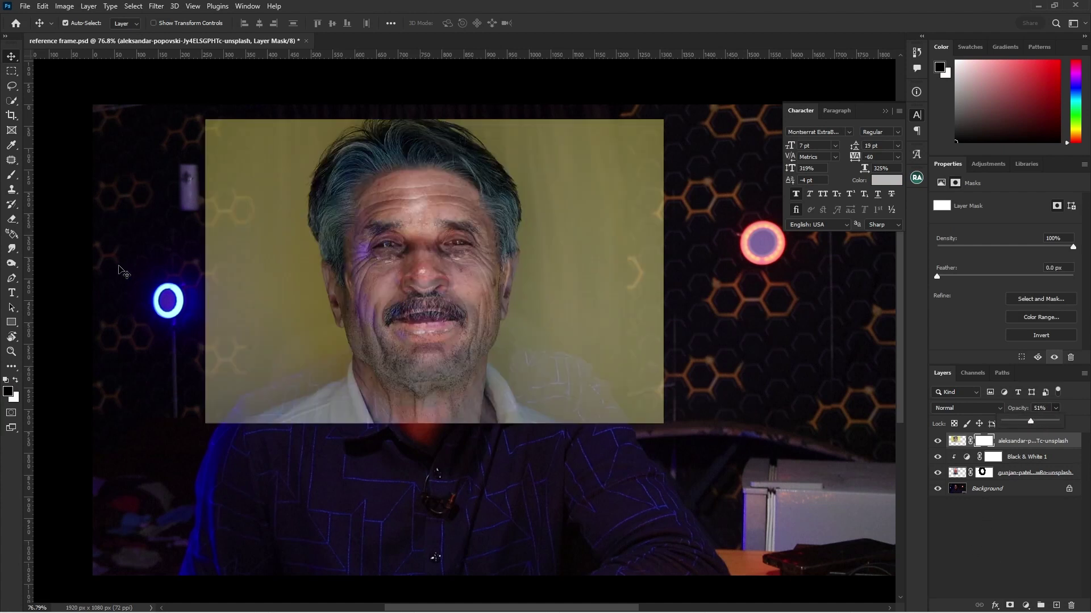
{"action": "key", "text": "b"}
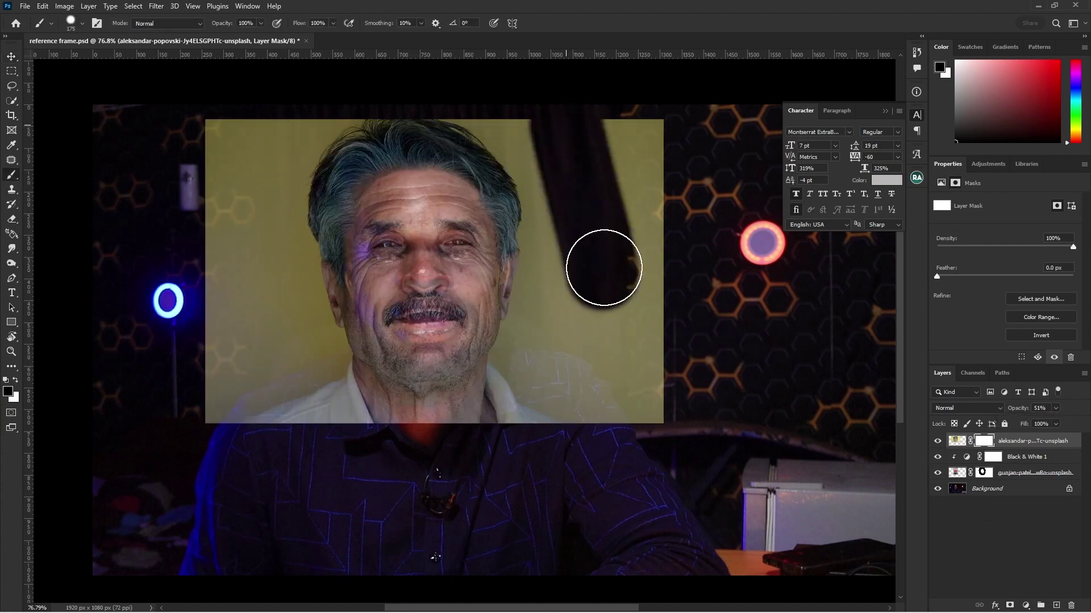
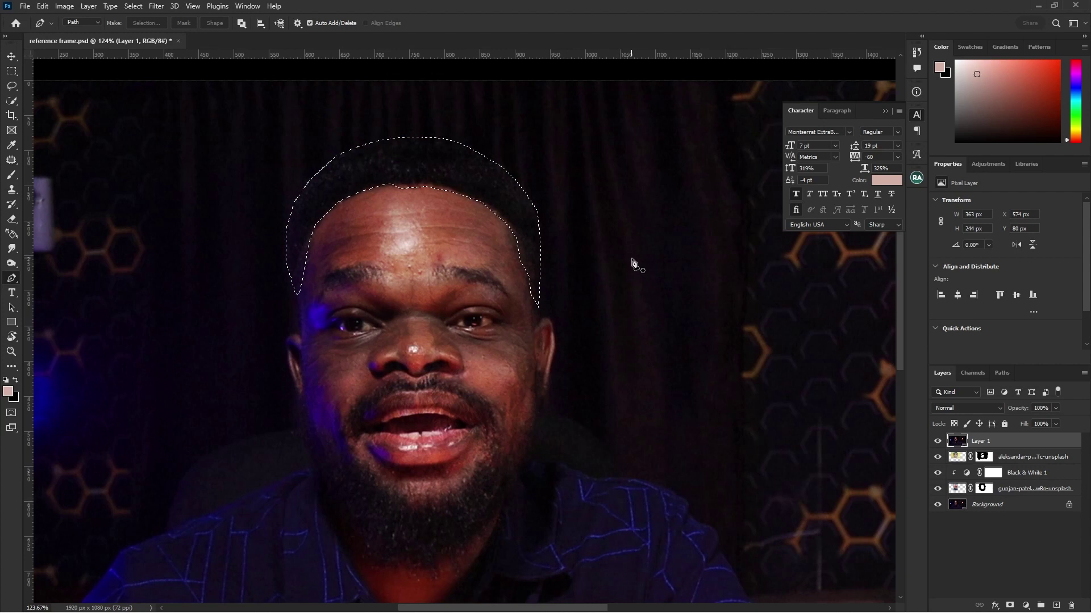
Step: Feather the selection around the man's hair by 8 pixels
{"action": "left_click", "coordinate": [11, 101]}
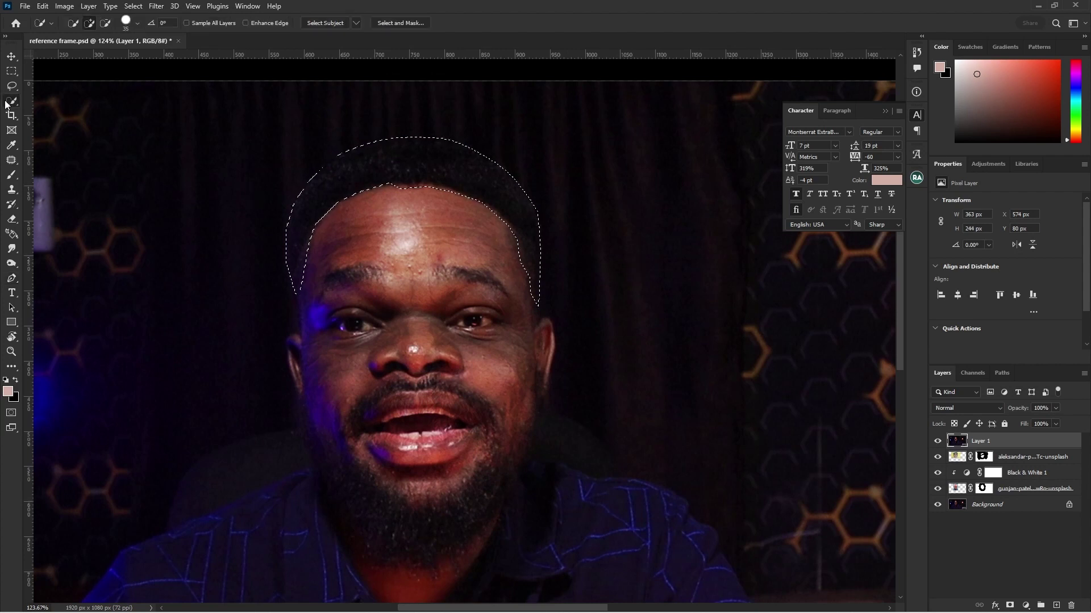
{"action": "right_click", "coordinate": [425, 174]}
{"action": "left_click", "coordinate": [451, 199]}
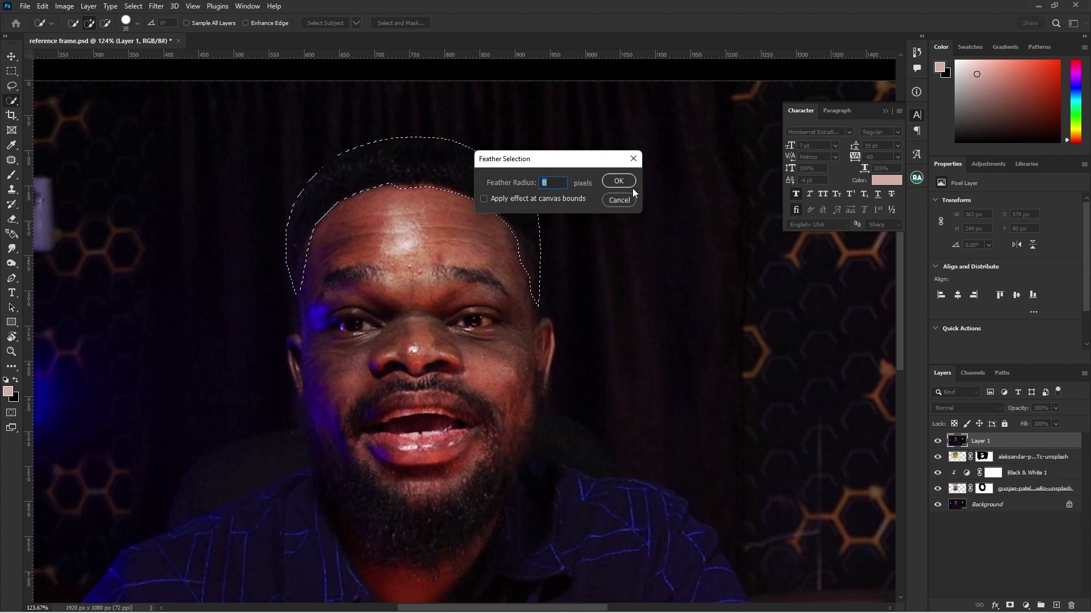
{"action": "left_click", "coordinate": [619, 181]}
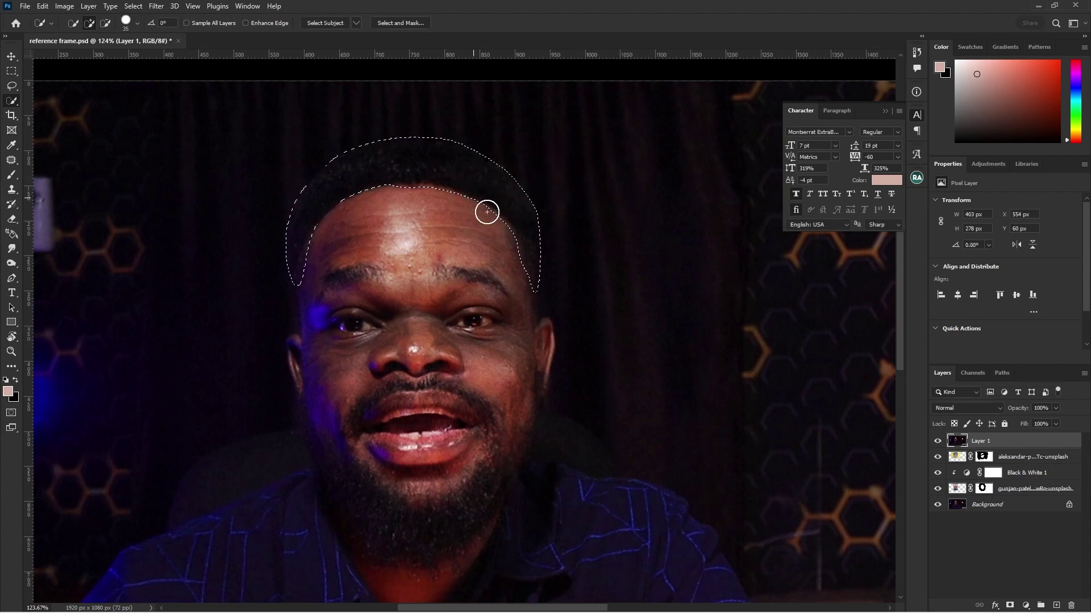
Step: Lighten the selected hair on Layer 1 to grey with a Levels midtone value of 2.11, and clear the selection
{"action": "key", "text": "ctrl+l"}
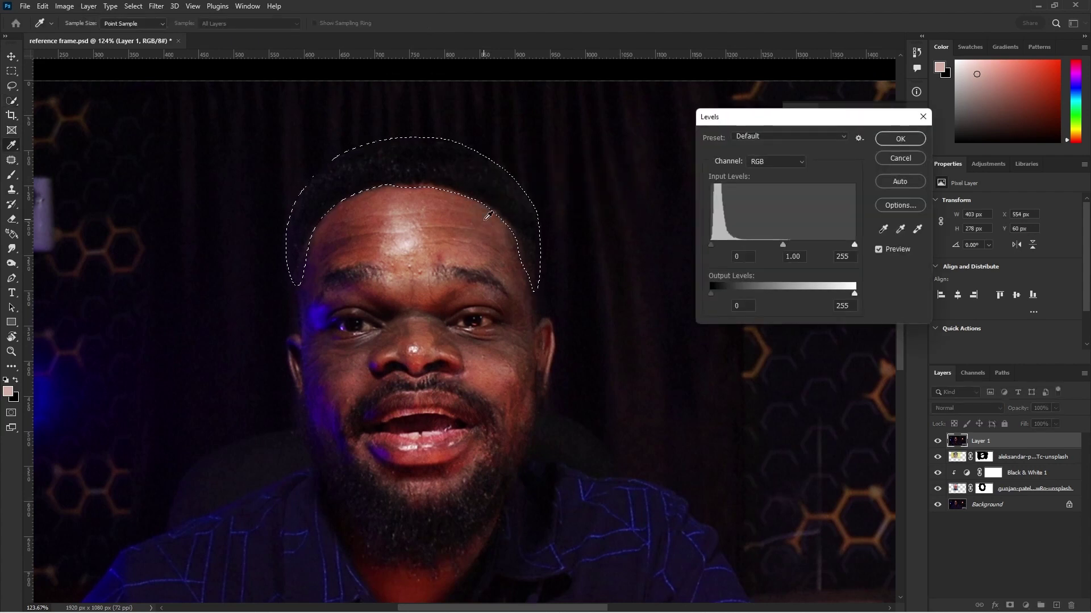
{"action": "left_click_drag", "start_coordinate": [783, 245], "coordinate": [761, 247]}
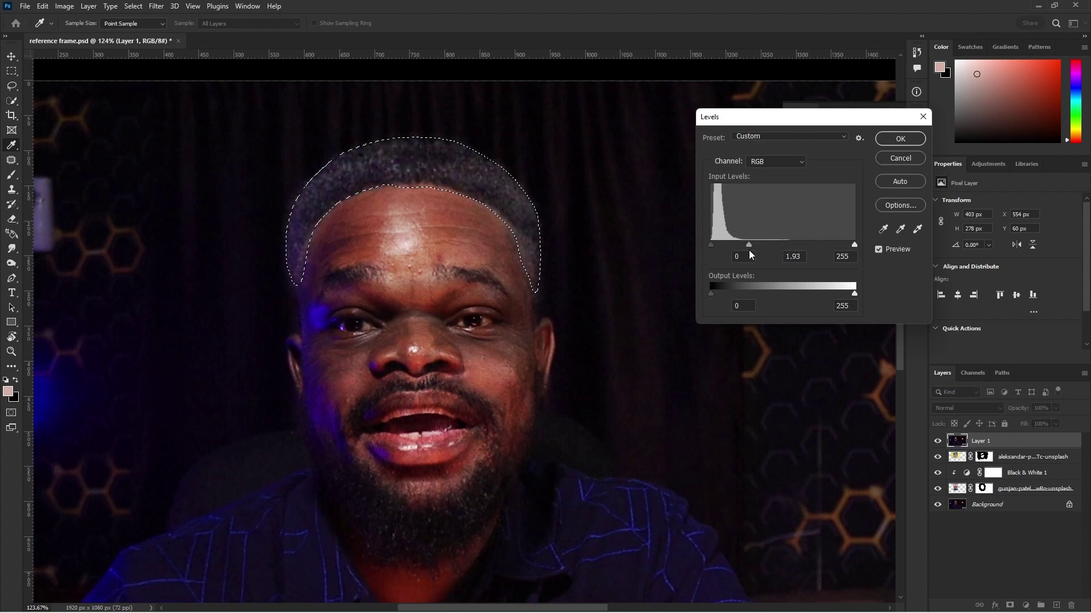
{"action": "left_click_drag", "start_coordinate": [749, 251], "coordinate": [742, 251]}
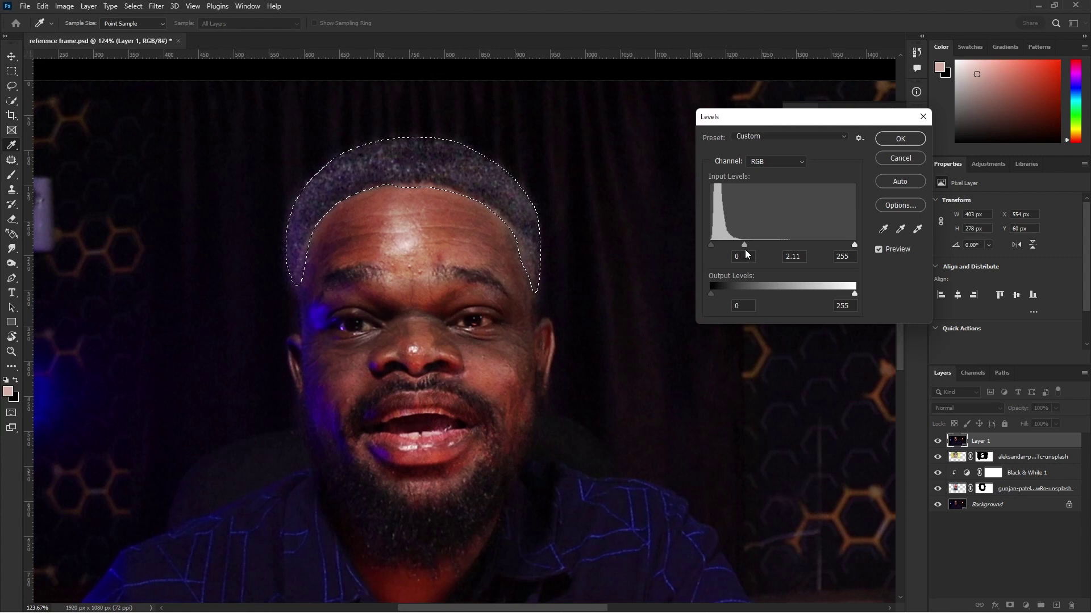
{"action": "left_click", "coordinate": [901, 139]}
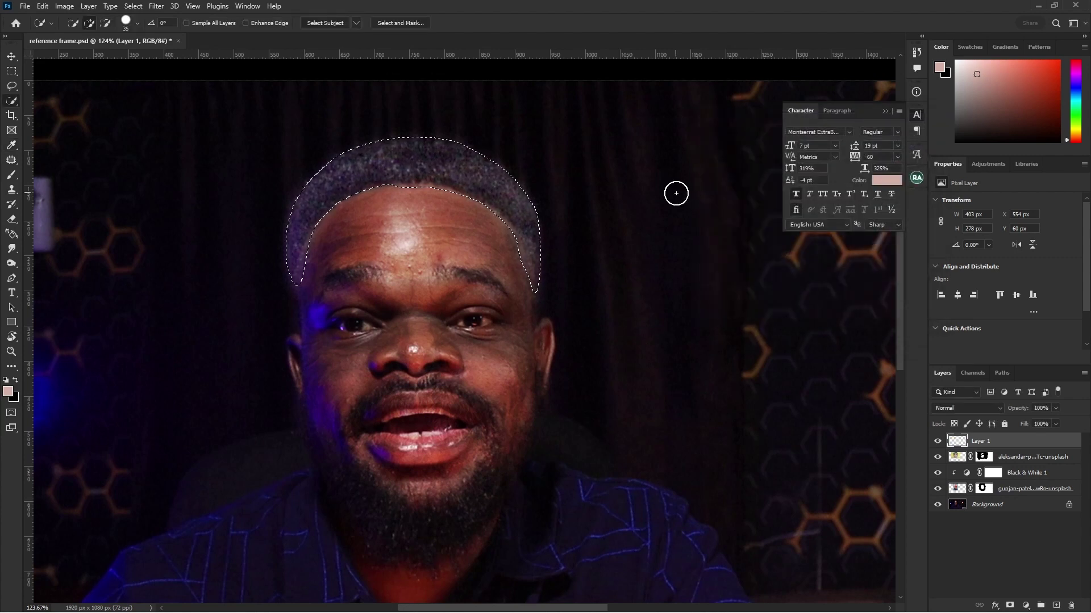
{"action": "key", "text": "ctrl+d"}
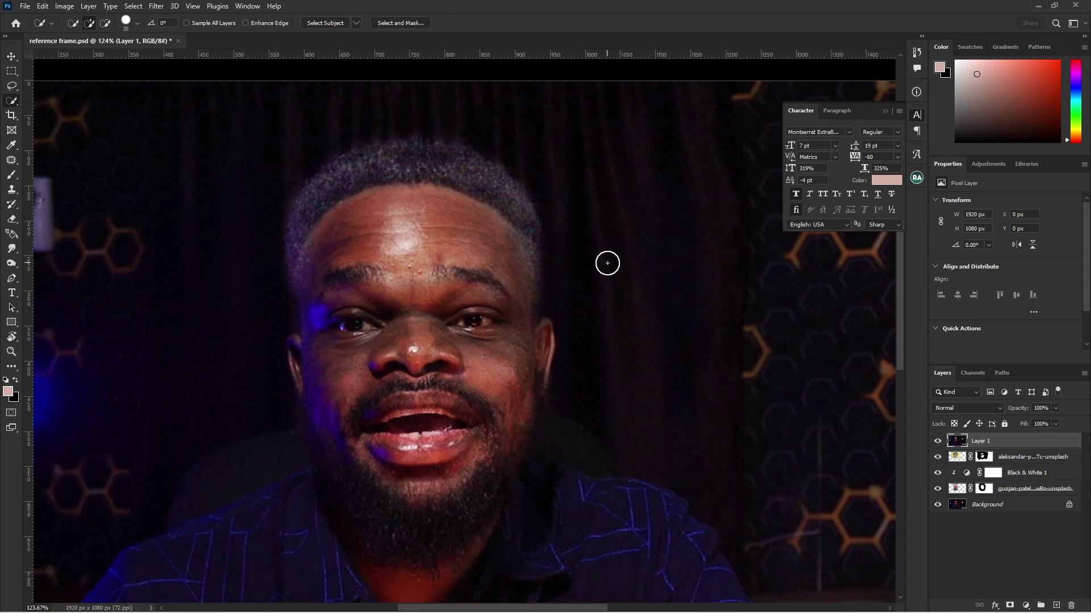
{"action": "scroll", "coordinate": [643, 295], "scroll_direction": "down", "scroll_amount": 6, "text": "alt"}
{"action": "scroll", "coordinate": [689, 326], "scroll_direction": "up", "scroll_amount": 3, "text": "alt"}
{"action": "scroll", "coordinate": [546, 375], "scroll_direction": "up", "scroll_amount": 3, "text": "alt"}
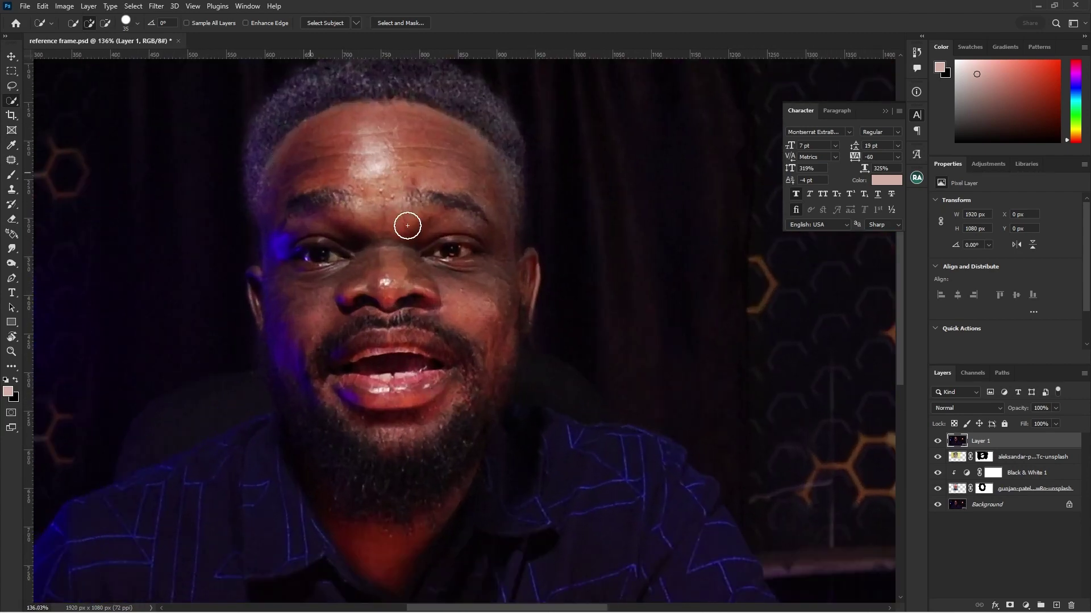
Step: Trace the eyebrow on the blue-lit side of the face with the Pen tool, make it a selection, and feather it
{"action": "key", "text": "p"}
{"action": "left_click", "coordinate": [284, 228]}
{"action": "left_click", "coordinate": [304, 215]}
{"action": "left_click", "coordinate": [325, 211]}
{"action": "left_click", "coordinate": [334, 210]}
{"action": "left_click", "coordinate": [345, 212]}
{"action": "left_click", "coordinate": [352, 206]}
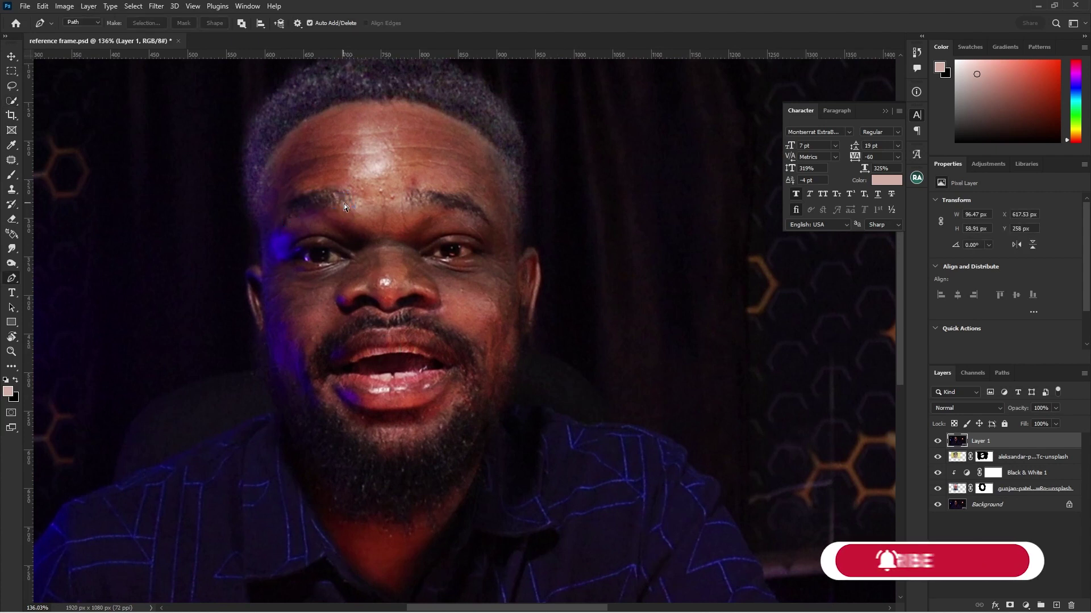
{"action": "key", "text": "ctrl+l"}
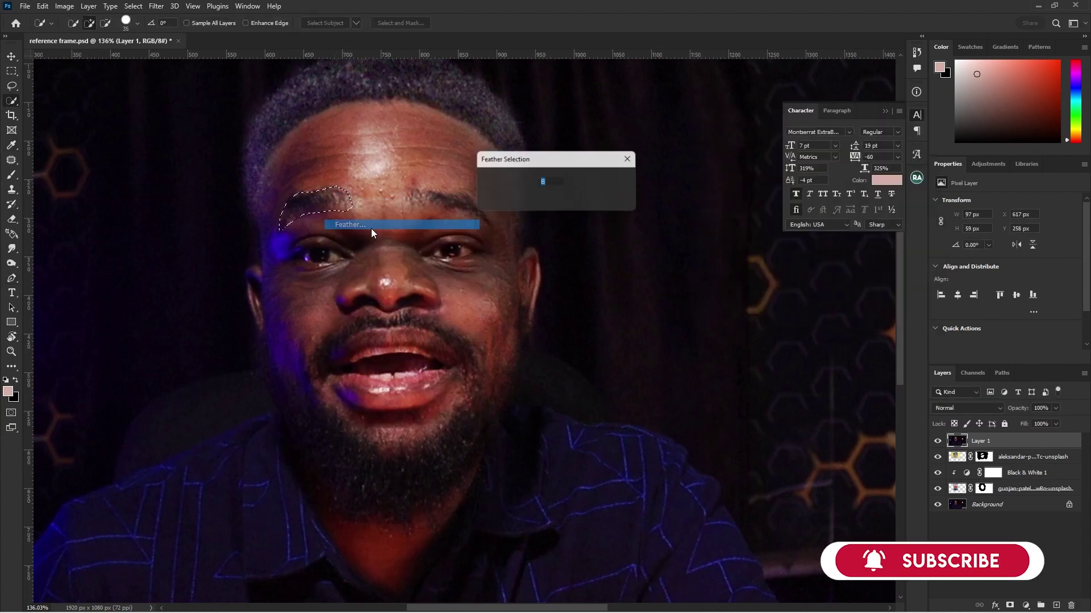
{"action": "key", "text": "Return"}
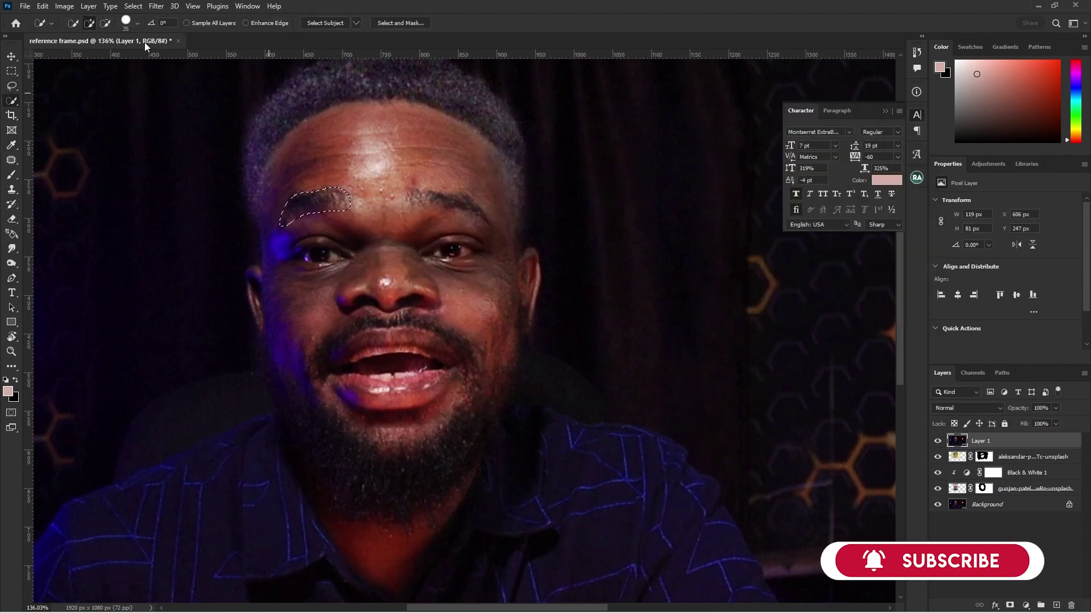
Step: Lighten this eyebrow to grey by raising the Levels midtones, and do the same with a selection of the other eyebrow
{"action": "key", "text": "ctrl+l"}
{"action": "left_click_drag", "start_coordinate": [783, 245], "coordinate": [747, 254]}
{"action": "key", "text": "Return"}
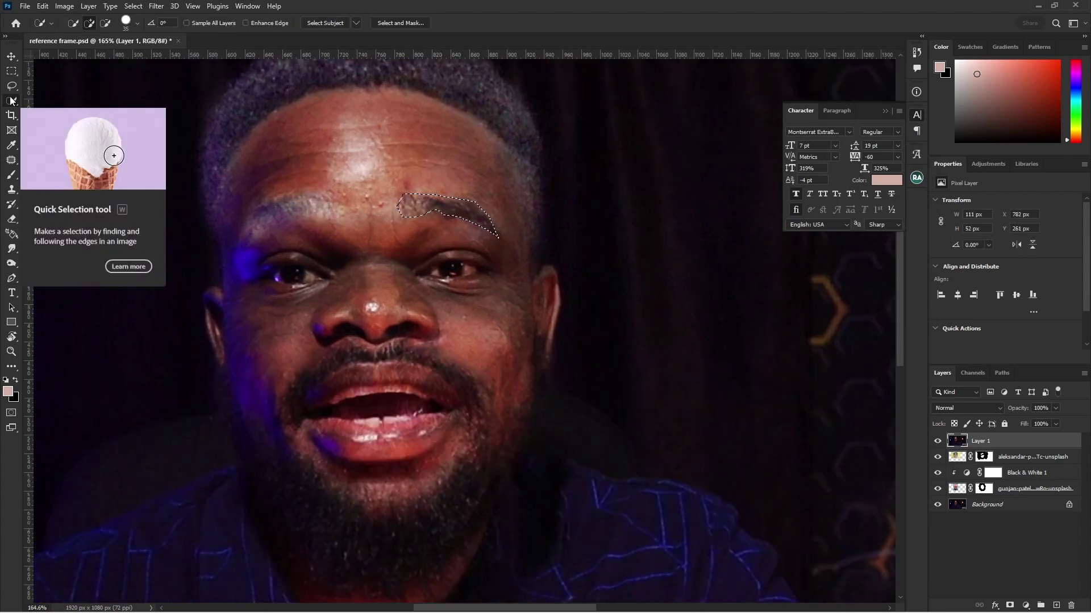
{"action": "key", "text": "ctrl+l"}
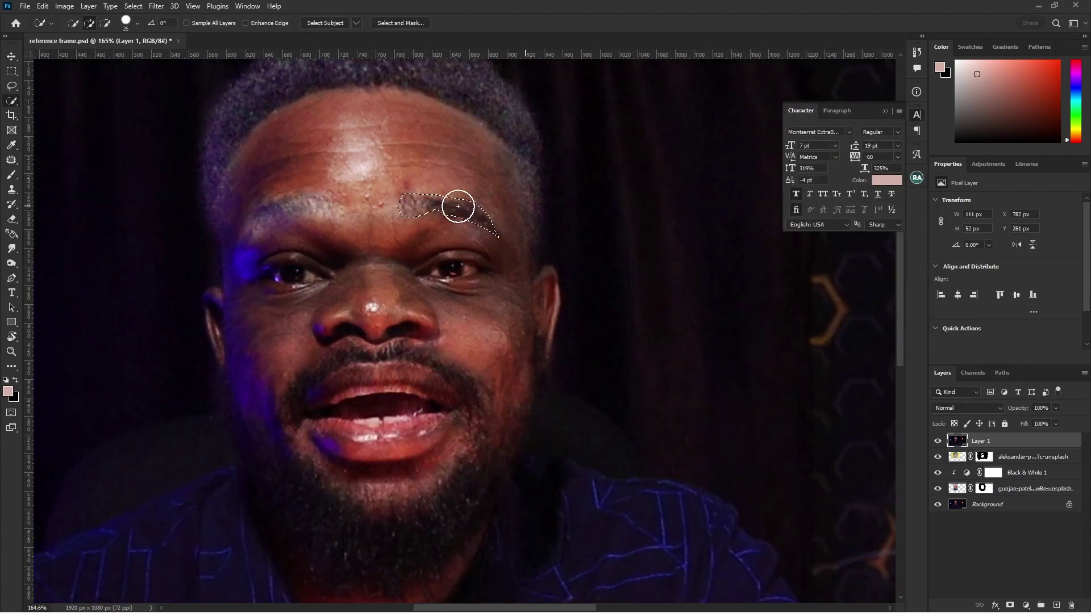
{"action": "key", "text": "ctrl+l"}
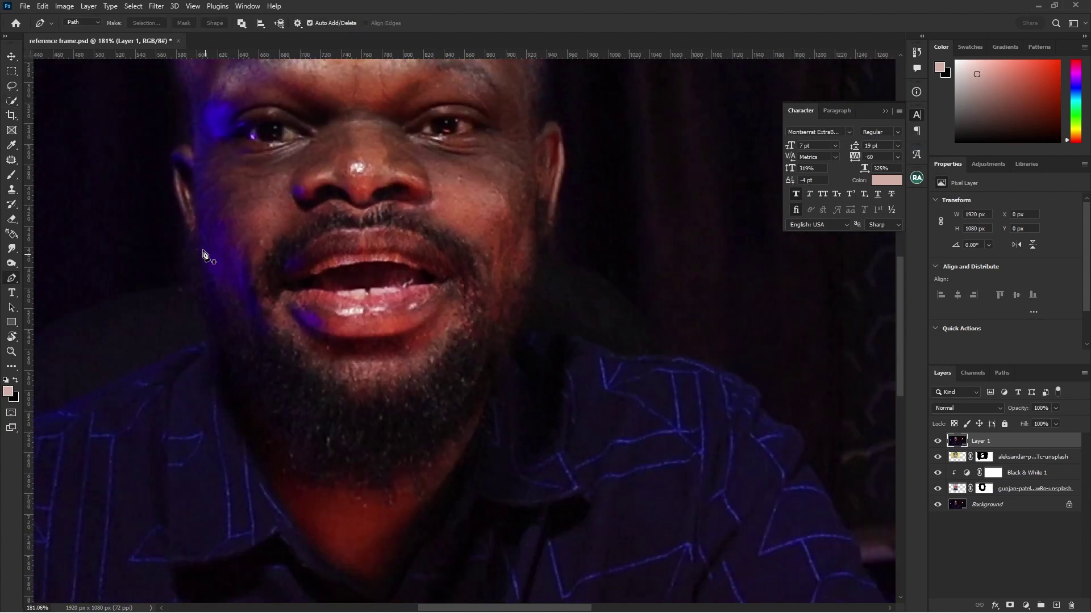
Step: Trace a closed Pen path around the man's beard, running below the lower lip and along both sides of the jaw
{"action": "left_click", "coordinate": [206, 253]}
{"action": "left_click", "coordinate": [221, 290]}
{"action": "left_click", "coordinate": [248, 321]}
{"action": "left_click", "coordinate": [275, 318]}
{"action": "left_click", "coordinate": [314, 354]}
{"action": "left_click", "coordinate": [358, 375]}
{"action": "left_click", "coordinate": [414, 355]}
{"action": "left_click", "coordinate": [465, 282]}
{"action": "left_click", "coordinate": [475, 272]}
{"action": "left_click", "coordinate": [493, 334]}
{"action": "left_click", "coordinate": [478, 408]}
{"action": "left_click", "coordinate": [435, 459]}
{"action": "left_click", "coordinate": [397, 475]}
{"action": "left_click", "coordinate": [346, 489]}
{"action": "left_click", "coordinate": [240, 434]}
{"action": "left_click", "coordinate": [206, 289]}
{"action": "left_click", "coordinate": [206, 254]}
Step: Feather the beard selection by 5 pixels and lighten it to grey by raising the Levels midtones
{"action": "right_click", "coordinate": [400, 194]}
{"action": "left_click", "coordinate": [438, 227]}
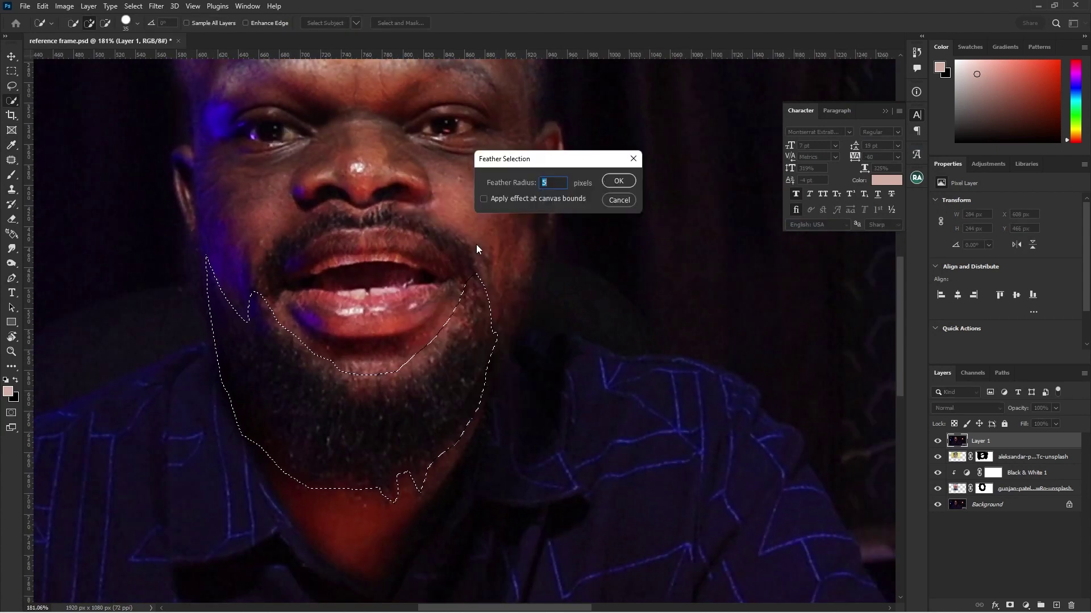
{"action": "left_click", "coordinate": [619, 182]}
{"action": "key", "text": "ctrl+l"}
{"action": "left_click_drag", "start_coordinate": [782, 244], "coordinate": [745, 246]}
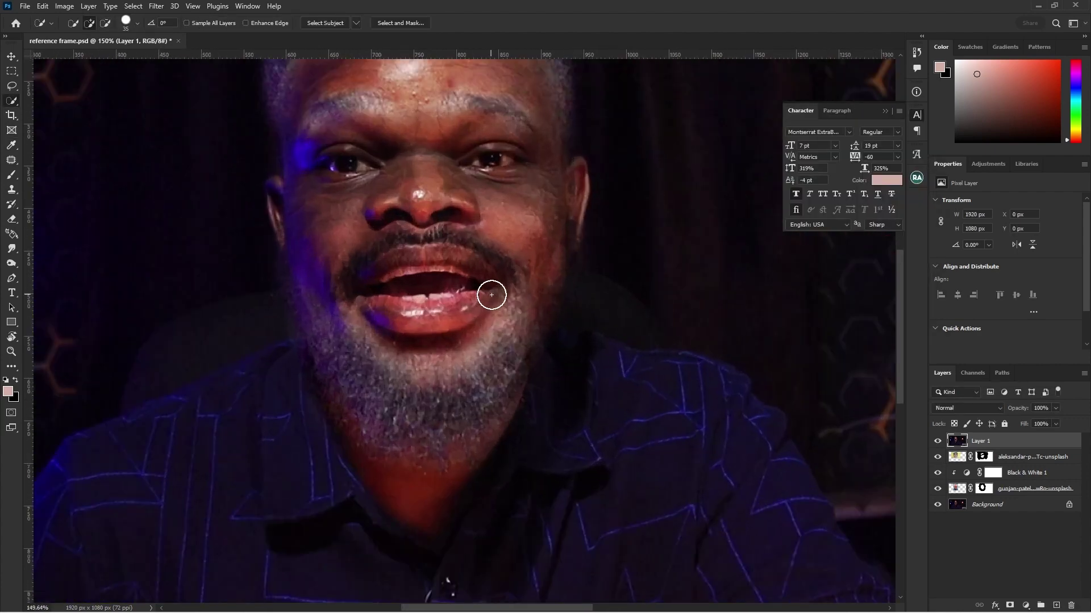
Step: Trace a closed Pen path around the moustache, following the upper lip down to both corners of the mouth
{"action": "left_click", "coordinate": [308, 407]}
{"action": "left_click", "coordinate": [348, 347]}
{"action": "left_click", "coordinate": [390, 320]}
{"action": "left_click", "coordinate": [450, 320]}
{"action": "left_click", "coordinate": [497, 340]}
{"action": "left_click", "coordinate": [543, 395]}
{"action": "left_click", "coordinate": [516, 417]}
{"action": "left_click", "coordinate": [464, 347]}
{"action": "left_click", "coordinate": [415, 344]}
{"action": "left_click", "coordinate": [364, 359]}
{"action": "left_click", "coordinate": [338, 392]}
{"action": "left_click", "coordinate": [309, 406]}
Step: Turn the moustache path into a feathered selection, lighten it with a Levels midtone value of 2.14, and clear the selection
{"action": "key", "text": "ctrl+Return"}
{"action": "key", "text": "w"}
{"action": "key", "text": "shift+F6"}
{"action": "key", "text": "Return"}
{"action": "key", "text": "ctrl+l"}
{"action": "left_click_drag", "start_coordinate": [855, 253], "coordinate": [744, 245]}
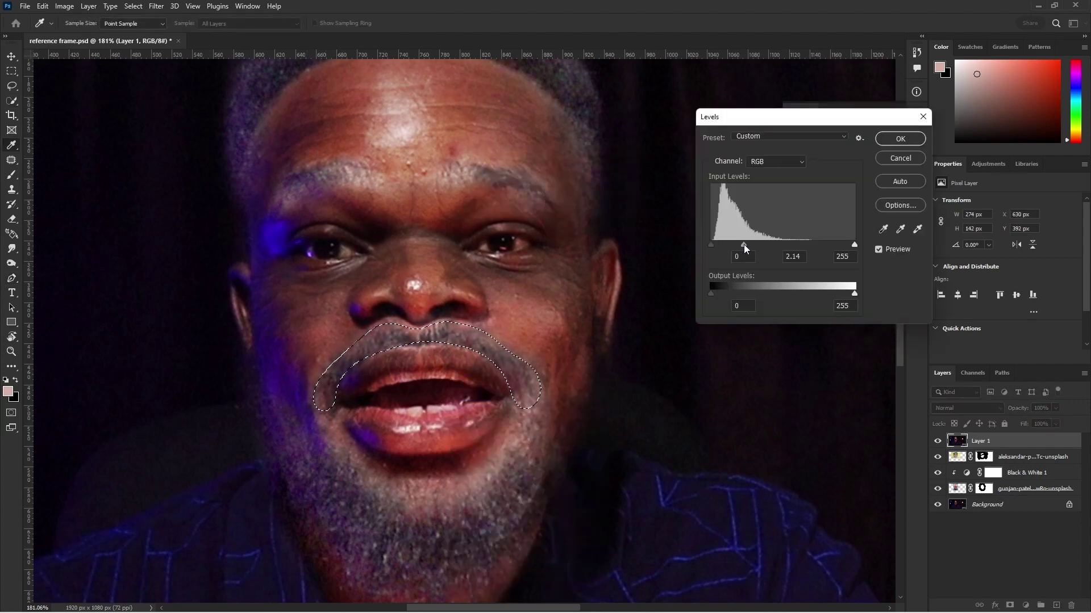
{"action": "key", "text": "Return"}
{"action": "key", "text": "ctrl+d"}
Step: Hide Layer 1, add a Black & White adjustment clipped to the aleksandar portrait layer, and show Layer 1 again
{"action": "scroll", "coordinate": [709, 331], "scroll_direction": "down", "scroll_amount": 5}
{"action": "scroll", "coordinate": [428, 215], "scroll_direction": "up", "scroll_amount": 4}
{"action": "scroll", "coordinate": [382, 341], "scroll_direction": "down", "scroll_amount": 3}
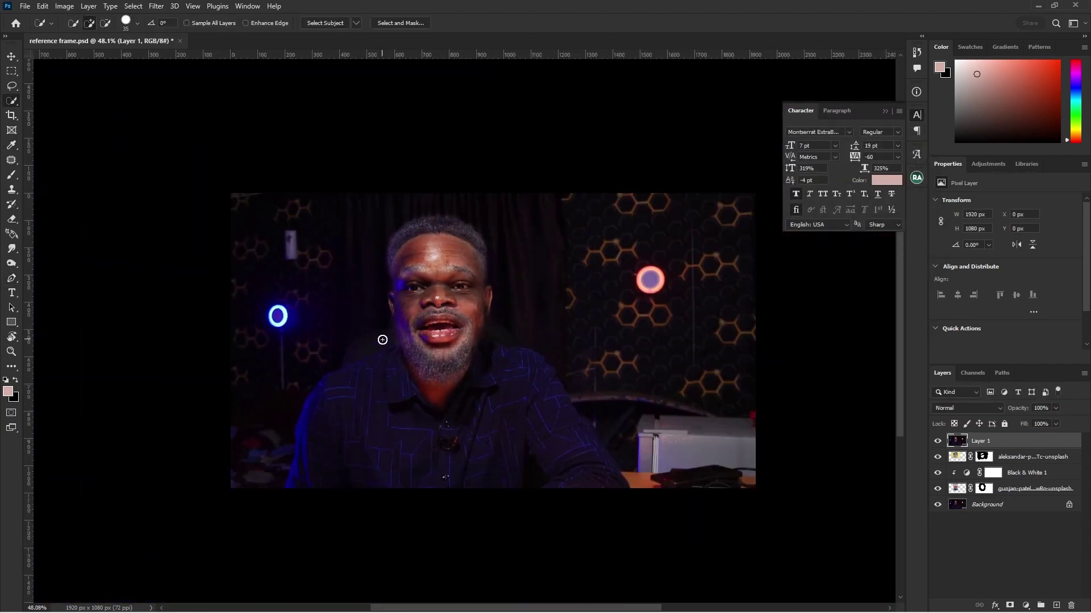
{"action": "scroll", "coordinate": [526, 522], "scroll_direction": "up", "scroll_amount": 1}
{"action": "left_click", "coordinate": [937, 441]}
{"action": "left_click", "coordinate": [956, 456]}
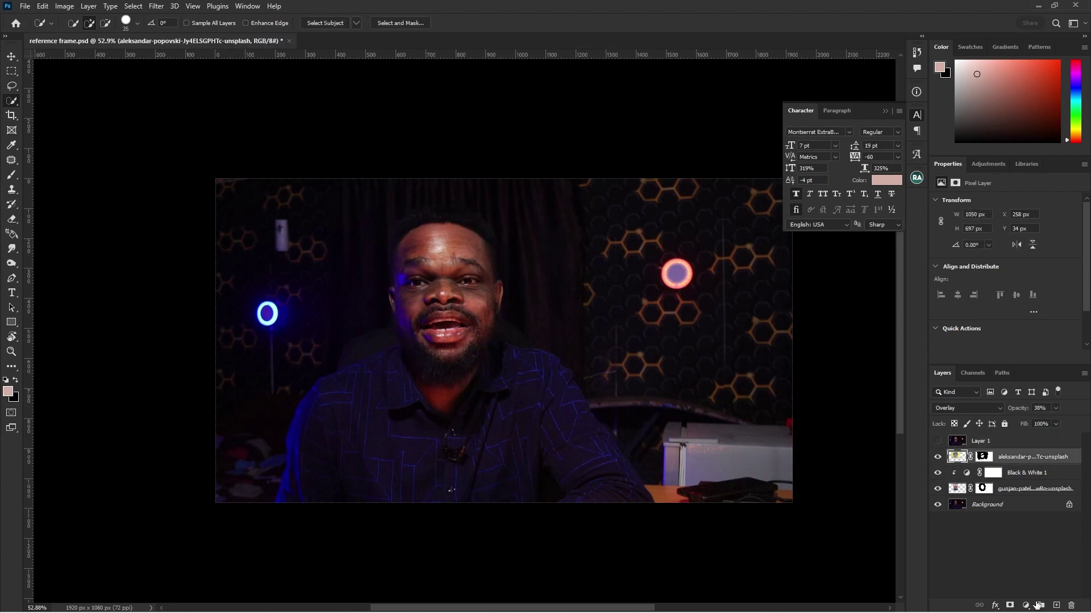
{"action": "key", "text": "ctrl+alt+shift+b"}
{"action": "key", "text": "ctrl+alt+g"}
{"action": "left_click", "coordinate": [938, 441]}
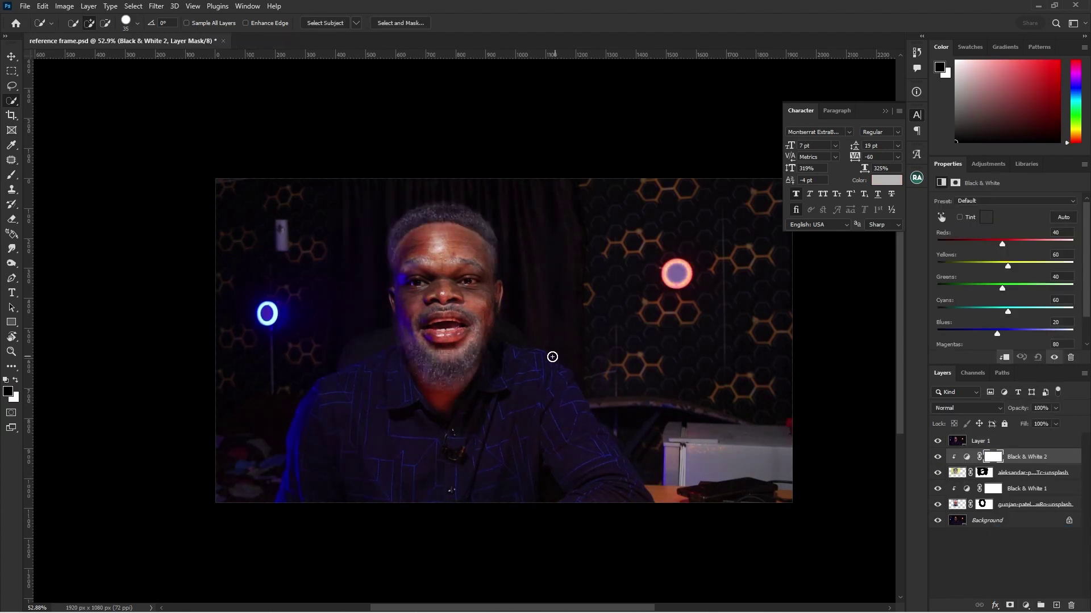
Step: On Layer 1, trace the chin beard with the Pen tool, convert the path to a selection, and feather it
{"action": "scroll", "coordinate": [471, 295], "scroll_direction": "down", "scroll_amount": 1}
{"action": "left_click", "coordinate": [469, 316], "text": "ctrl"}
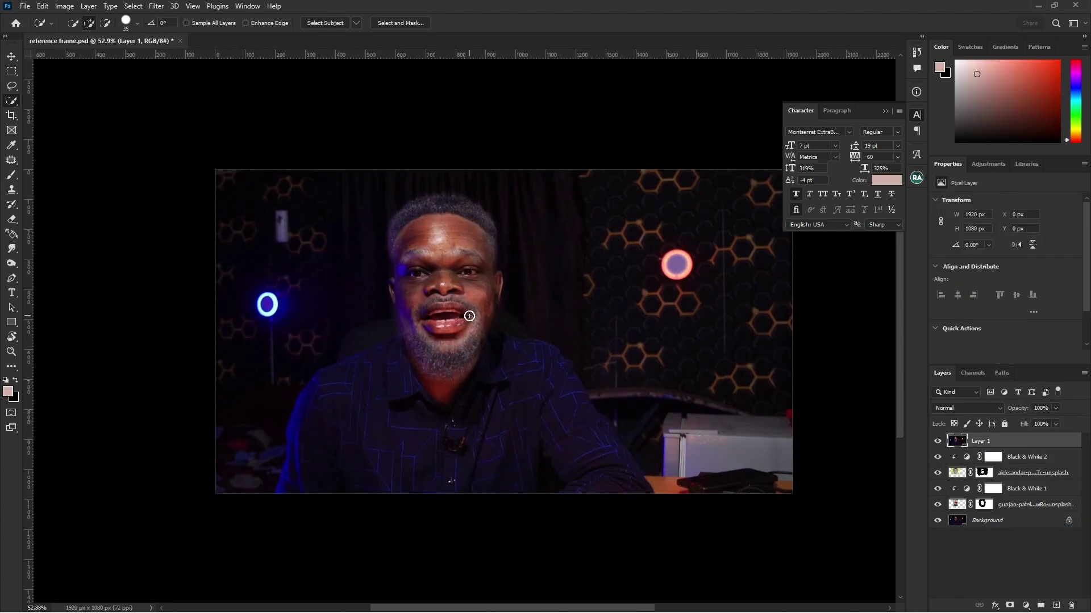
{"action": "scroll", "coordinate": [411, 316], "scroll_direction": "up", "scroll_amount": 5}
{"action": "key", "text": "p"}
{"action": "left_click", "coordinate": [492, 351]}
{"action": "left_click", "coordinate": [436, 433]}
{"action": "left_click", "coordinate": [365, 447]}
{"action": "left_click", "coordinate": [308, 385]}
{"action": "left_click", "coordinate": [327, 335]}
{"action": "key", "text": "ctrl+Return"}
{"action": "key", "text": "shift+F6"}
{"action": "key", "text": "Return"}
Step: Lighten the selected chin beard further by raising the Levels midtones, and clear the selection
{"action": "key", "text": "ctrl+l"}
{"action": "left_click_drag", "start_coordinate": [782, 245], "coordinate": [766, 248]}
{"action": "key", "text": "Return"}
{"action": "key", "text": "ctrl+d"}
{"action": "scroll", "coordinate": [511, 318], "scroll_direction": "down", "scroll_amount": 6}
{"action": "scroll", "coordinate": [511, 318], "scroll_direction": "up", "scroll_amount": 3}
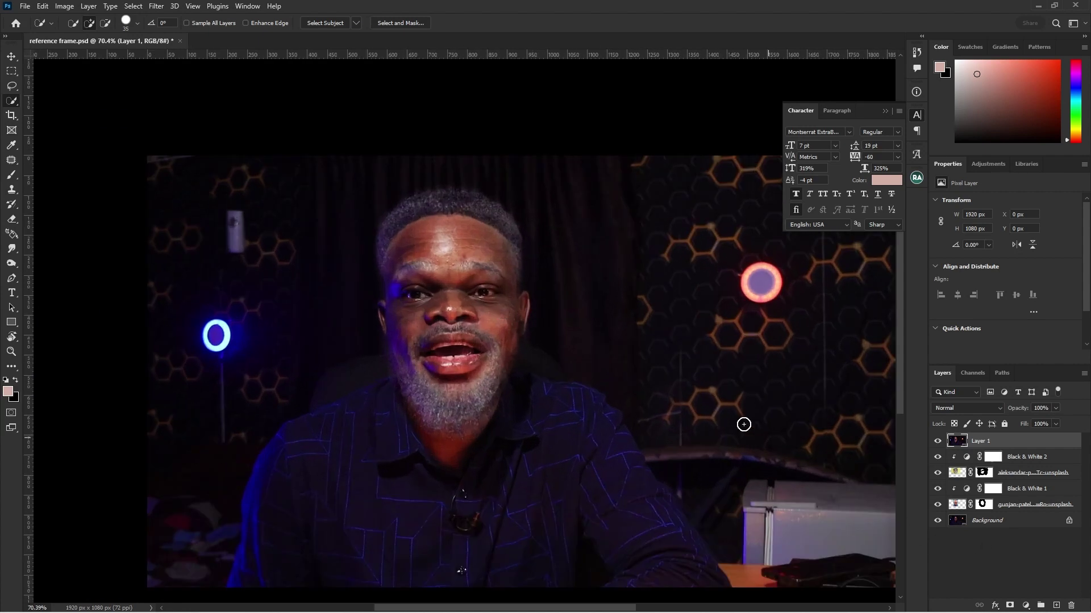
{"action": "scroll", "coordinate": [711, 402], "scroll_direction": "down", "scroll_amount": 1}
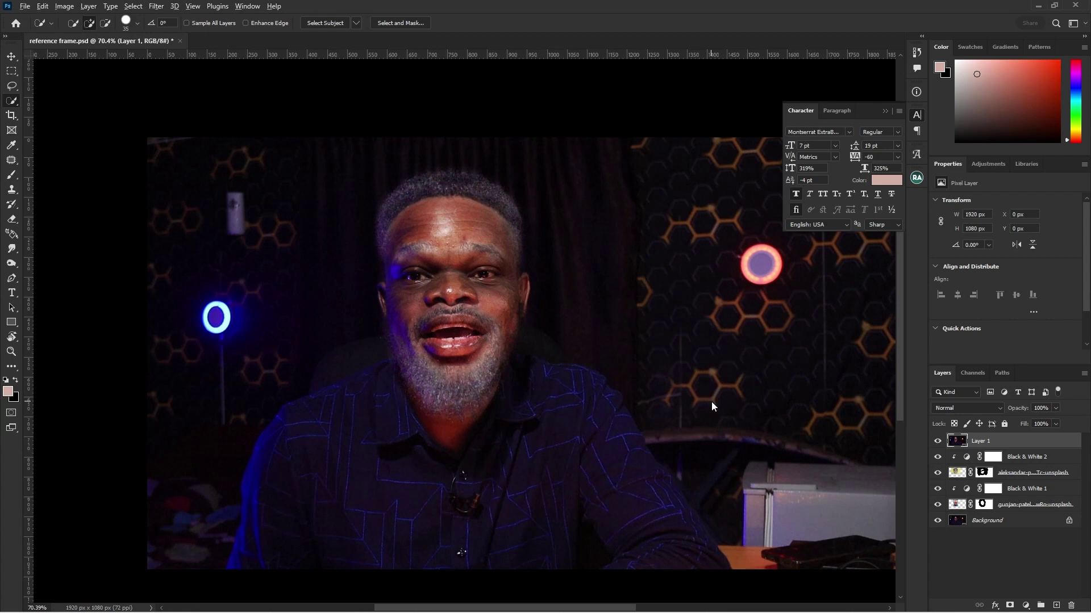
Step: Export the aged frame for web with the JPEG High preset to the Desktop as "reference-frame 2"
{"action": "key", "text": "ctrl+alt+shift+s"}
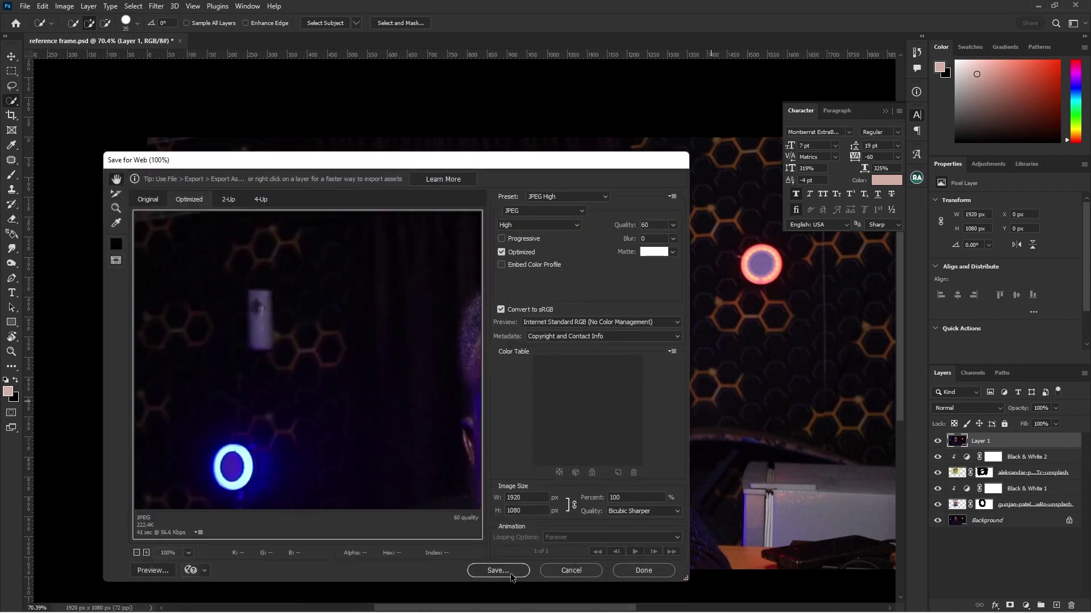
{"action": "left_click", "coordinate": [498, 571]}
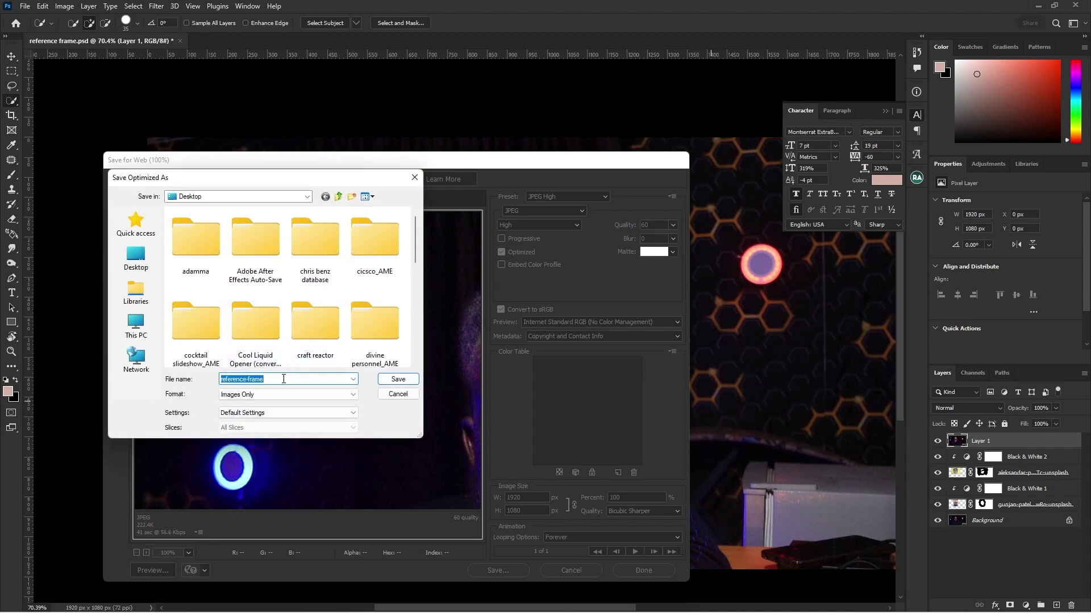
{"action": "scroll", "coordinate": [292, 313], "scroll_direction": "down", "scroll_amount": 5}
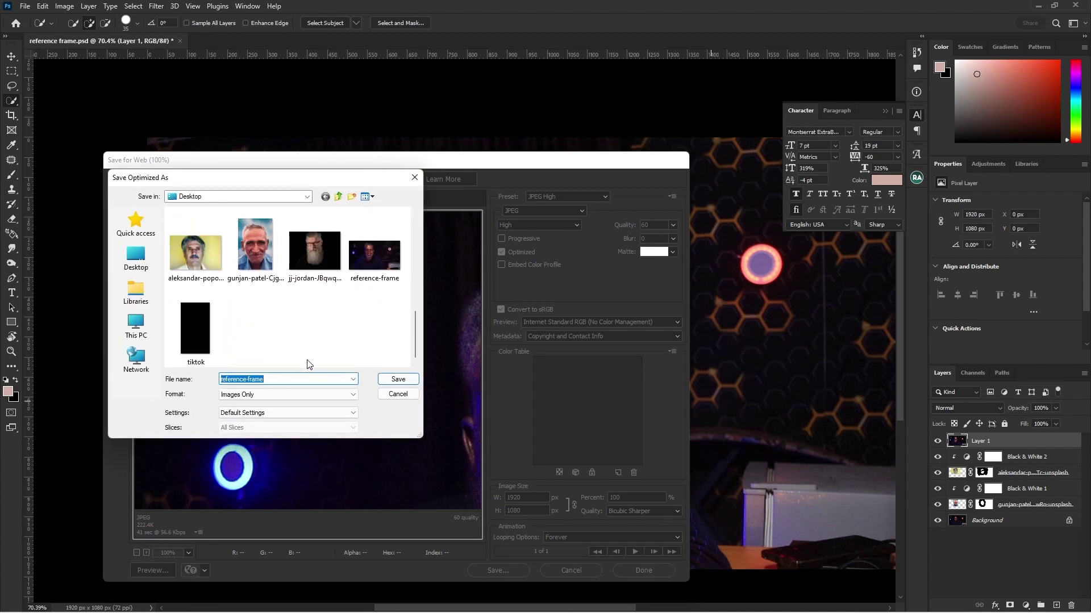
{"action": "left_click", "coordinate": [273, 379]}
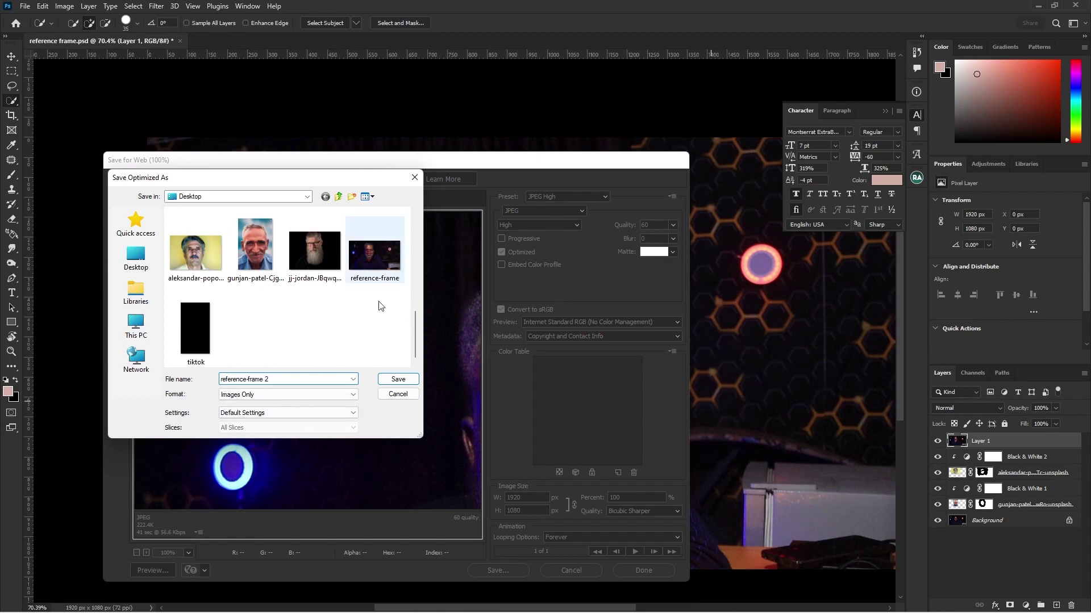
{"action": "left_click", "coordinate": [398, 380]}
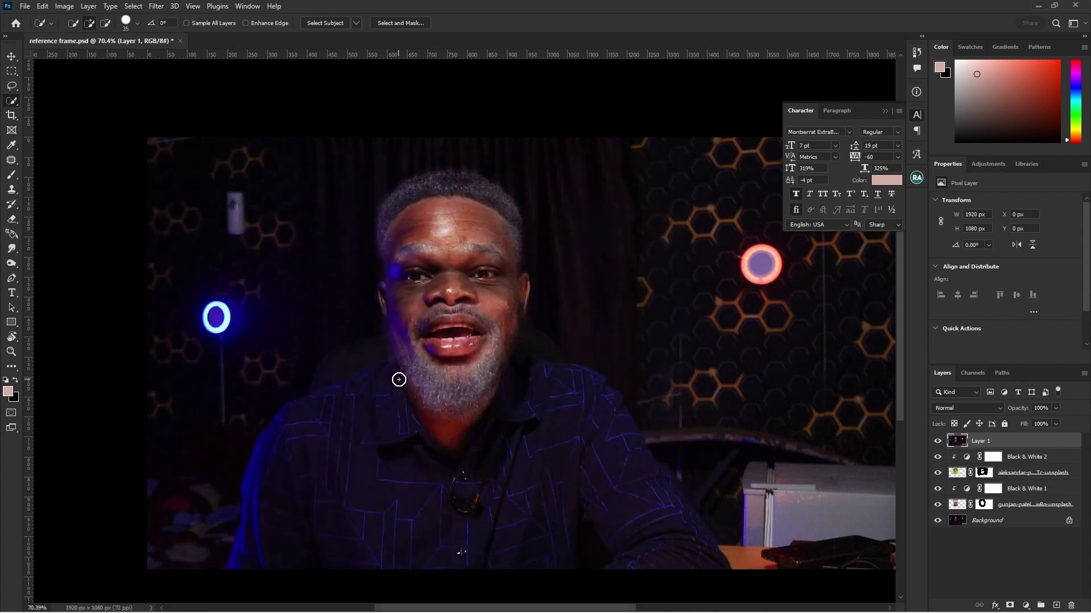
{"action": "scroll", "coordinate": [492, 358], "scroll_direction": "down", "scroll_amount": 2}
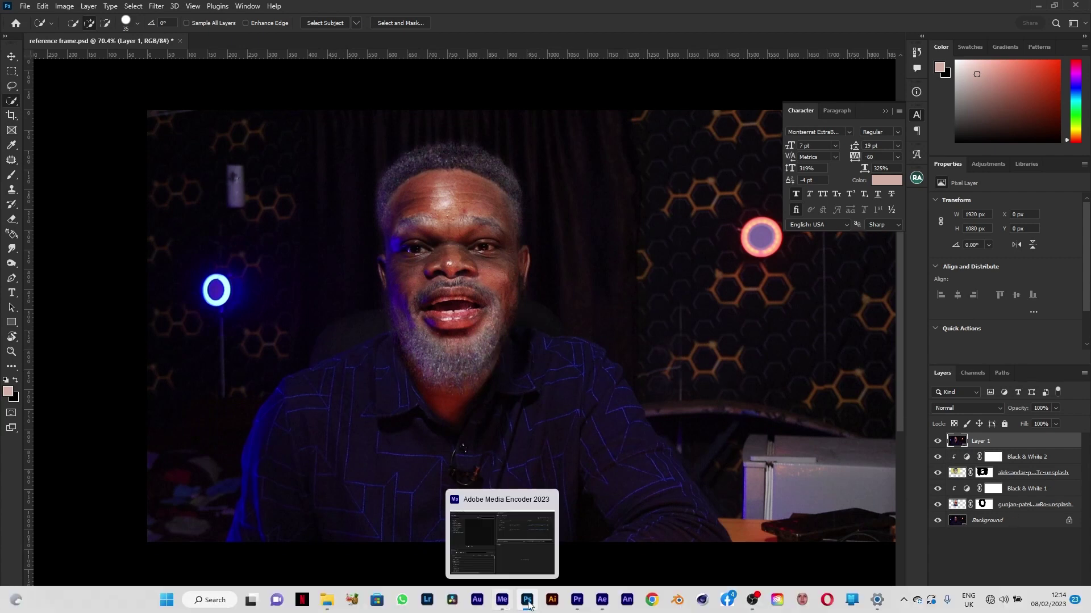
Step: Switch to After Effects, show the YOUTUBE Linked Comp 04 timeline, and import reference-frame-2.jpg into the project
{"action": "left_click", "coordinate": [605, 537]}
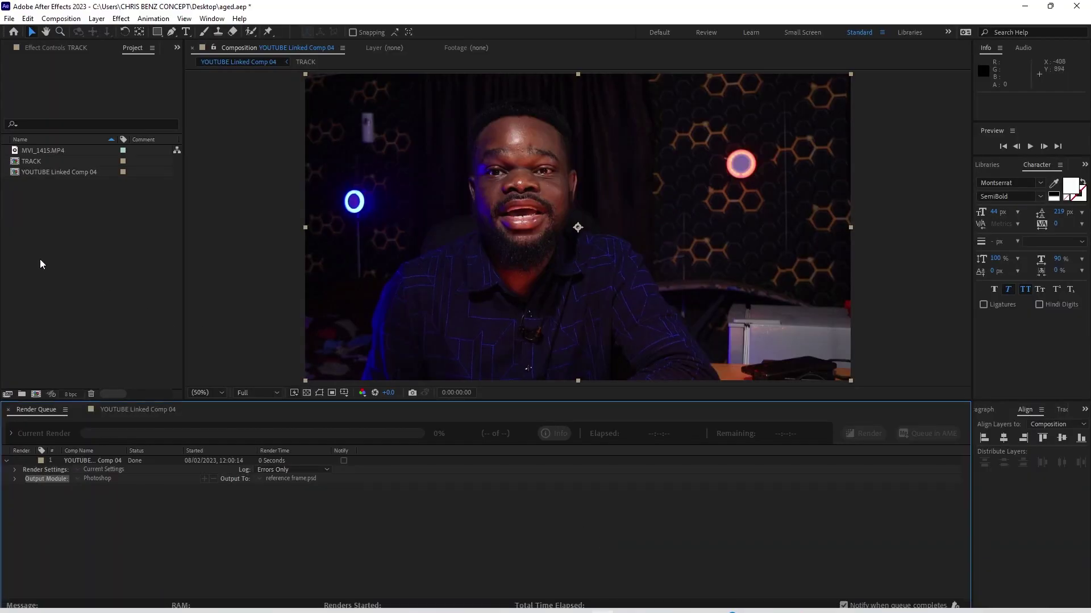
{"action": "left_click", "coordinate": [119, 409]}
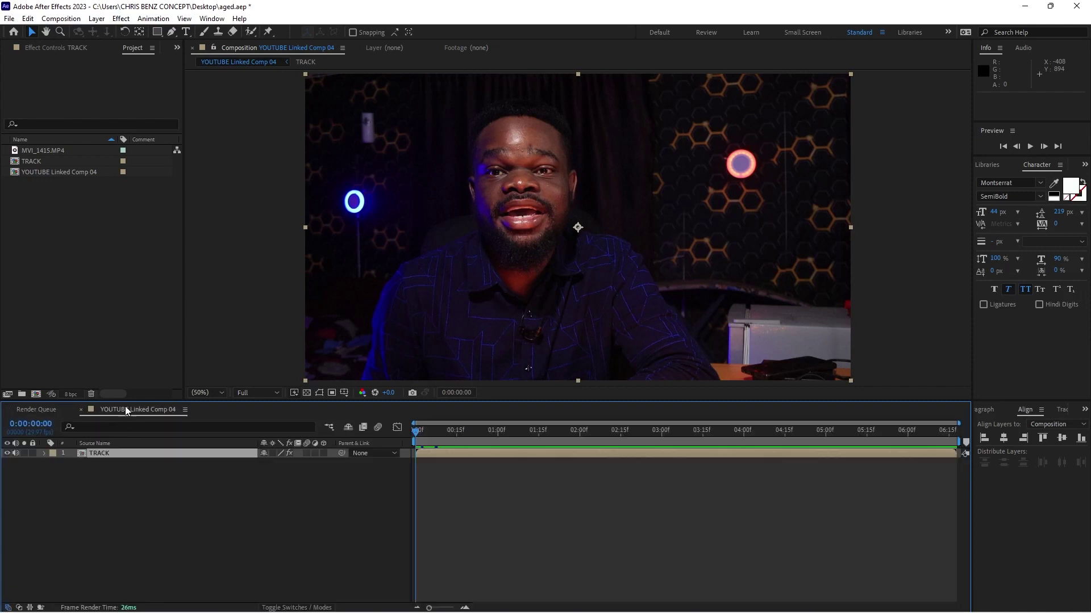
{"action": "right_click", "coordinate": [91, 274]}
{"action": "mouse_move", "coordinate": [121, 325]}
{"action": "left_click", "coordinate": [269, 328]}
{"action": "left_click", "coordinate": [457, 391]}
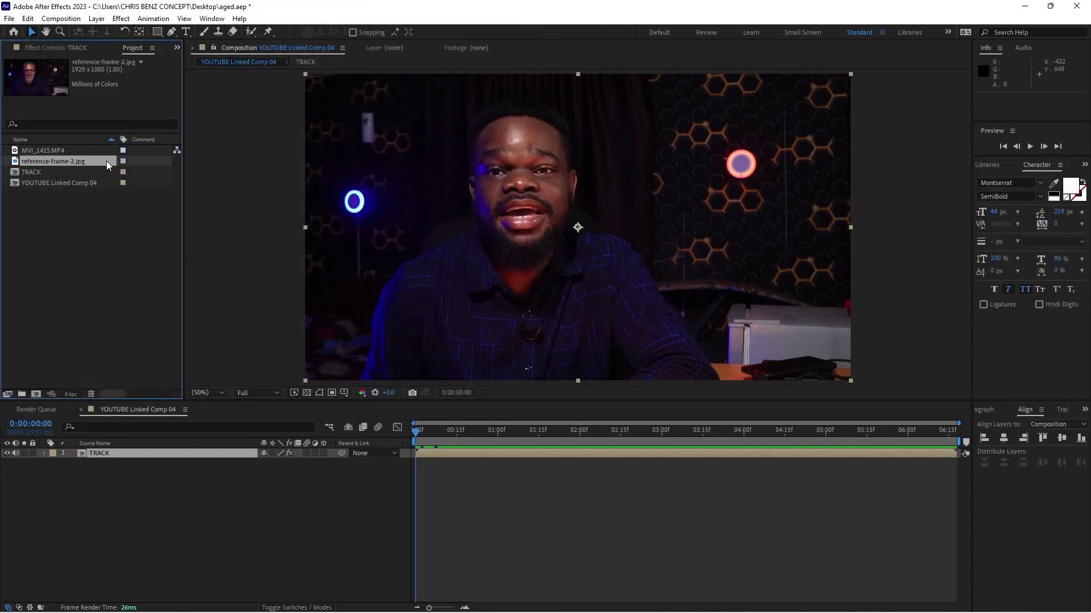
Step: Place reference-frame-2.jpg above the TRACK layer and pre-compose it as INSERT with all attributes moved into the new composition
{"action": "left_click_drag", "start_coordinate": [106, 161], "coordinate": [182, 455]}
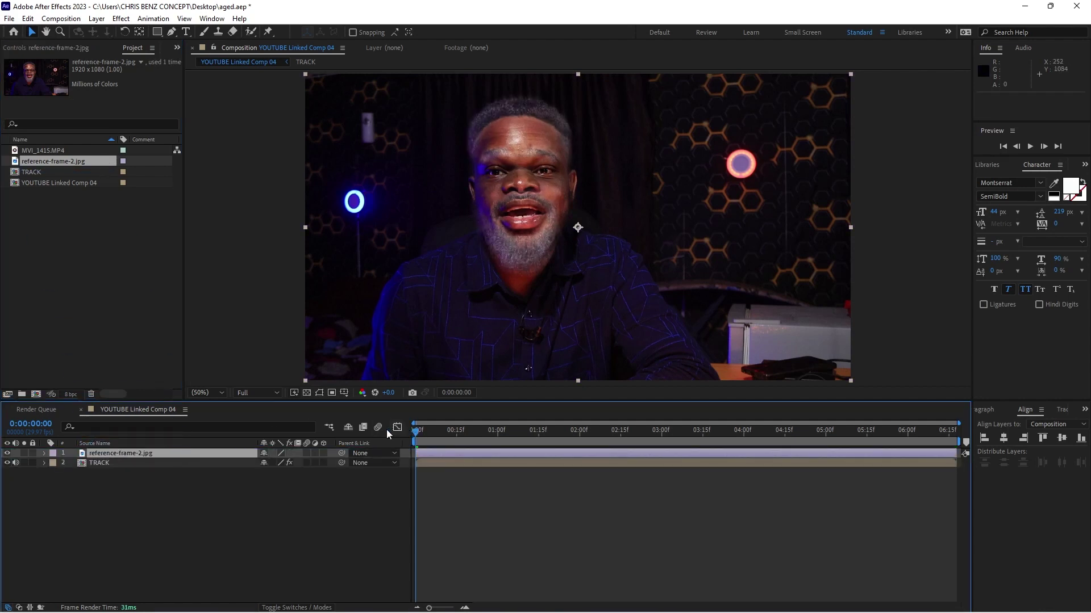
{"action": "right_click", "coordinate": [232, 453]}
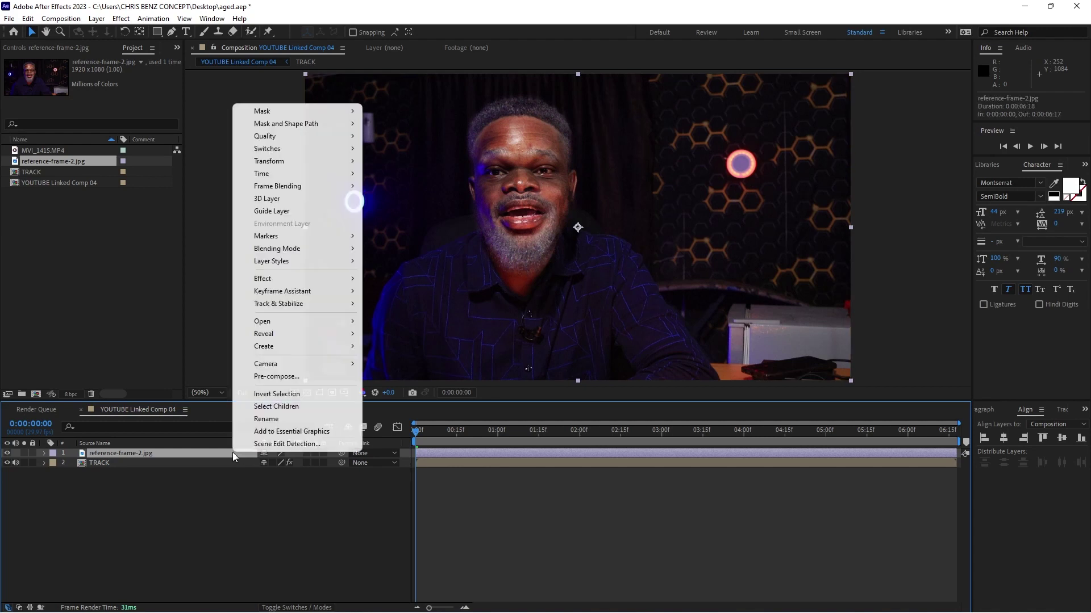
{"action": "left_click", "coordinate": [259, 377]}
{"action": "key", "text": "Caps_Lock"}
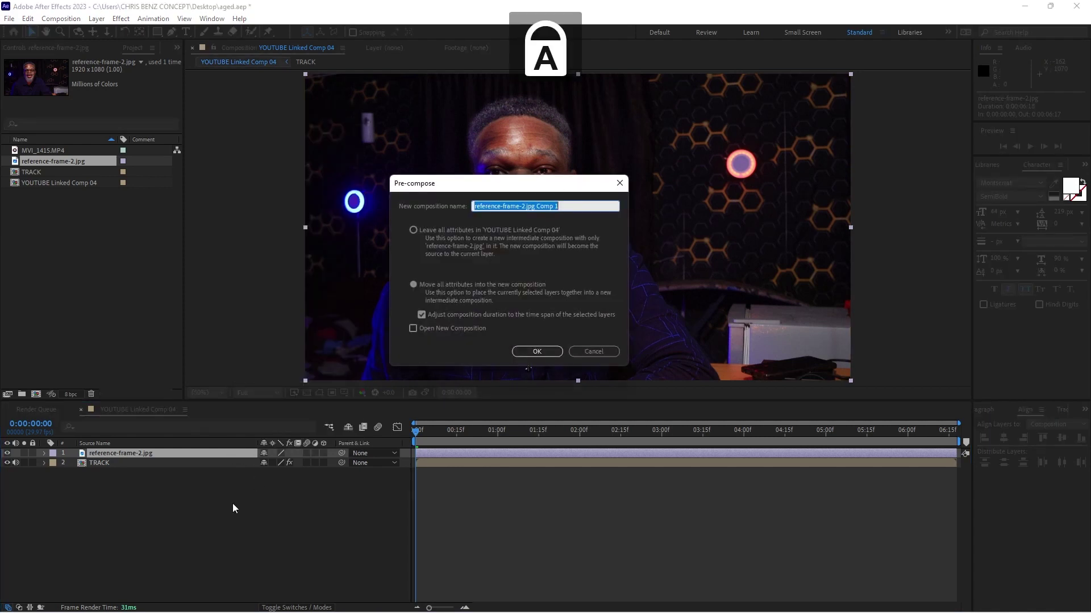
{"action": "type", "text": "INS"}
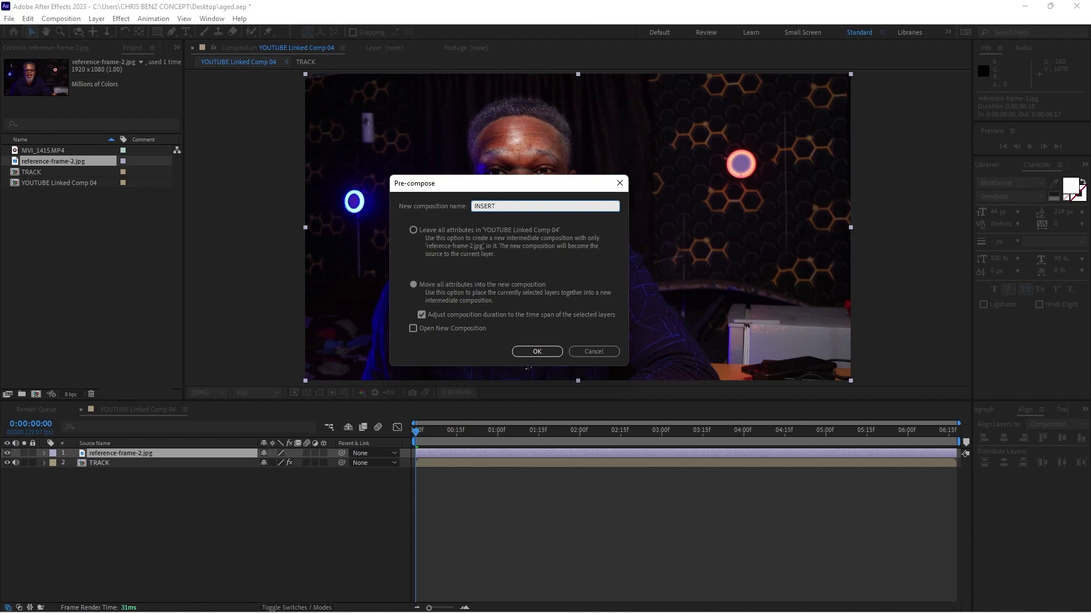
{"action": "type", "text": "ERT"}
{"action": "left_click", "coordinate": [543, 353]}
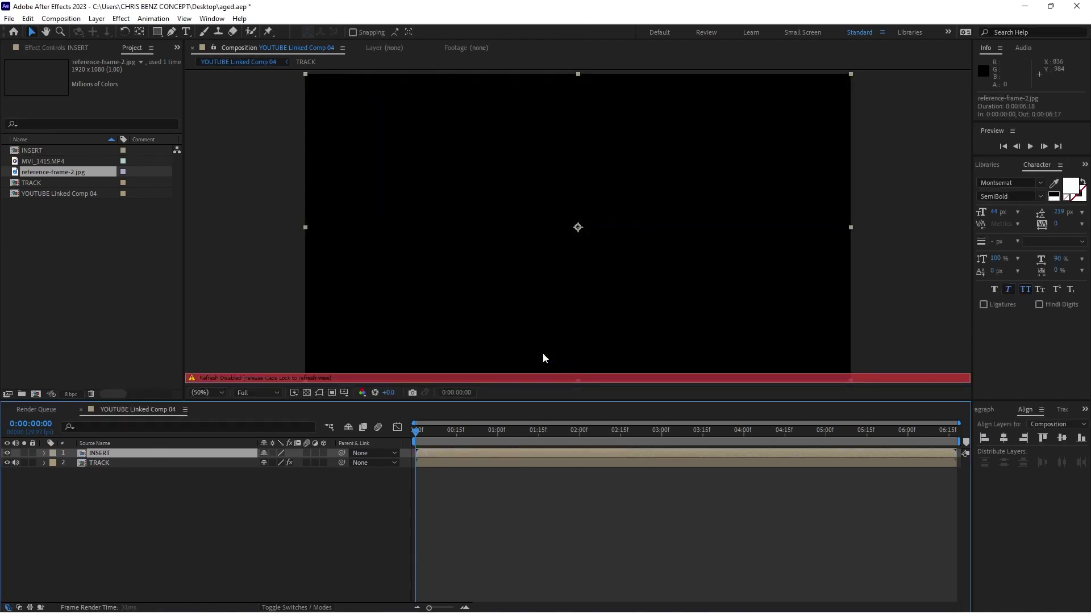
{"action": "key", "text": "Caps_Lock"}
Step: Copy the Mocha Pro effect from the TRACK layer and paste it onto the INSERT layer
{"action": "left_click", "coordinate": [182, 463]}
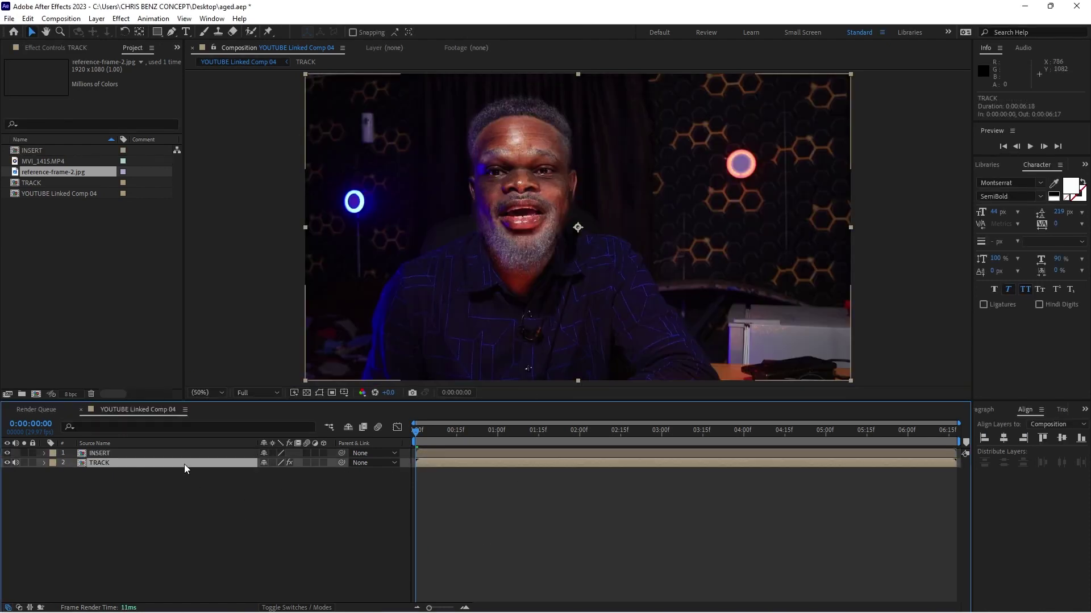
{"action": "left_click", "coordinate": [55, 47]}
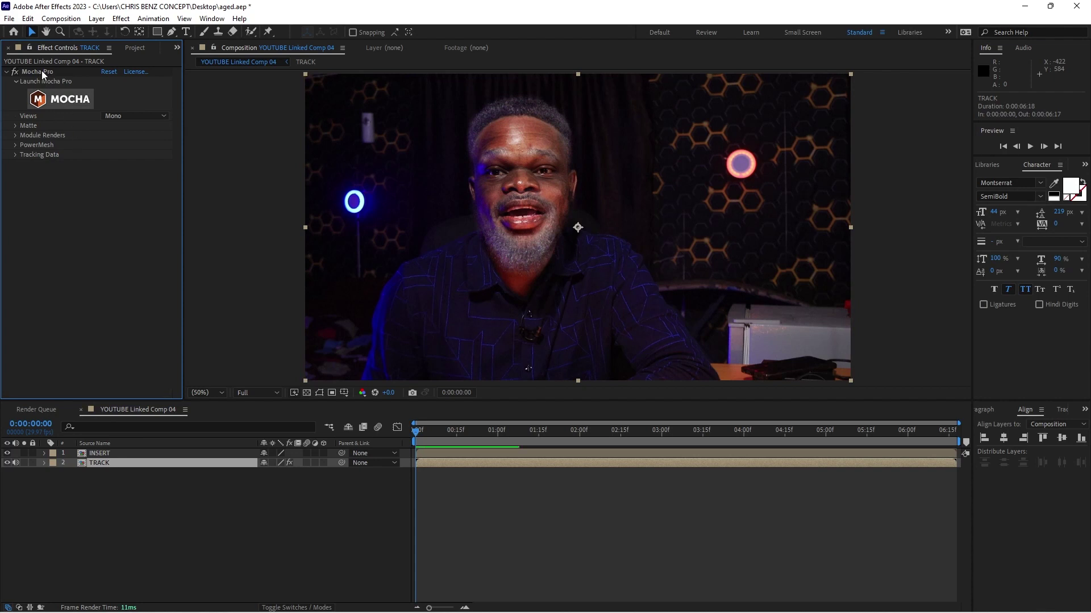
{"action": "left_click", "coordinate": [42, 71]}
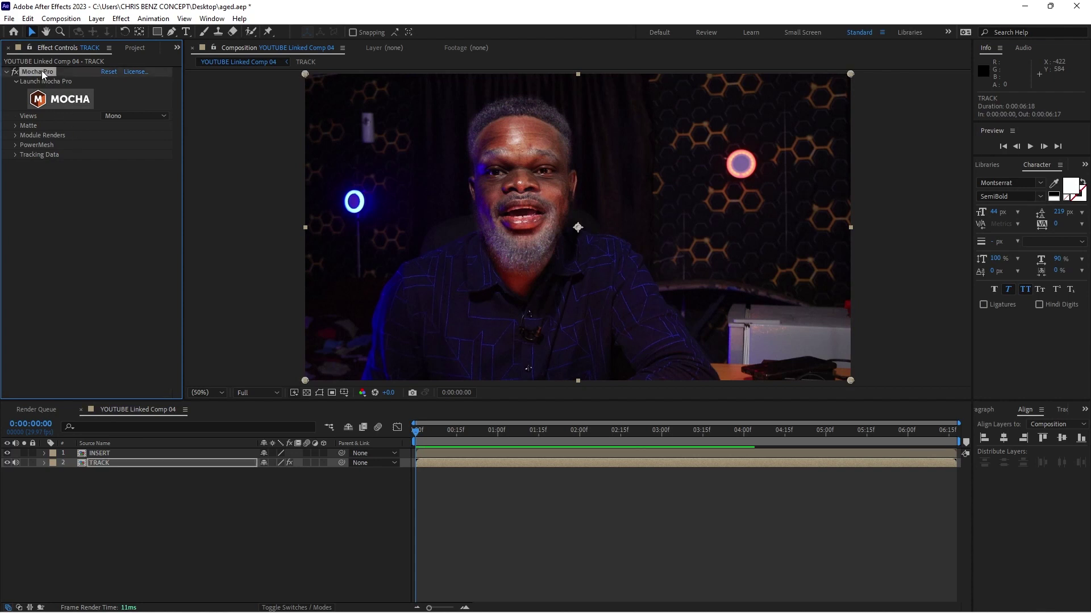
{"action": "left_click", "coordinate": [127, 454]}
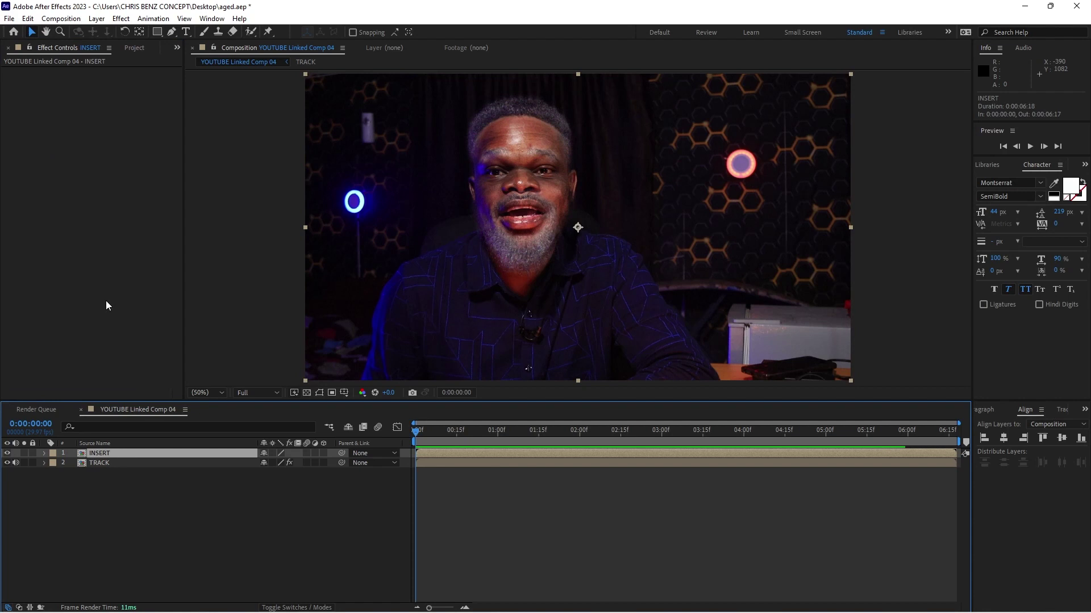
{"action": "key", "text": "ctrl+v"}
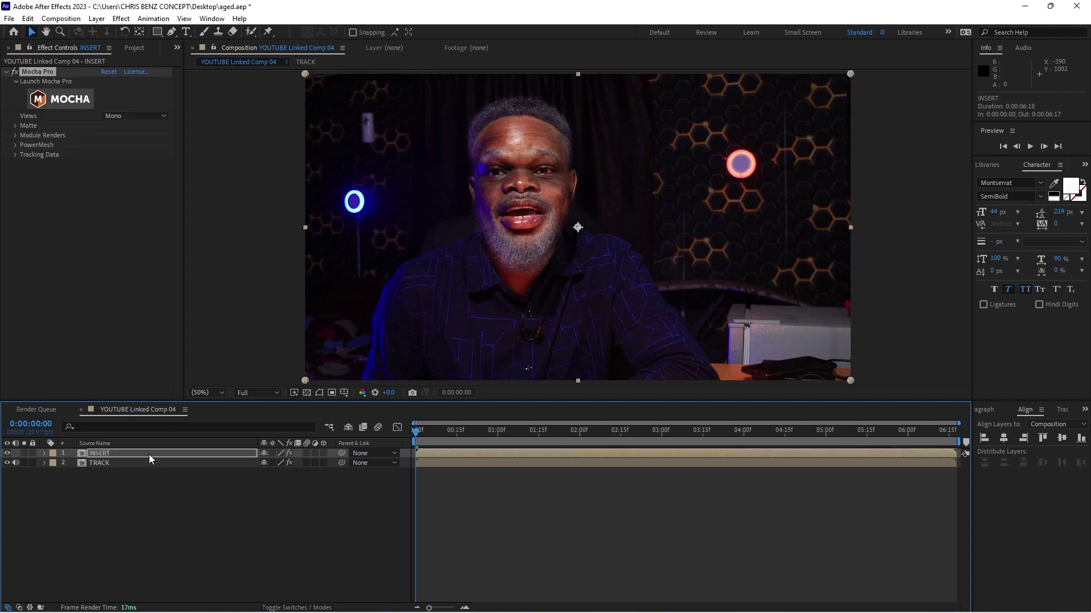
{"action": "left_click", "coordinate": [149, 455]}
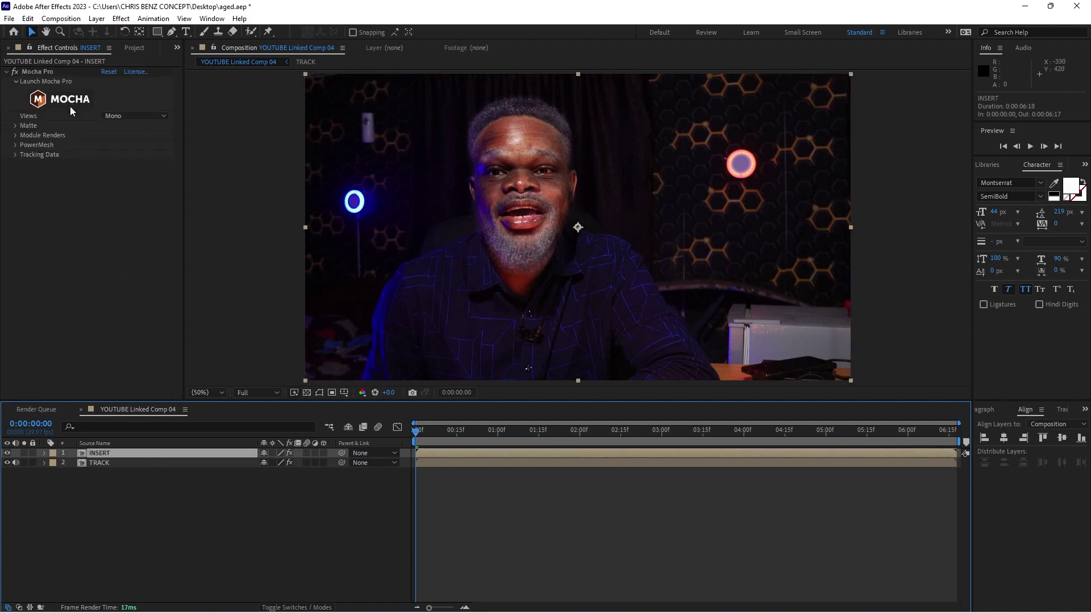
Step: Enable Render in the INSERT layer's Mocha Pro Module Renders and set the module to Stabilize: Warp
{"action": "left_click", "coordinate": [15, 135]}
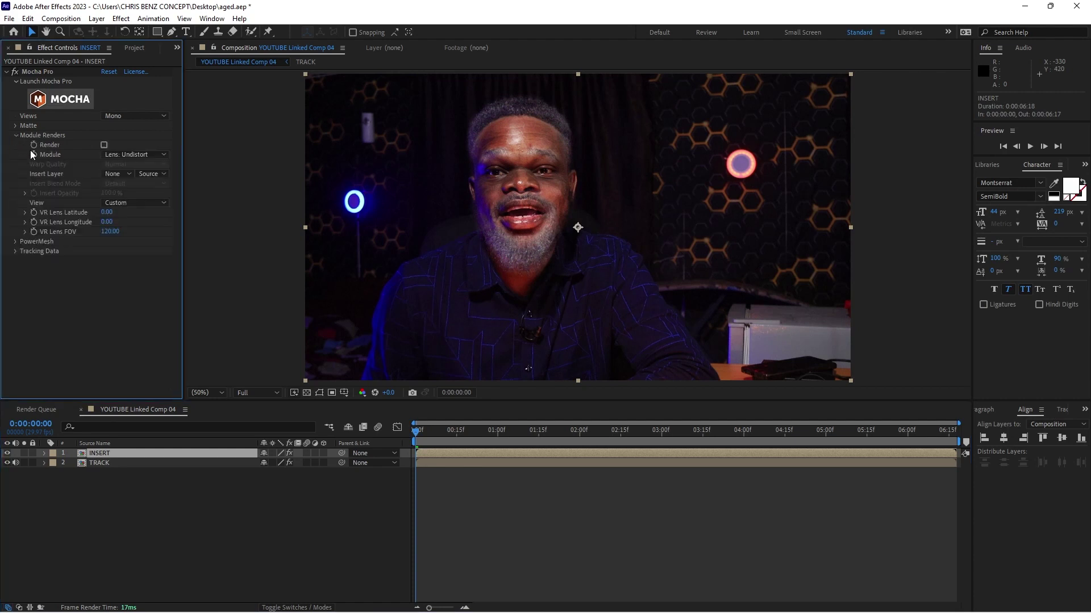
{"action": "left_click", "coordinate": [103, 145]}
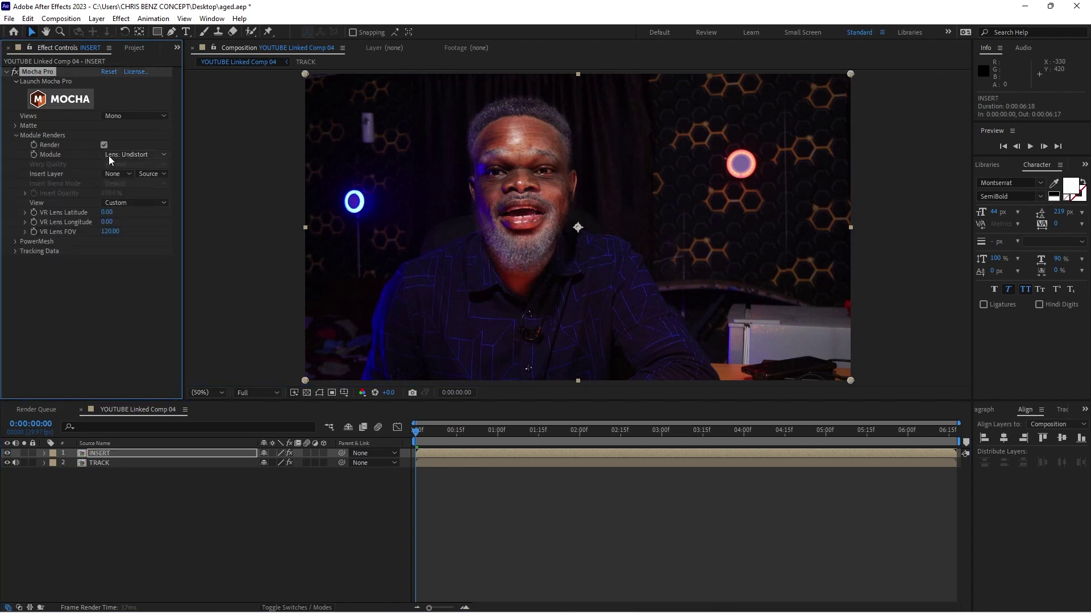
{"action": "left_click", "coordinate": [118, 155]}
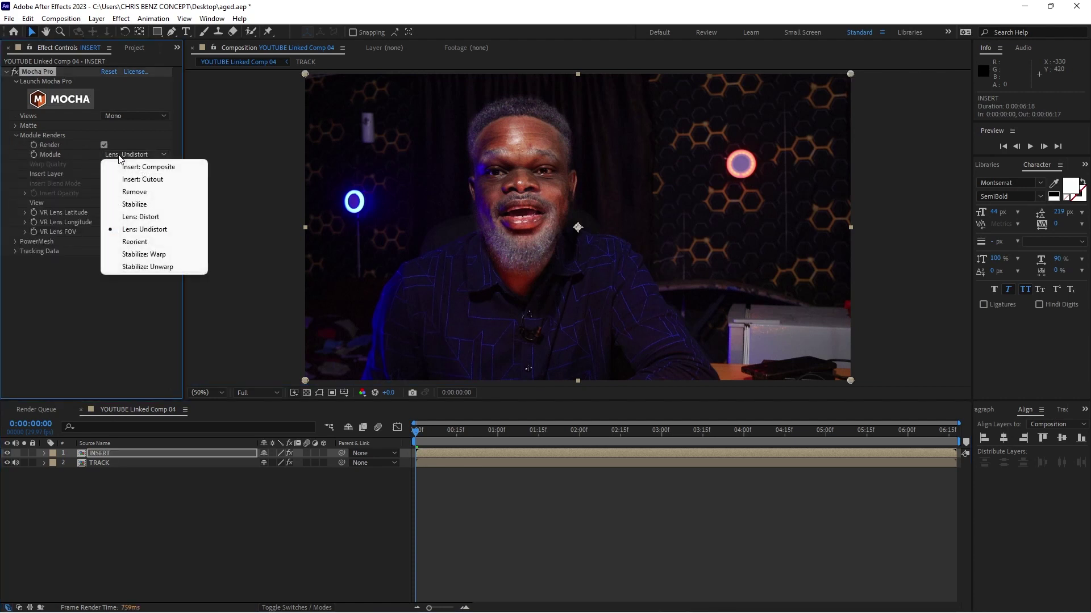
{"action": "left_click", "coordinate": [140, 256]}
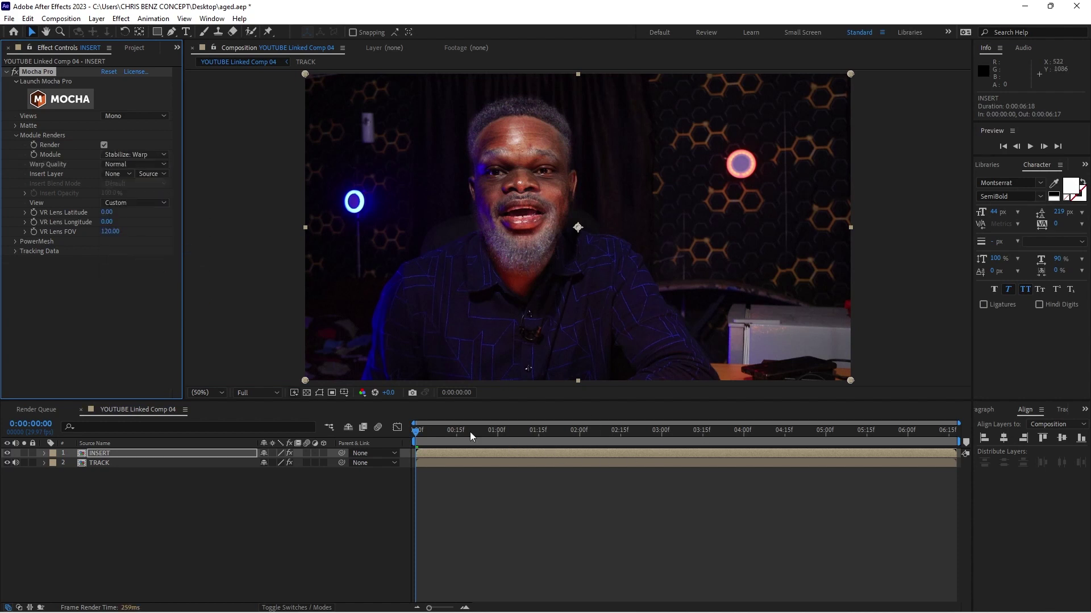
{"action": "mouse_move", "coordinate": [422, 436]}
{"action": "left_mouse_down"}
{"action": "mouse_move", "coordinate": [662, 436]}
{"action": "mouse_move", "coordinate": [413, 431]}
{"action": "left_mouse_up"}
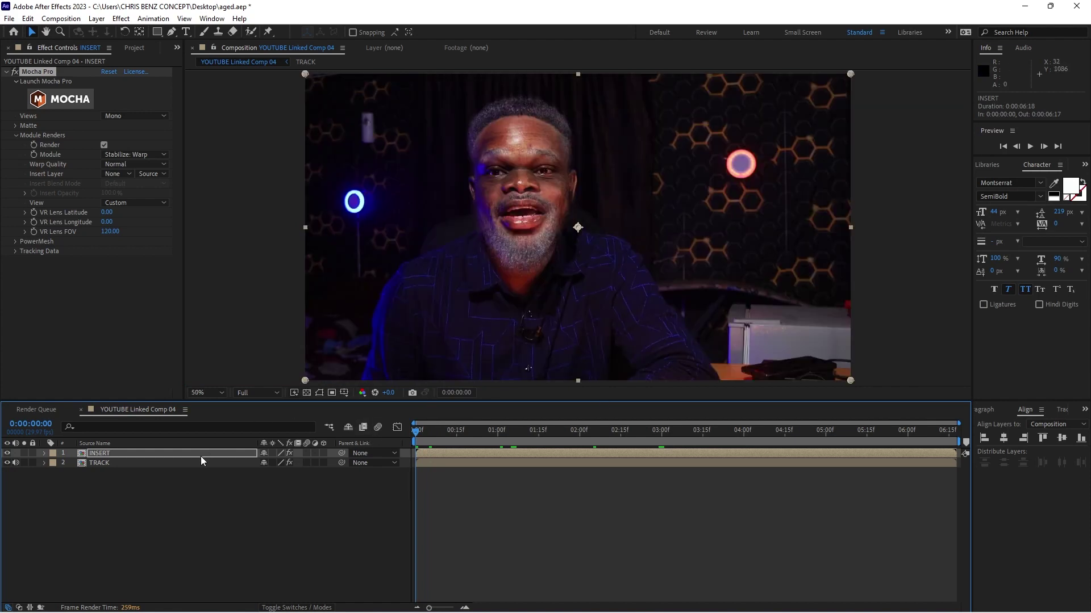
Step: Open the INSERT composition and draw a closed Pen mask around the face on reference-frame-2.jpg, from the hairline to the chin
{"action": "double_click", "coordinate": [199, 452]}
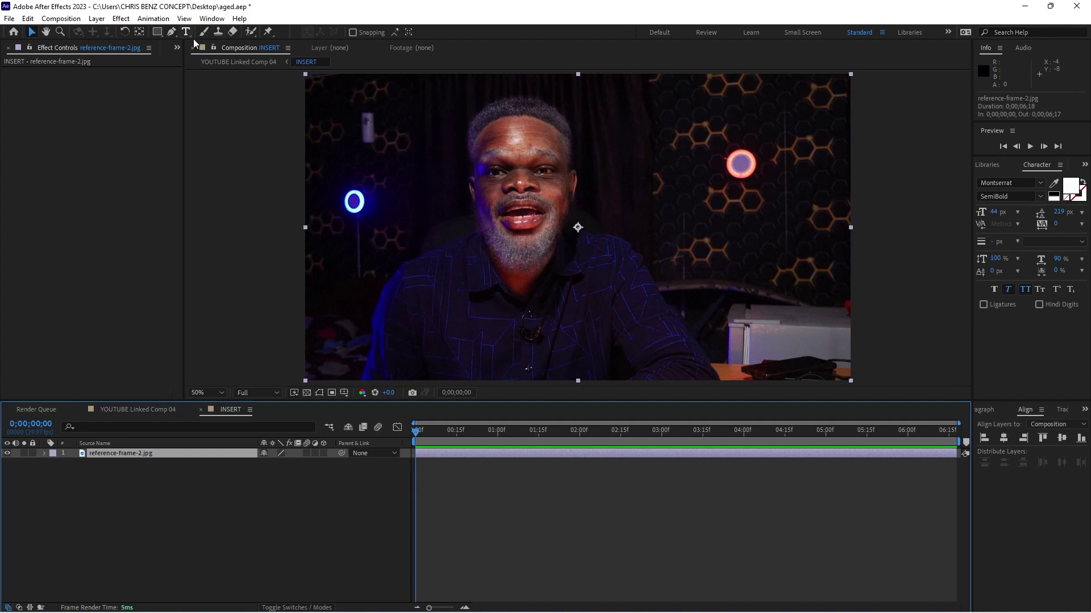
{"action": "left_click", "coordinate": [172, 32]}
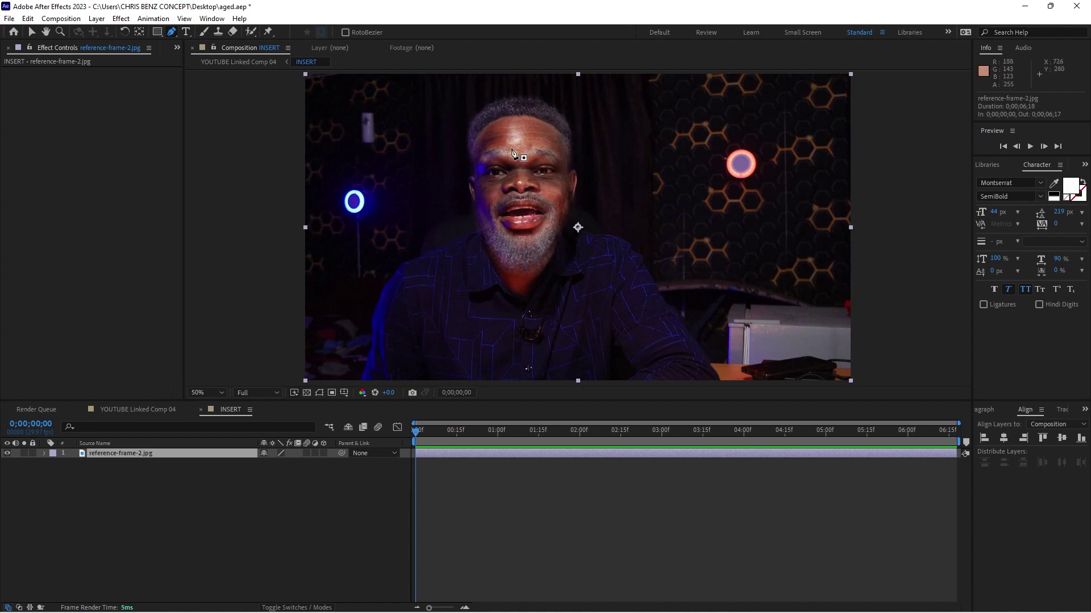
{"action": "key", "text": "slash"}
{"action": "left_click_drag", "start_coordinate": [500, 104], "coordinate": [568, 184]}
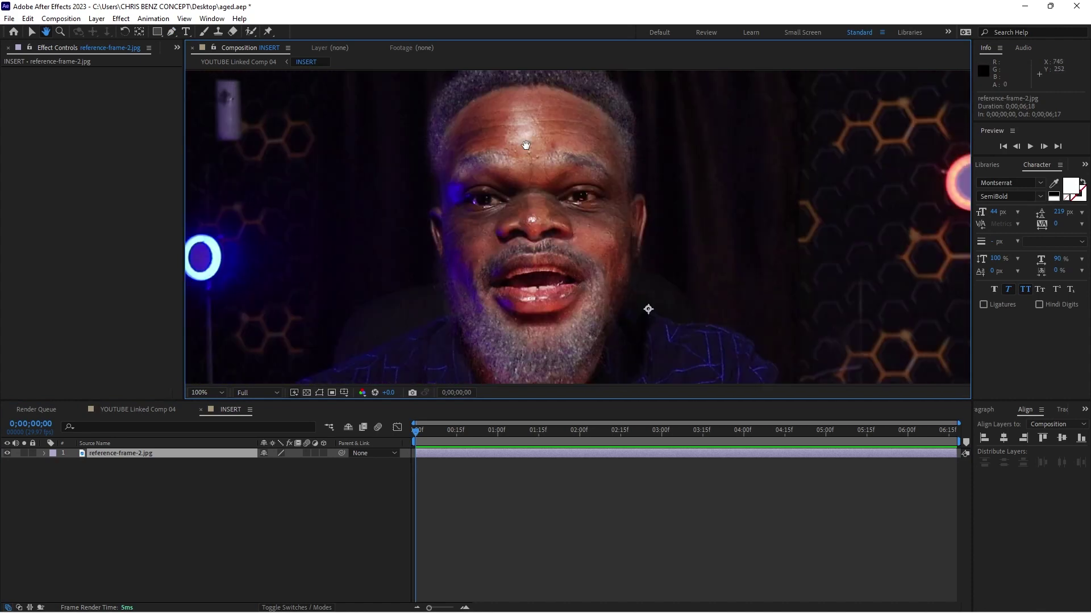
{"action": "key", "text": "p"}
{"action": "key", "text": "p"}
{"action": "key", "text": "g"}
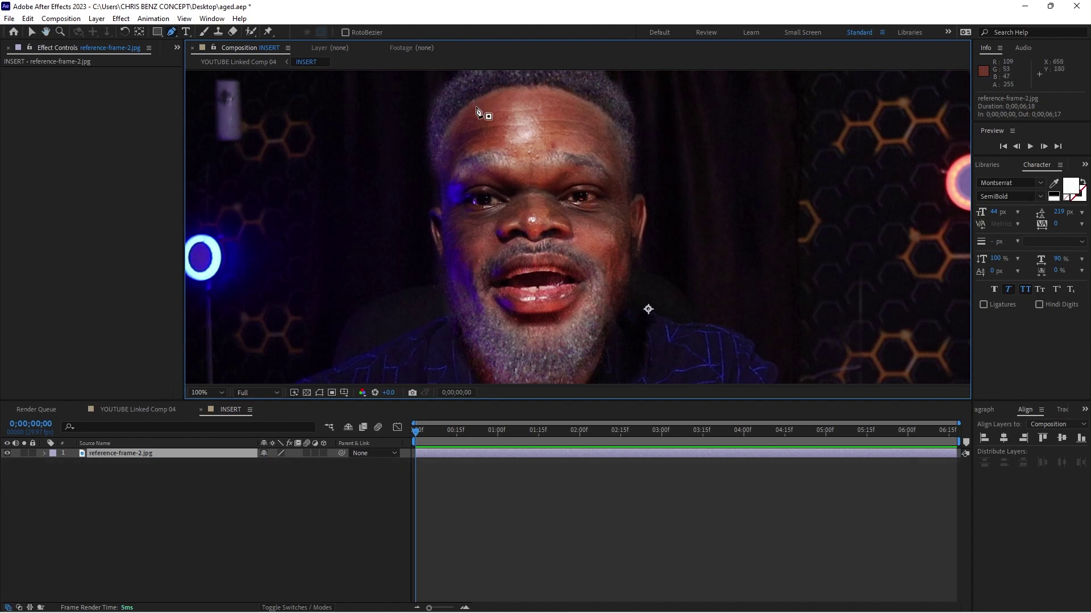
{"action": "left_click", "coordinate": [435, 157]}
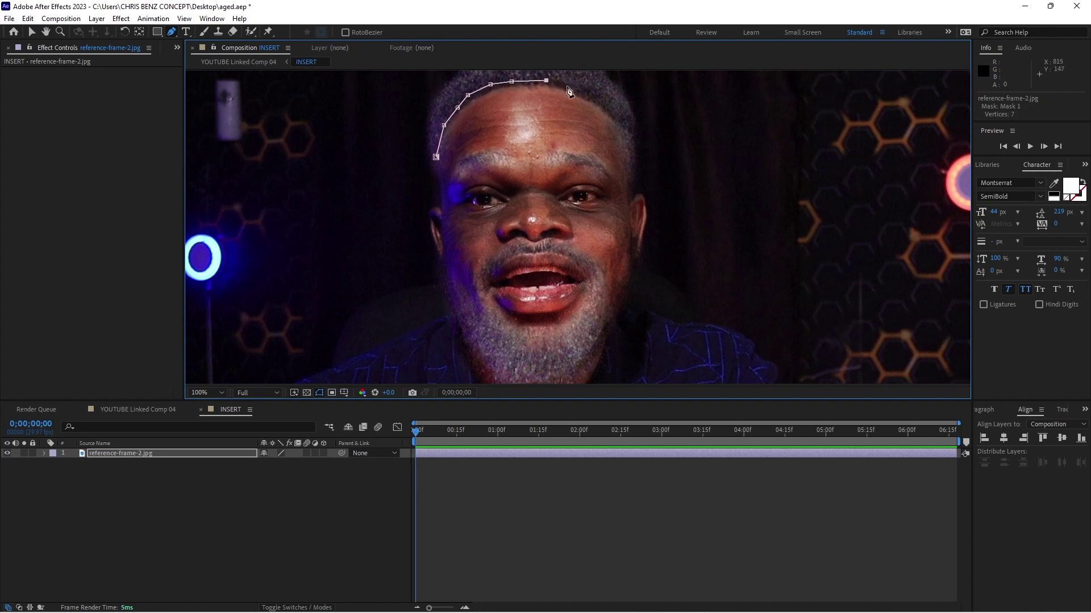
{"action": "left_click", "coordinate": [609, 107]}
{"action": "left_click", "coordinate": [629, 203]}
{"action": "left_click", "coordinate": [631, 245]}
{"action": "left_click", "coordinate": [629, 279]}
{"action": "left_click", "coordinate": [622, 295]}
{"action": "left_click", "coordinate": [615, 311]}
{"action": "left_click_drag", "start_coordinate": [610, 310], "coordinate": [606, 227]}
{"action": "left_click", "coordinate": [604, 245]}
{"action": "left_click", "coordinate": [599, 263]}
{"action": "left_click", "coordinate": [573, 312]}
{"action": "left_click", "coordinate": [545, 345]}
{"action": "left_click", "coordinate": [516, 343]}
{"action": "left_click", "coordinate": [495, 329]}
{"action": "left_click", "coordinate": [469, 281]}
{"action": "left_click", "coordinate": [452, 230]}
{"action": "left_click", "coordinate": [442, 165]}
{"action": "scroll", "coordinate": [445, 138], "scroll_direction": "up", "scroll_amount": 6}
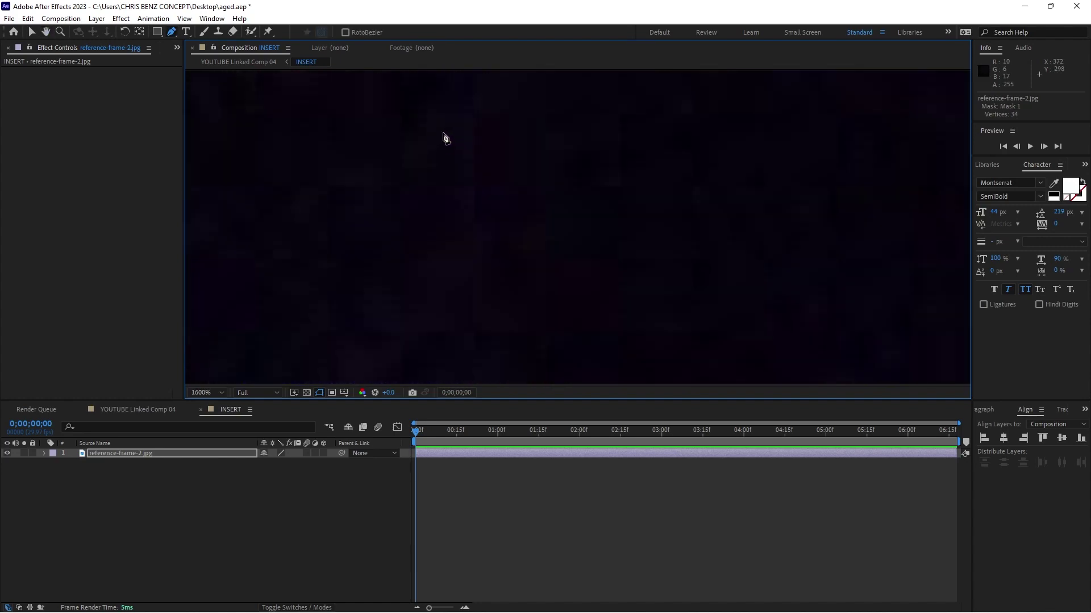
{"action": "scroll", "coordinate": [445, 138], "scroll_direction": "down", "scroll_amount": 6}
{"action": "scroll", "coordinate": [444, 139], "scroll_direction": "up", "scroll_amount": 1}
{"action": "left_click", "coordinate": [292, 236]}
{"action": "left_click", "coordinate": [287, 206]}
{"action": "left_click", "coordinate": [285, 183]}
{"action": "left_click", "coordinate": [395, 100]}
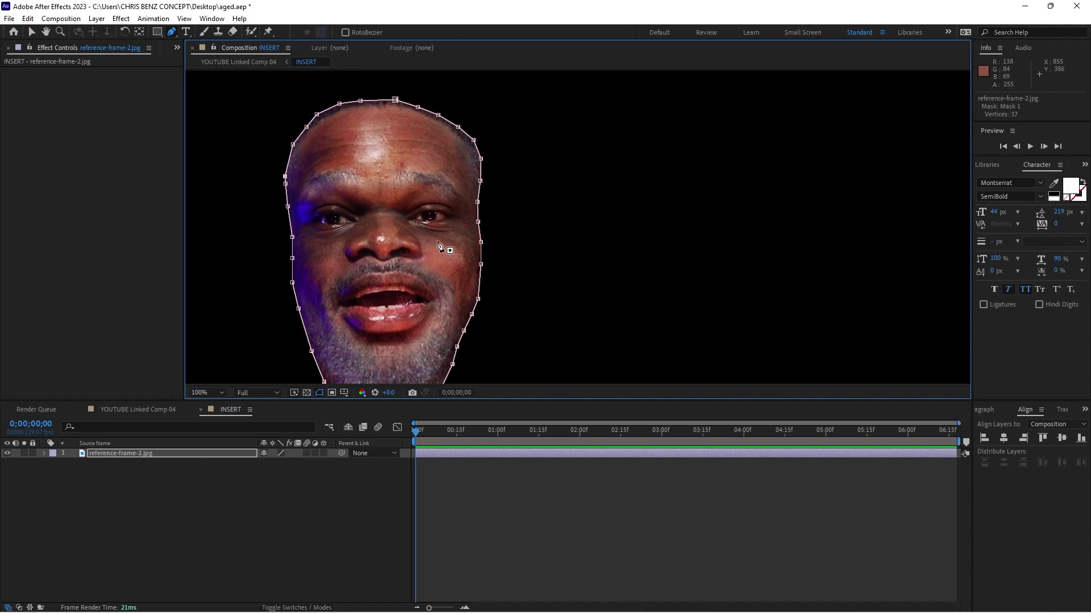
Step: Draw a second closed Pen mask on reference-frame-2.jpg around the eye on the blue-lit side of the face
{"action": "key", "text": "comma"}
{"action": "left_click", "coordinate": [239, 454]}
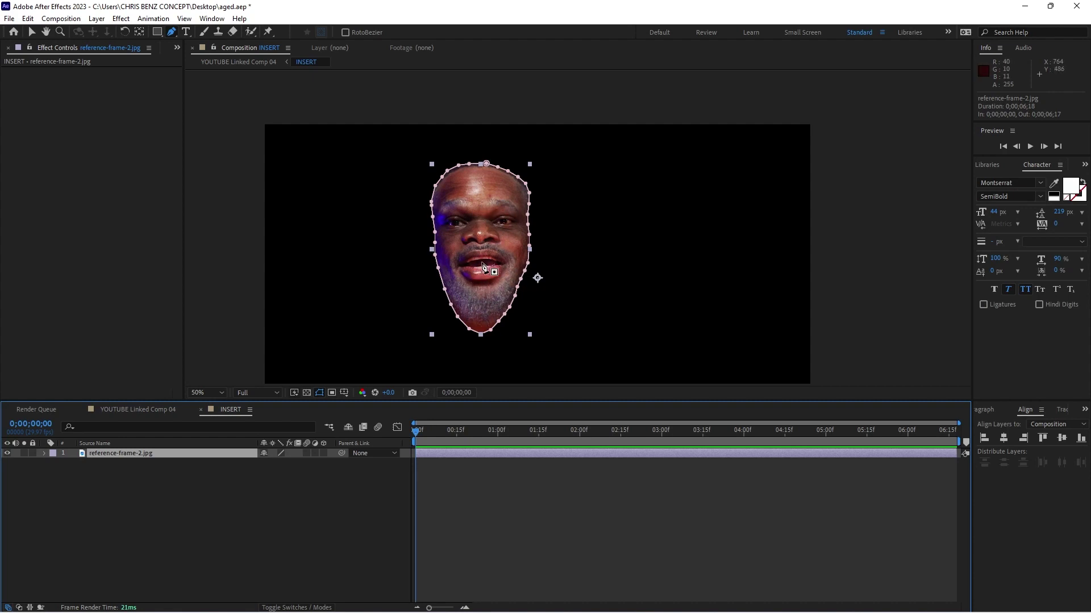
{"action": "scroll", "coordinate": [483, 230], "scroll_direction": "up", "scroll_amount": 4}
{"action": "left_click", "coordinate": [341, 196]}
{"action": "left_click", "coordinate": [356, 189]}
{"action": "left_click", "coordinate": [367, 187]}
{"action": "left_click", "coordinate": [383, 190]}
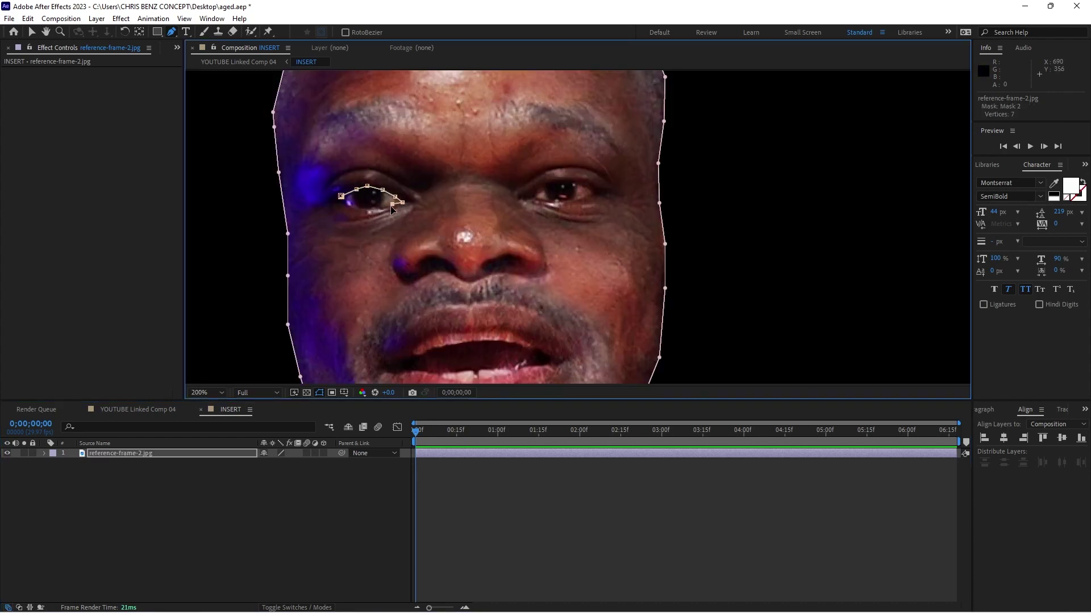
{"action": "left_click", "coordinate": [370, 210]}
{"action": "left_click", "coordinate": [352, 207]}
{"action": "left_click", "coordinate": [341, 196]}
Step: Draw a third closed Pen mask around the other eye
{"action": "left_click", "coordinate": [534, 194]}
{"action": "left_click", "coordinate": [546, 187]}
{"action": "left_click", "coordinate": [591, 191]}
{"action": "left_click", "coordinate": [581, 198]}
{"action": "left_click", "coordinate": [563, 201]}
{"action": "left_click", "coordinate": [547, 200]}
{"action": "left_click", "coordinate": [534, 194]}
Step: Draw a fourth closed Pen mask around the mouth, enclosing both lips
{"action": "scroll", "coordinate": [520, 316], "scroll_direction": "down", "scroll_amount": 3}
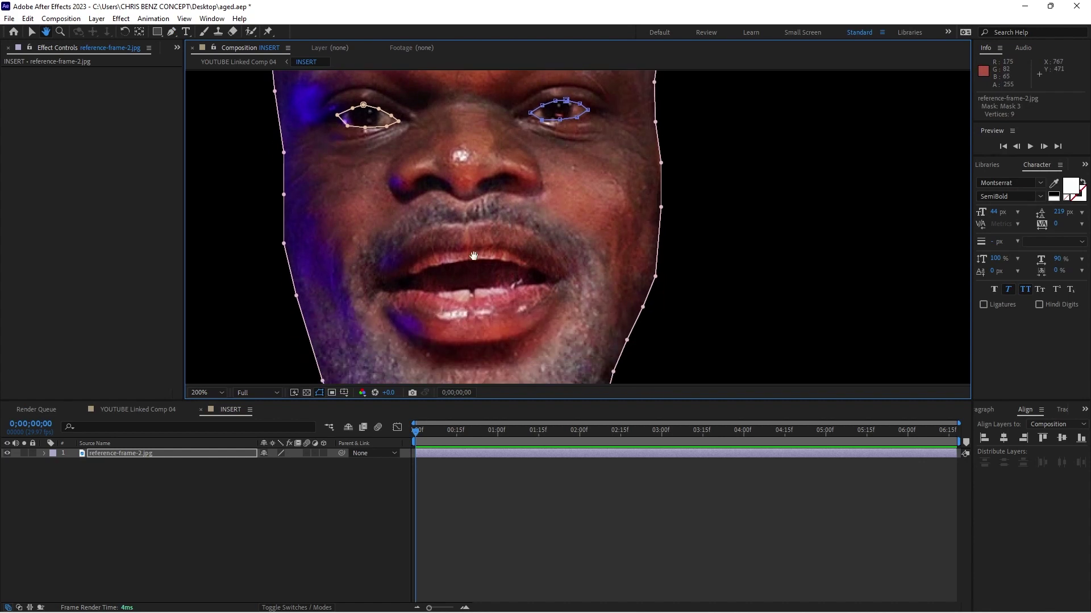
{"action": "left_click", "coordinate": [390, 276]}
{"action": "left_click", "coordinate": [412, 259]}
{"action": "left_click", "coordinate": [427, 244]}
{"action": "left_click", "coordinate": [453, 237]}
{"action": "left_click", "coordinate": [476, 233]}
{"action": "left_click", "coordinate": [494, 239]}
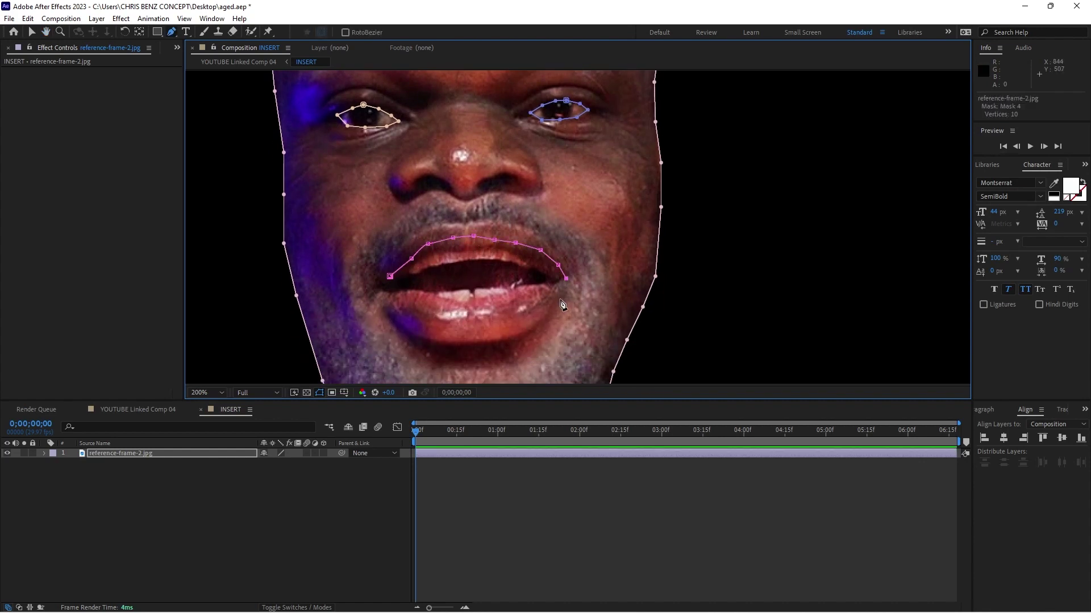
{"action": "left_click", "coordinate": [532, 327]}
{"action": "left_click", "coordinate": [505, 338]}
{"action": "left_click", "coordinate": [459, 340]}
{"action": "left_click", "coordinate": [421, 334]}
{"action": "left_click", "coordinate": [396, 320]}
{"action": "left_click", "coordinate": [380, 303]}
{"action": "left_click", "coordinate": [378, 282]}
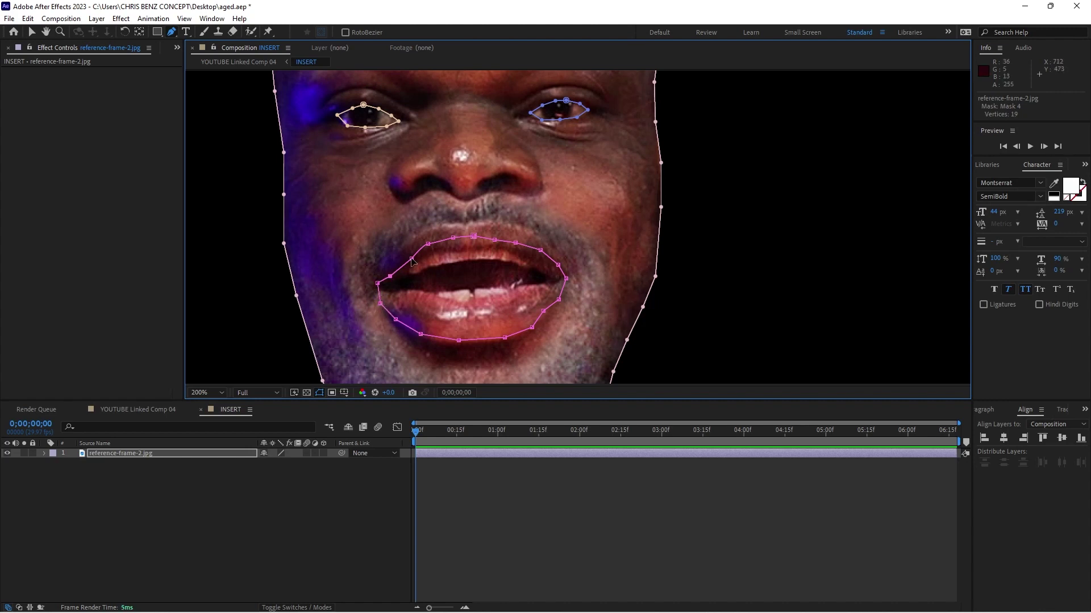
{"action": "left_click", "coordinate": [390, 276]}
Step: Set the mode of Mask 2, Mask 3 and Mask 4 to Subtract so the eyes and mouth are cut out
{"action": "left_click", "coordinate": [180, 449]}
{"action": "key", "text": "m"}
{"action": "key", "text": "m"}
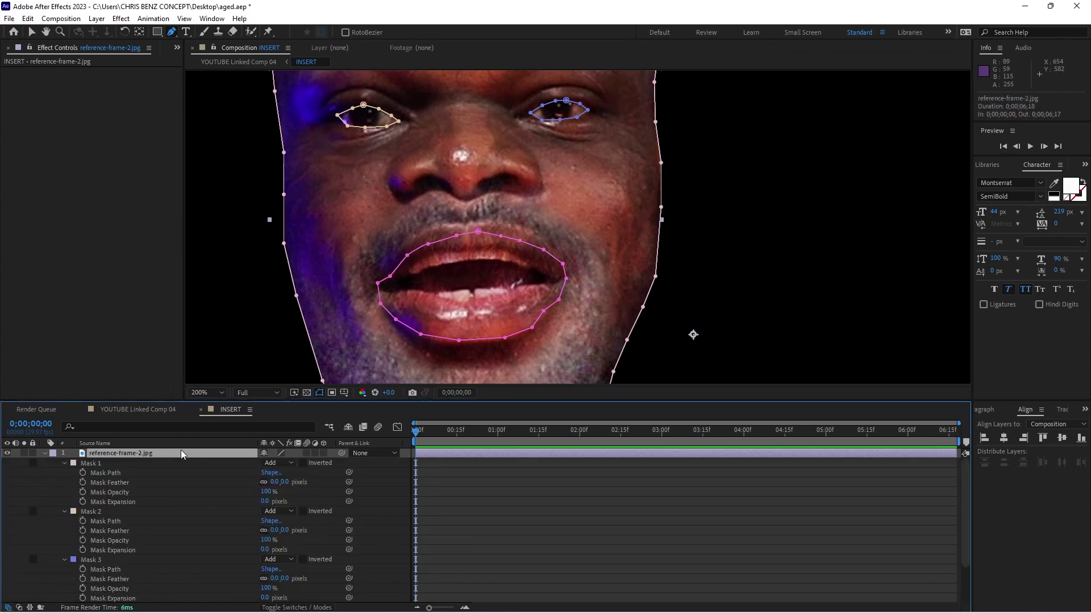
{"action": "left_click", "coordinate": [98, 513]}
{"action": "scroll", "coordinate": [127, 519], "scroll_direction": "down", "scroll_amount": 2}
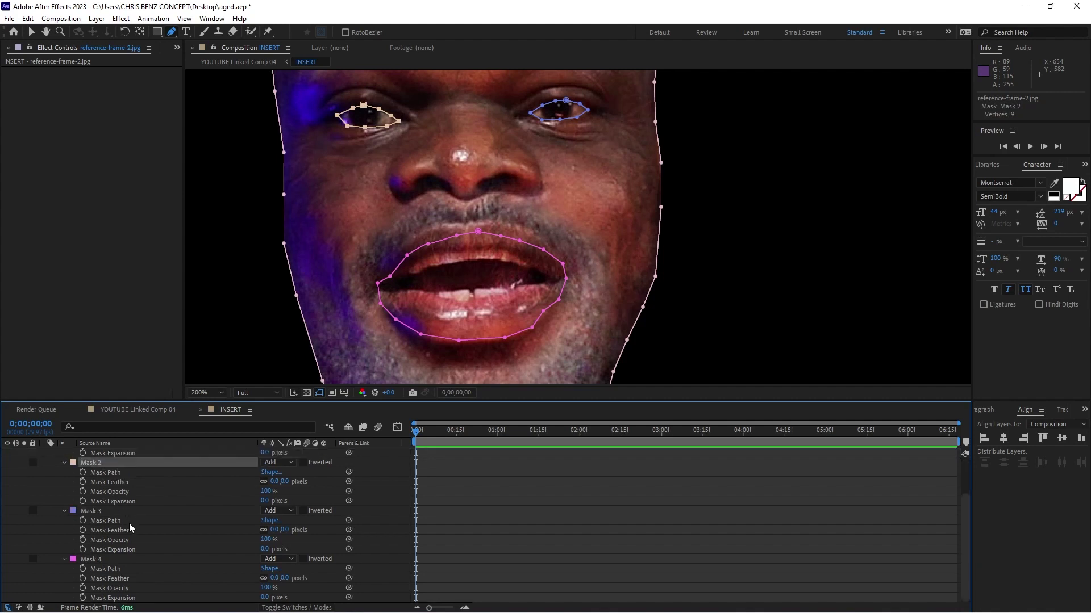
{"action": "left_click", "coordinate": [102, 560], "text": "shift"}
{"action": "left_click", "coordinate": [278, 463]}
{"action": "left_click", "coordinate": [286, 498]}
{"action": "key", "text": "period"}
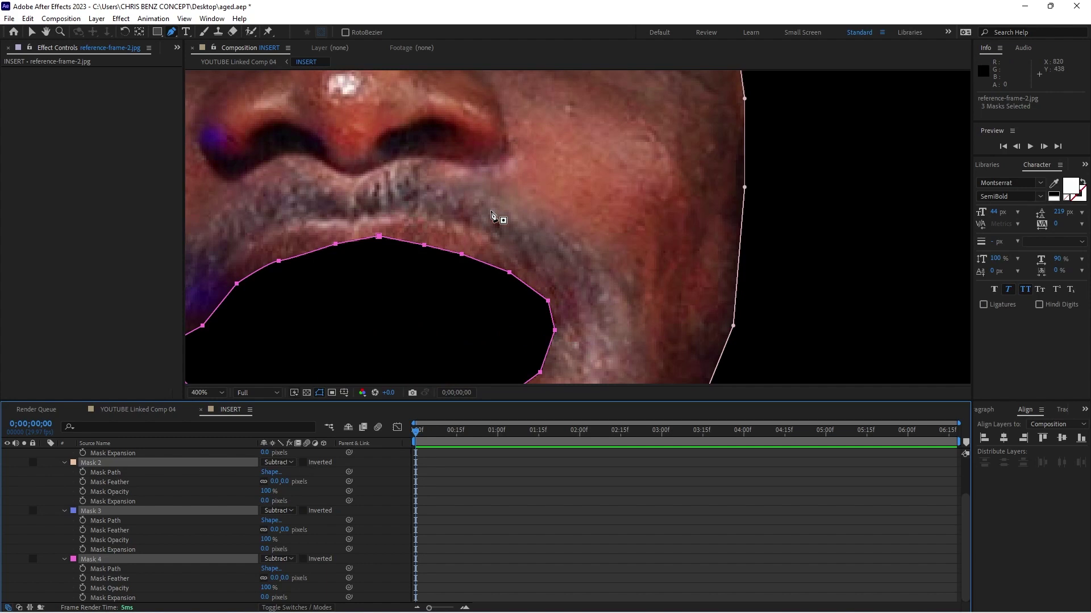
{"action": "key", "text": "slash"}
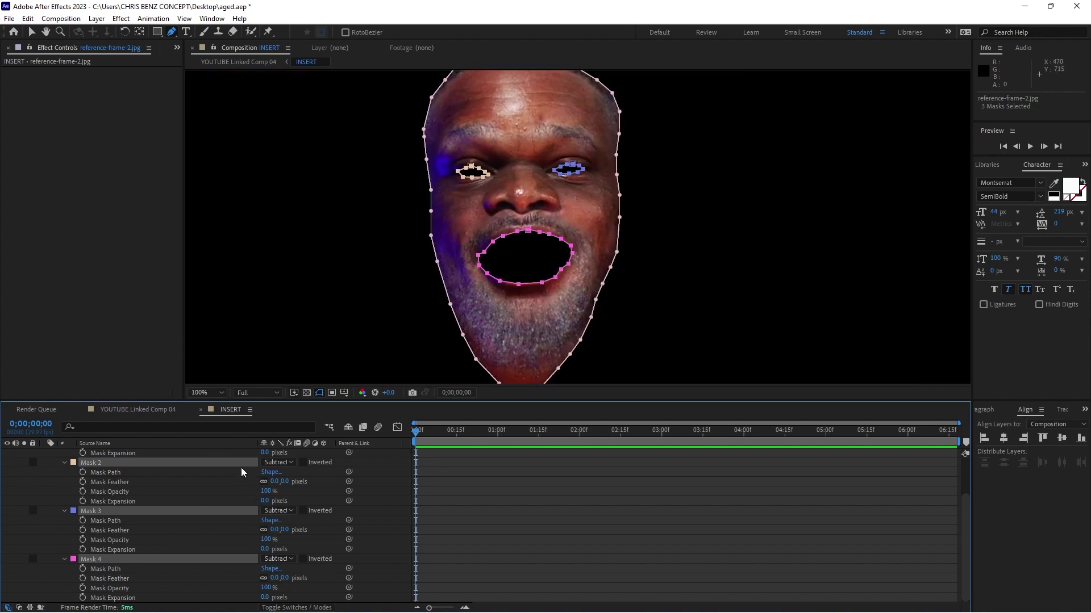
Step: Set the Mask Feather of Mask 2, Mask 3 and Mask 4 to 8 pixels
{"action": "key", "text": "m"}
{"action": "key", "text": "f"}
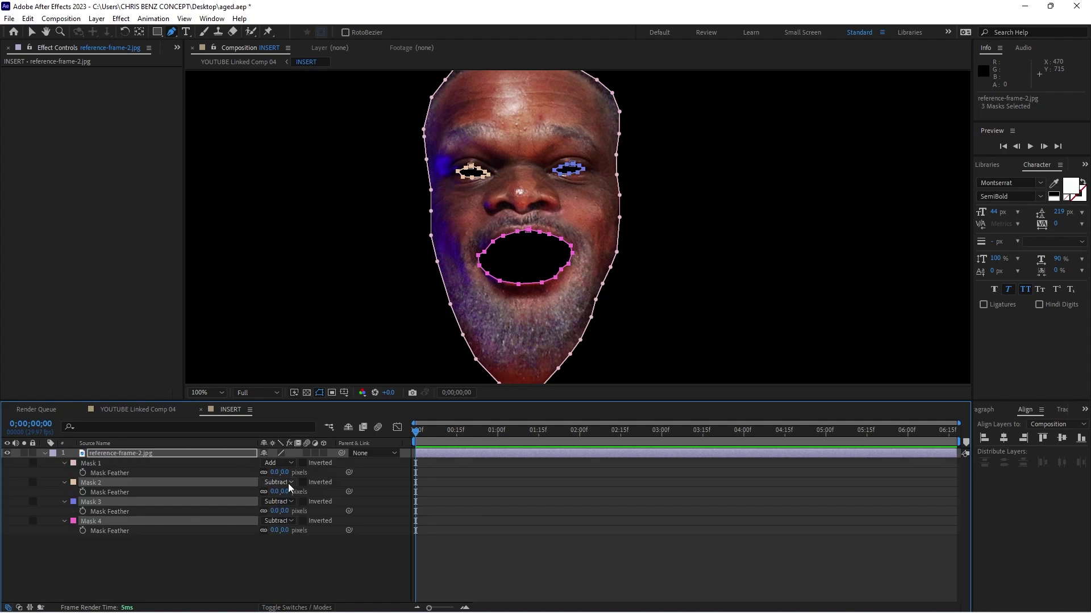
{"action": "left_click_drag", "start_coordinate": [276, 492], "coordinate": [279, 492]}
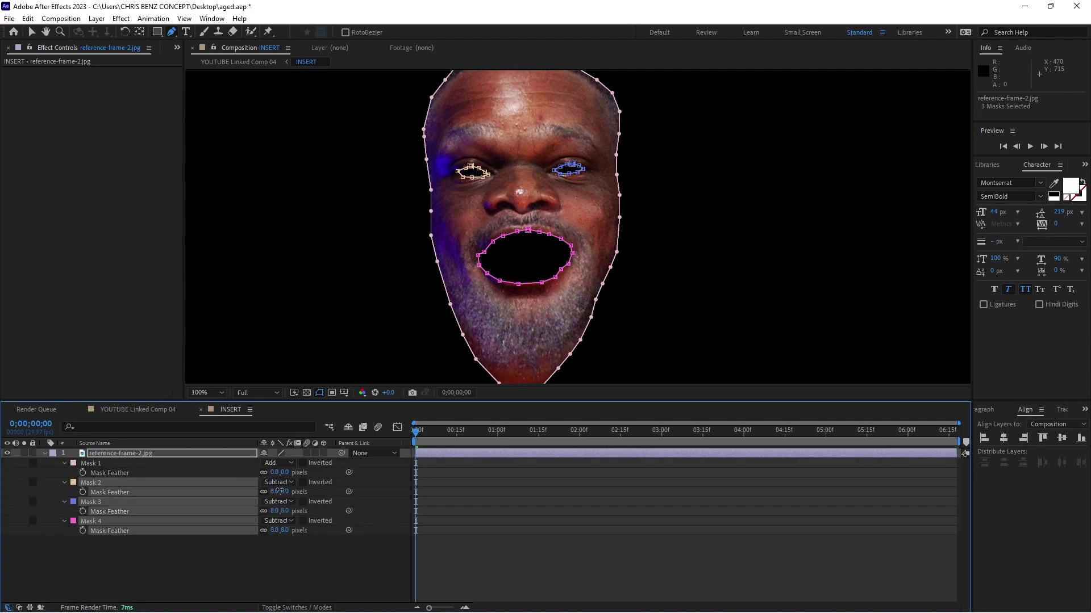
{"action": "left_click", "coordinate": [186, 556]}
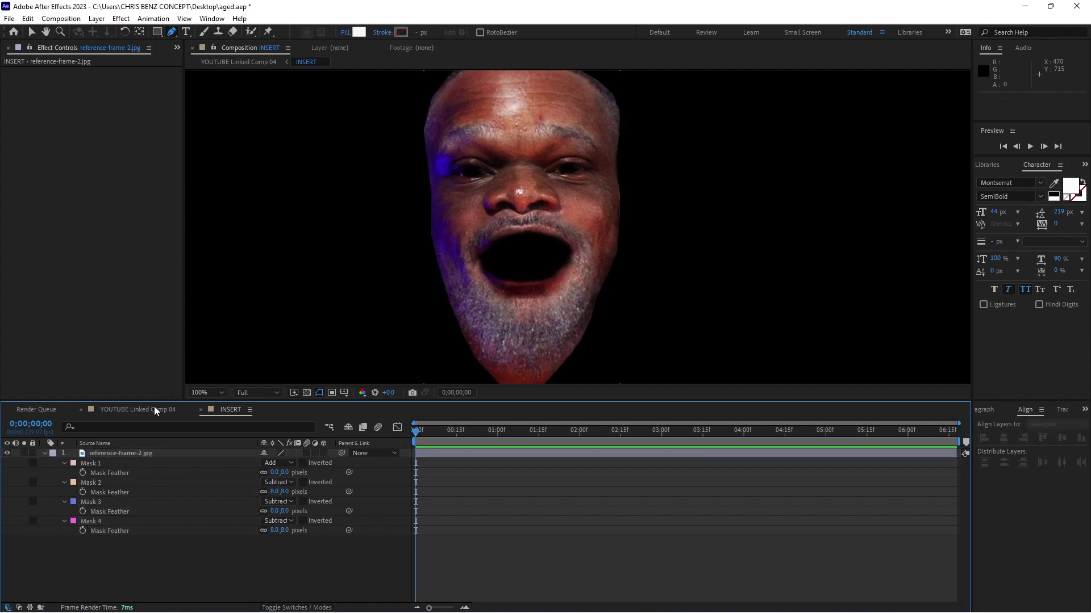
Step: Return to YOUTUBE Linked Comp 04 and preview the aged face over the tracked footage
{"action": "left_click", "coordinate": [147, 409]}
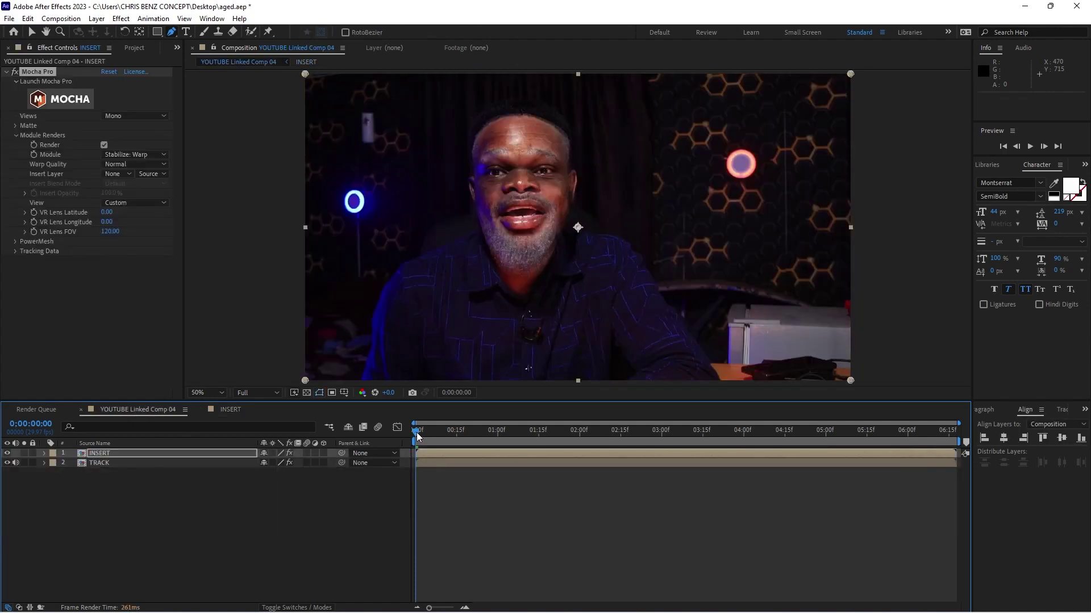
{"action": "mouse_move", "coordinate": [419, 433]}
{"action": "left_mouse_down"}
{"action": "mouse_move", "coordinate": [549, 435]}
{"action": "mouse_move", "coordinate": [422, 432]}
{"action": "left_mouse_up"}
{"action": "left_click", "coordinate": [1030, 146]}
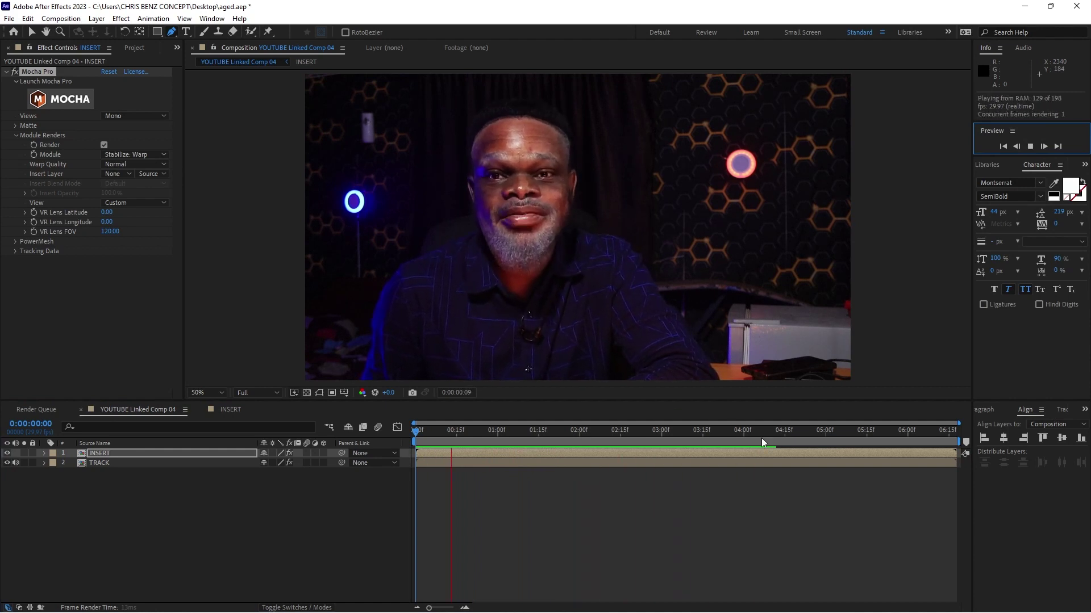
{"action": "left_click", "coordinate": [425, 431]}
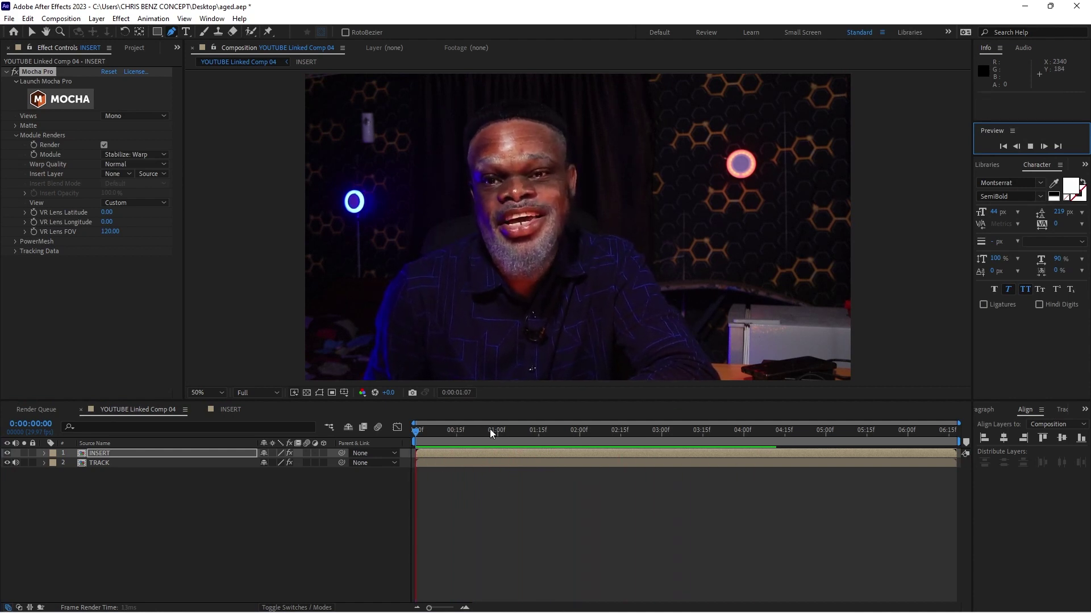
{"action": "left_click", "coordinate": [484, 430]}
{"action": "left_click_drag", "start_coordinate": [483, 430], "coordinate": [615, 426]}
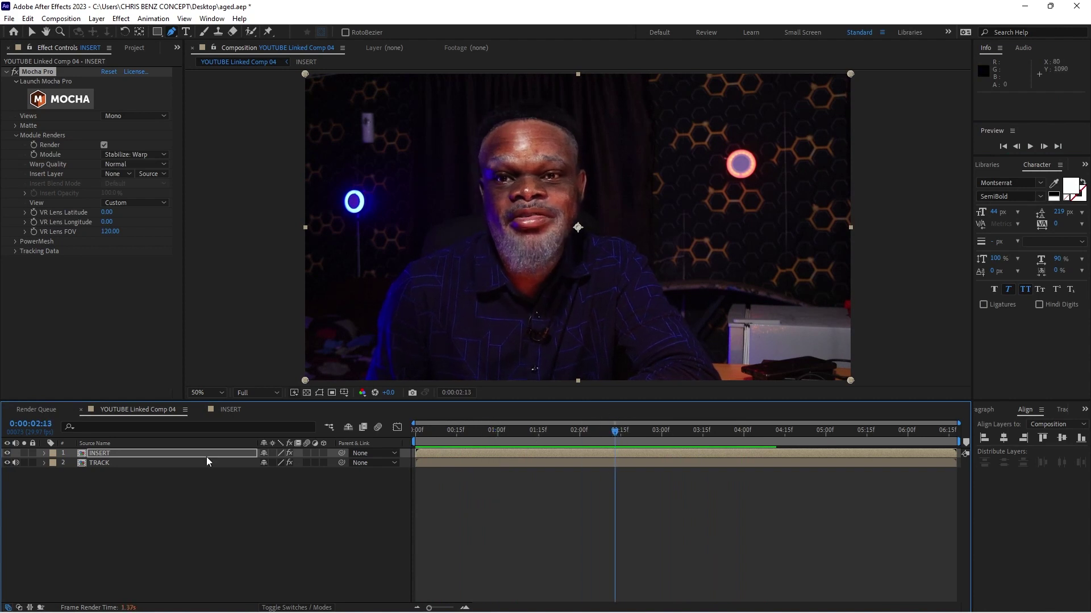
Step: Add a second copy of reference-frame-2.jpg above the masked layer in the INSERT composition and return to the first frame
{"action": "left_click", "coordinate": [231, 410]}
{"action": "left_click", "coordinate": [176, 454]}
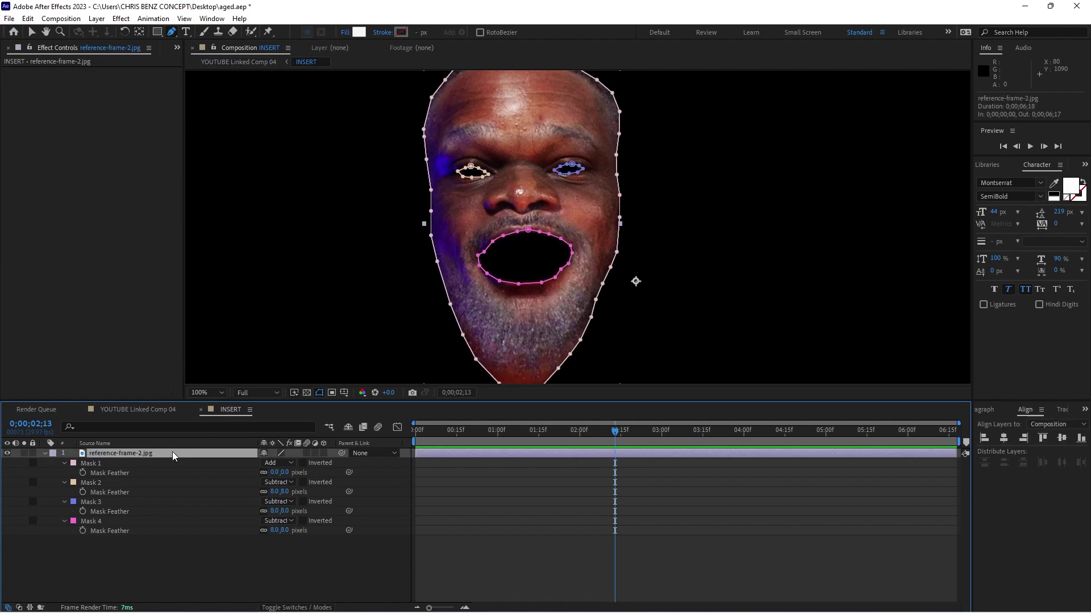
{"action": "left_click", "coordinate": [44, 453]}
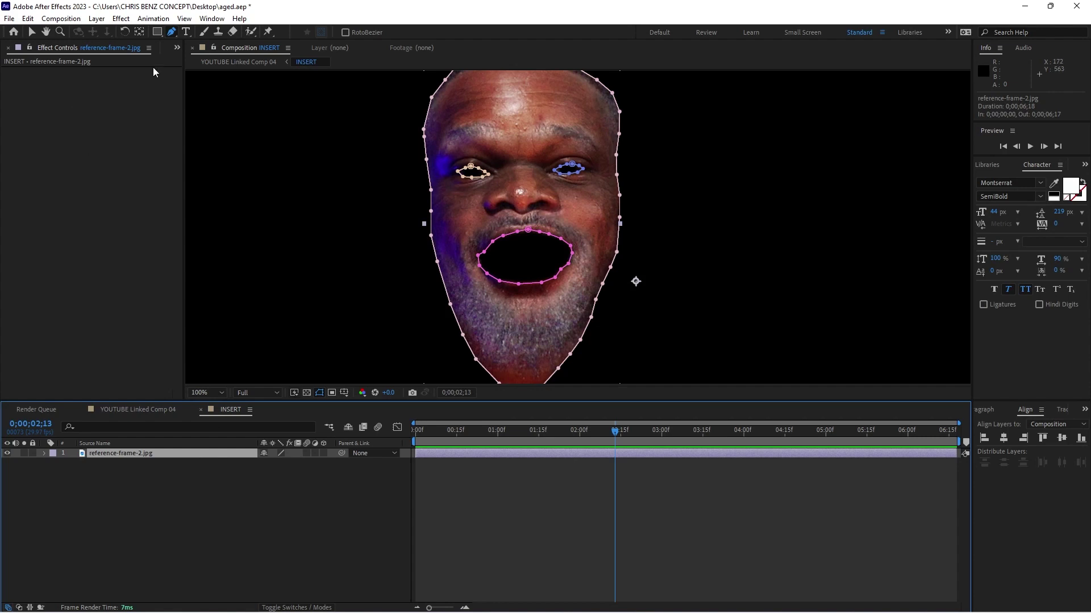
{"action": "left_click", "coordinate": [175, 53]}
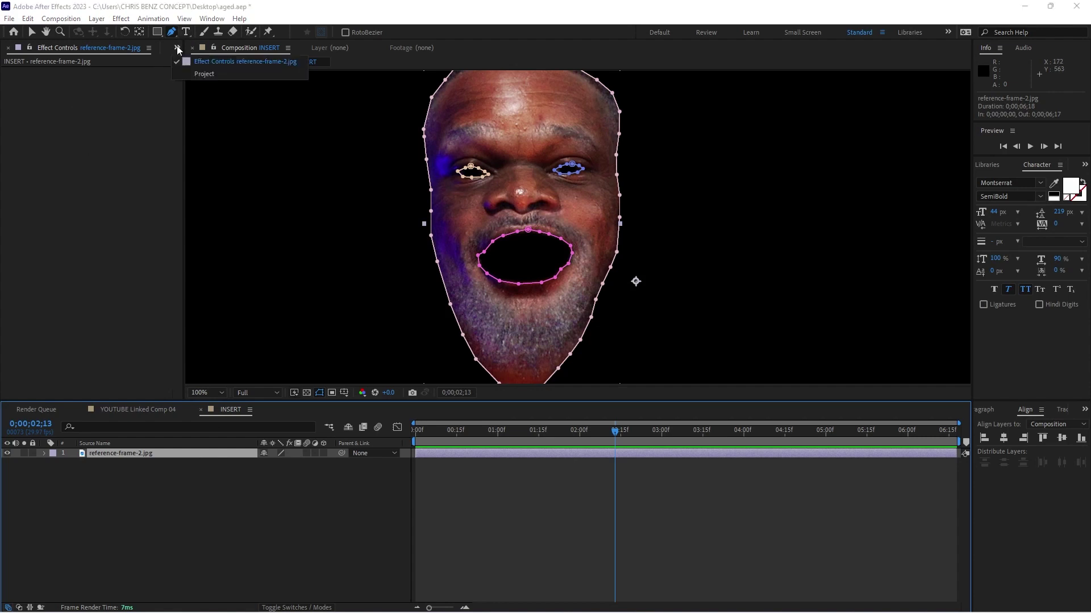
{"action": "left_click", "coordinate": [195, 77]}
{"action": "left_click", "coordinate": [60, 173]}
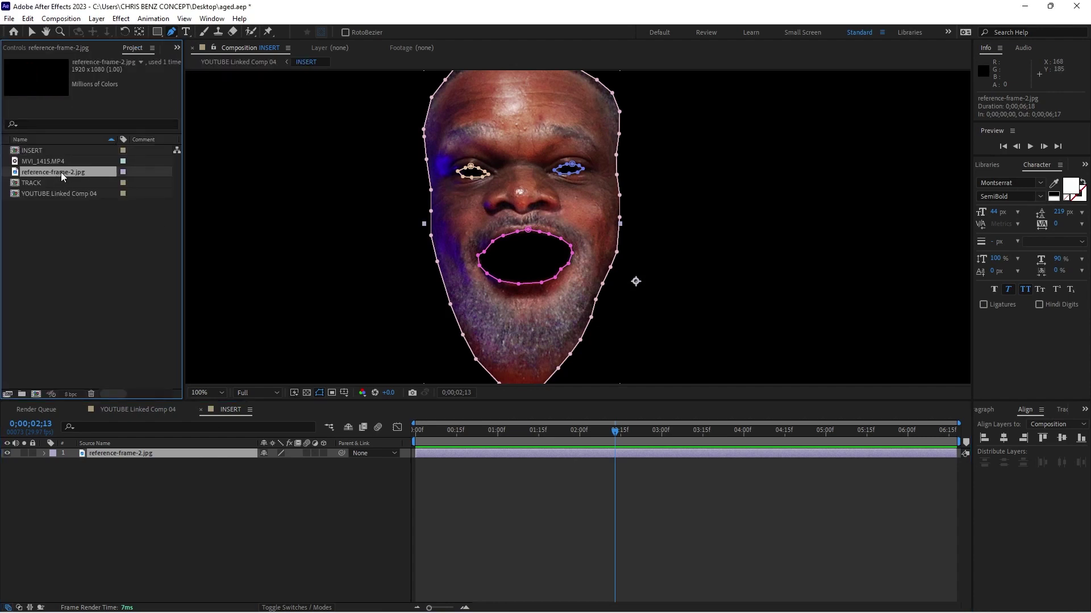
{"action": "left_click_drag", "start_coordinate": [70, 172], "coordinate": [176, 451]}
{"action": "scroll", "coordinate": [568, 181], "scroll_direction": "down", "scroll_amount": 2}
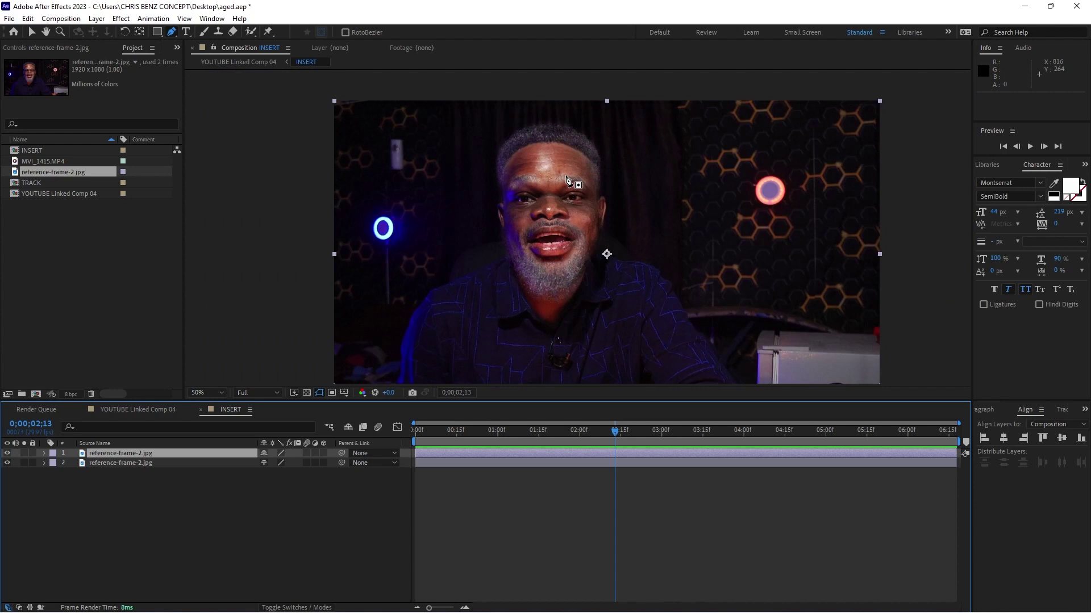
{"action": "left_click_drag", "start_coordinate": [427, 430], "coordinate": [415, 430]}
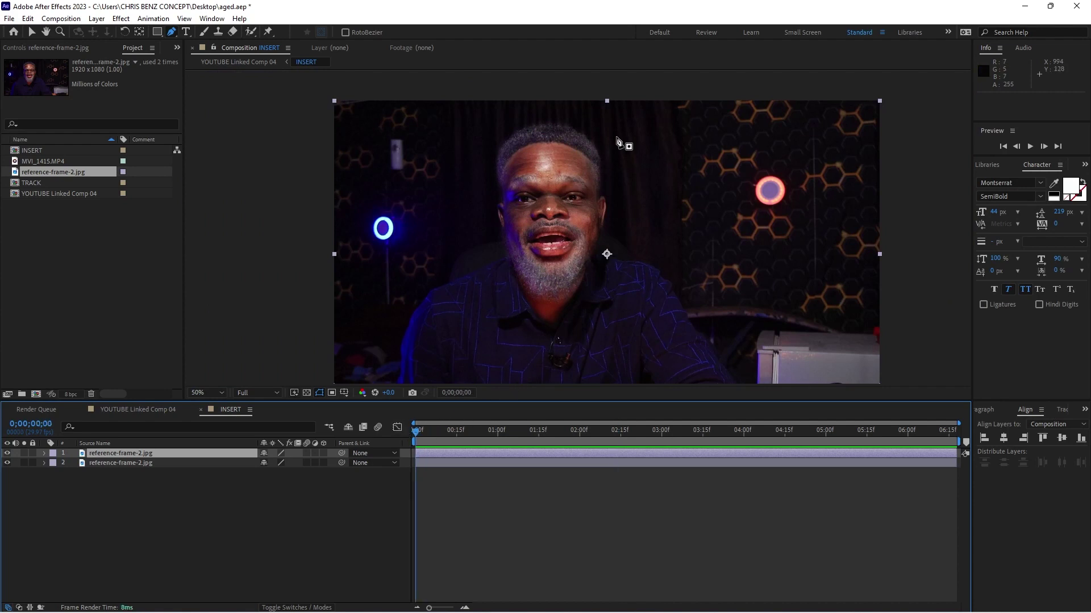
{"action": "scroll", "coordinate": [550, 105], "scroll_direction": "up", "scroll_amount": 2}
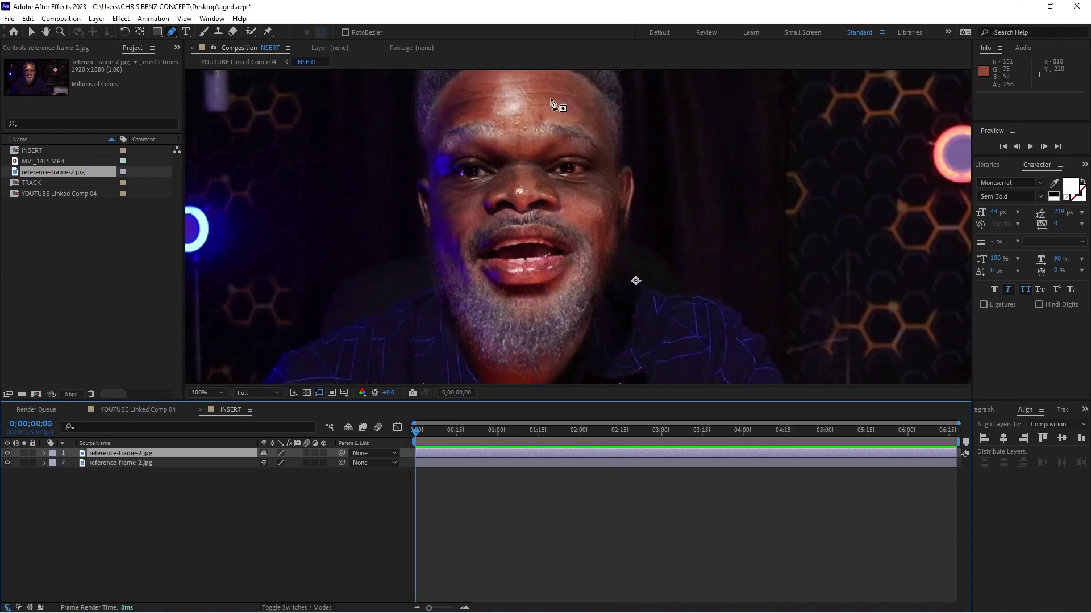
Step: Draw a closed mask around the hair on the upper reference-frame-2.jpg layer, following the hairline and the outer edge of the head
{"action": "scroll", "coordinate": [431, 228], "scroll_direction": "up", "scroll_amount": 2}
{"action": "left_click", "coordinate": [421, 255]}
{"action": "left_click", "coordinate": [424, 227]}
{"action": "left_click", "coordinate": [435, 203]}
{"action": "left_click", "coordinate": [457, 183]}
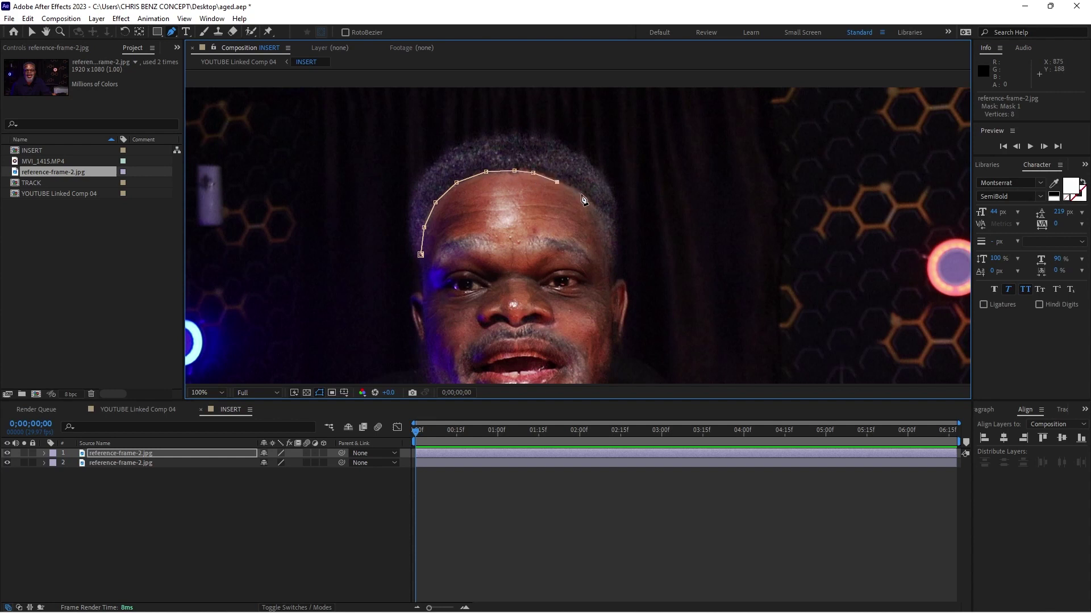
{"action": "left_click", "coordinate": [598, 228]}
{"action": "left_click", "coordinate": [608, 251]}
{"action": "left_click", "coordinate": [615, 230]}
{"action": "left_click", "coordinate": [614, 203]}
{"action": "left_click", "coordinate": [606, 182]}
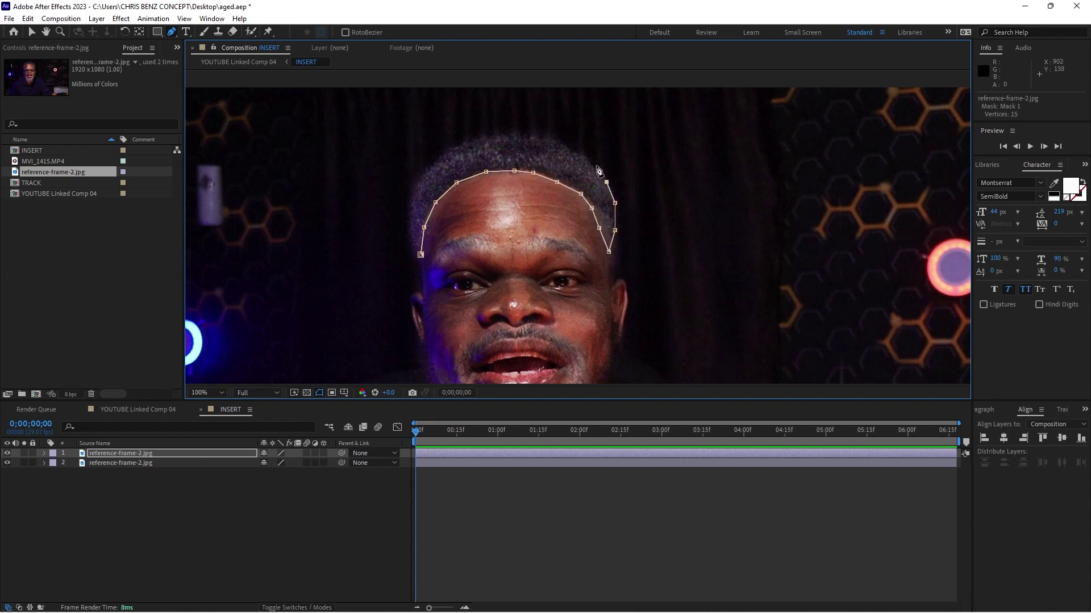
{"action": "left_click", "coordinate": [538, 134]}
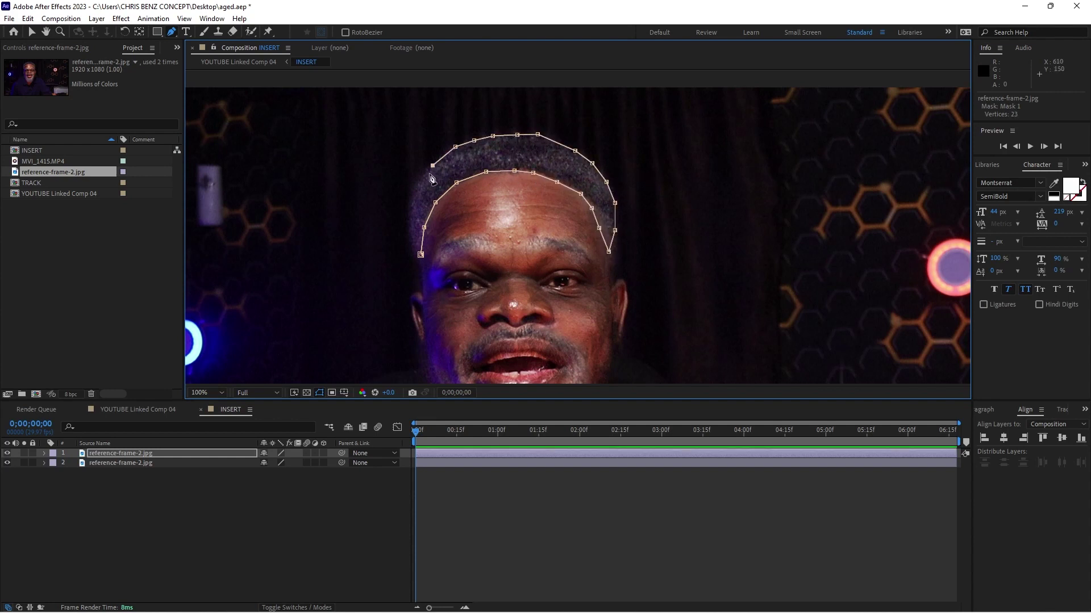
{"action": "left_click", "coordinate": [412, 231]}
{"action": "left_click", "coordinate": [420, 254]}
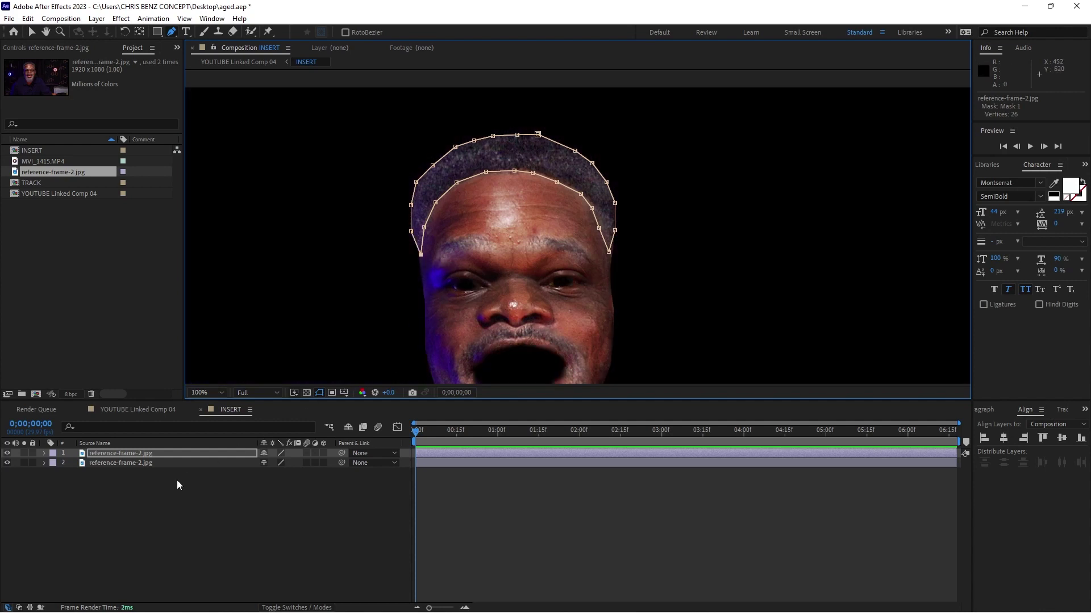
Step: Set the Mask Feather of the hair mask on the upper layer to 13 pixels
{"action": "left_click", "coordinate": [176, 454]}
{"action": "key", "text": "m"}
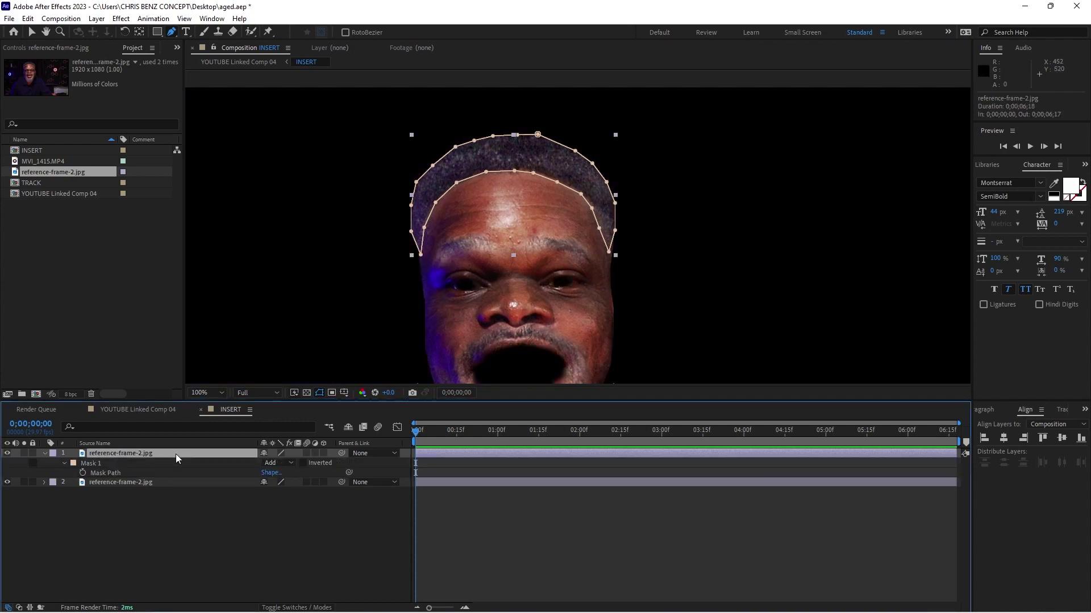
{"action": "key", "text": "f"}
{"action": "left_click_drag", "start_coordinate": [275, 474], "coordinate": [281, 473]}
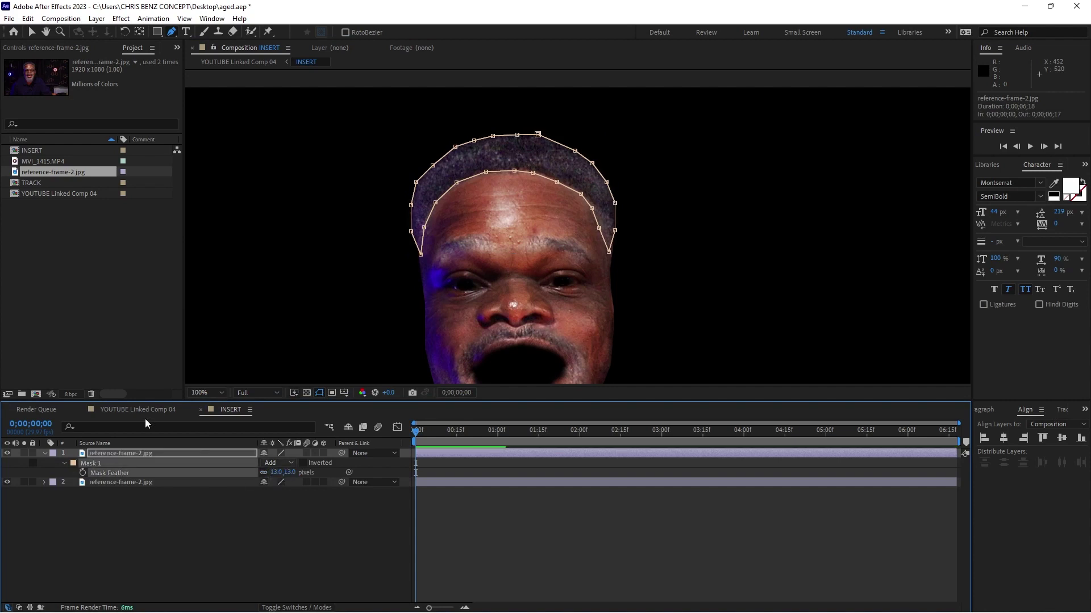
Step: Return to YOUTUBE Linked Comp 04 and check how the masked hair sits on the tracked footage, stopping at 0:00:03:25
{"action": "left_click", "coordinate": [131, 410]}
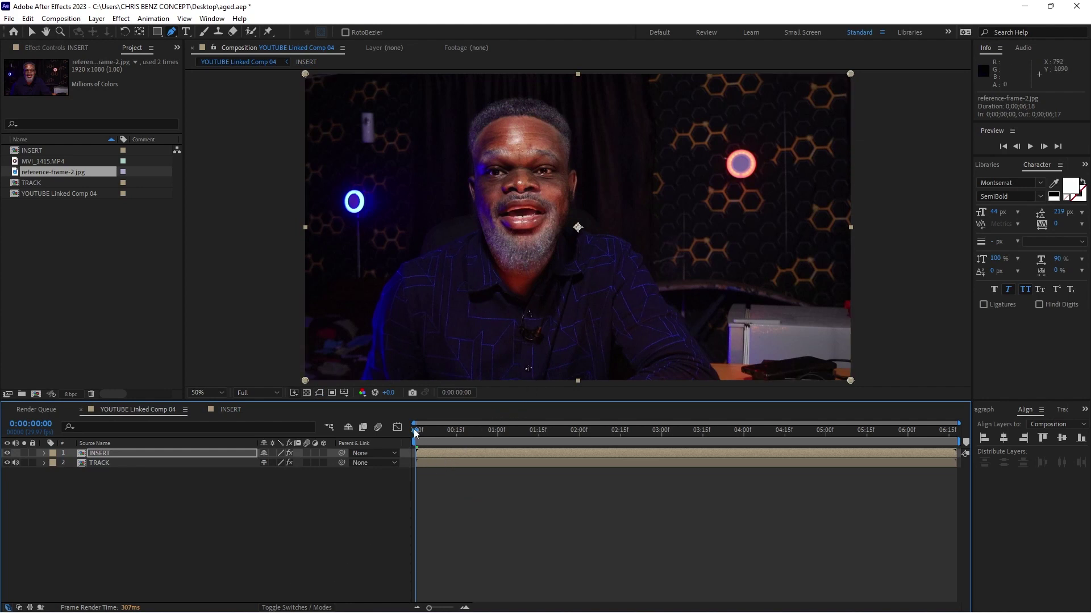
{"action": "left_click", "coordinate": [1031, 146]}
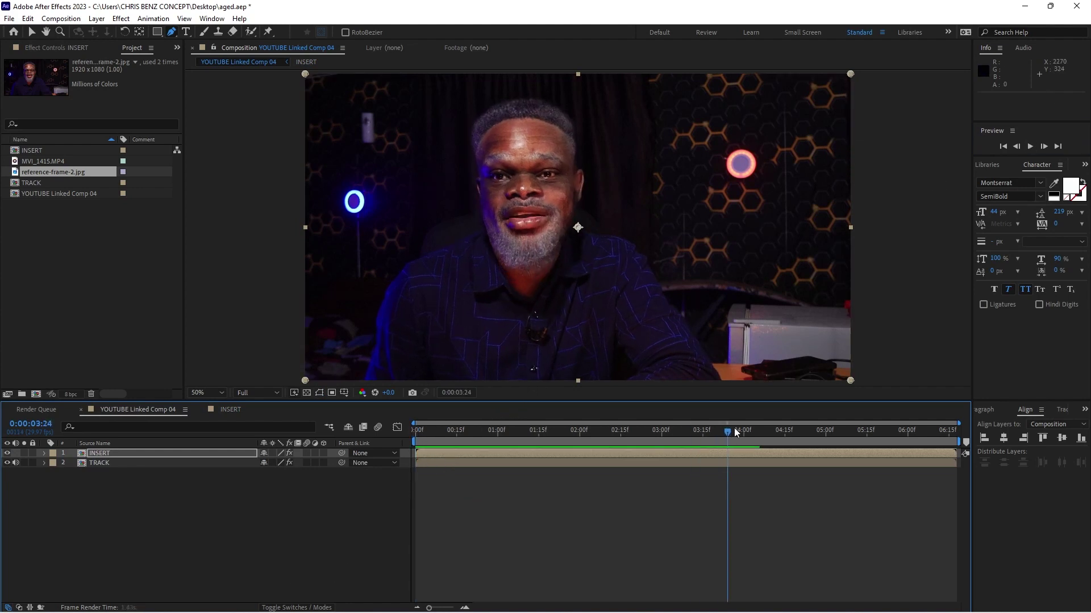
{"action": "left_click_drag", "start_coordinate": [727, 431], "coordinate": [730, 431]}
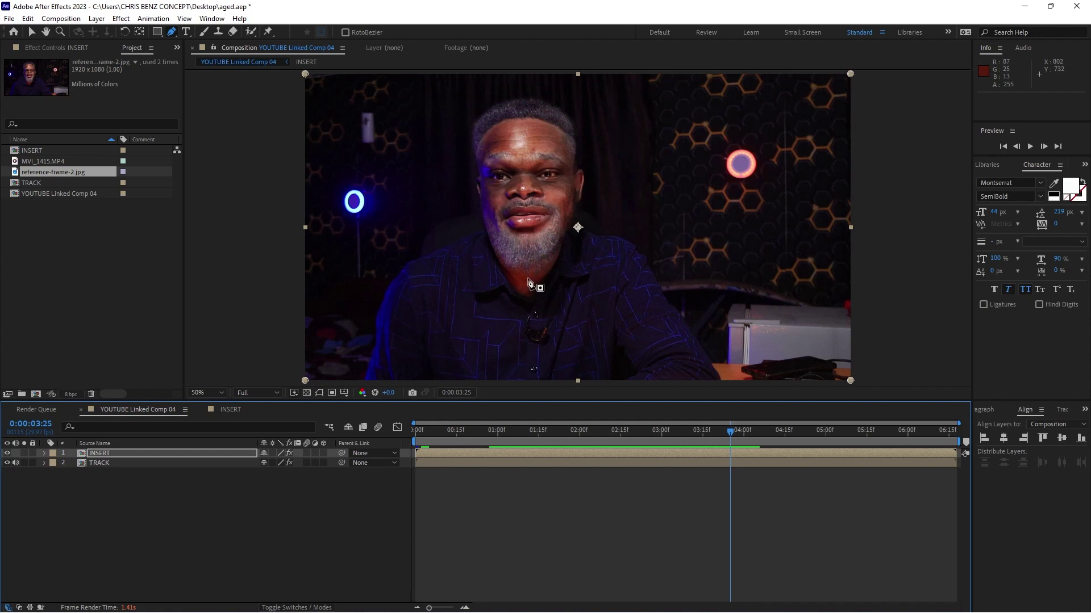
Step: In INSERT, use the Mask Feather tool on the lower layer's face mask to add an outer feather point on the jaw, radius about 9.6
{"action": "left_click", "coordinate": [231, 410]}
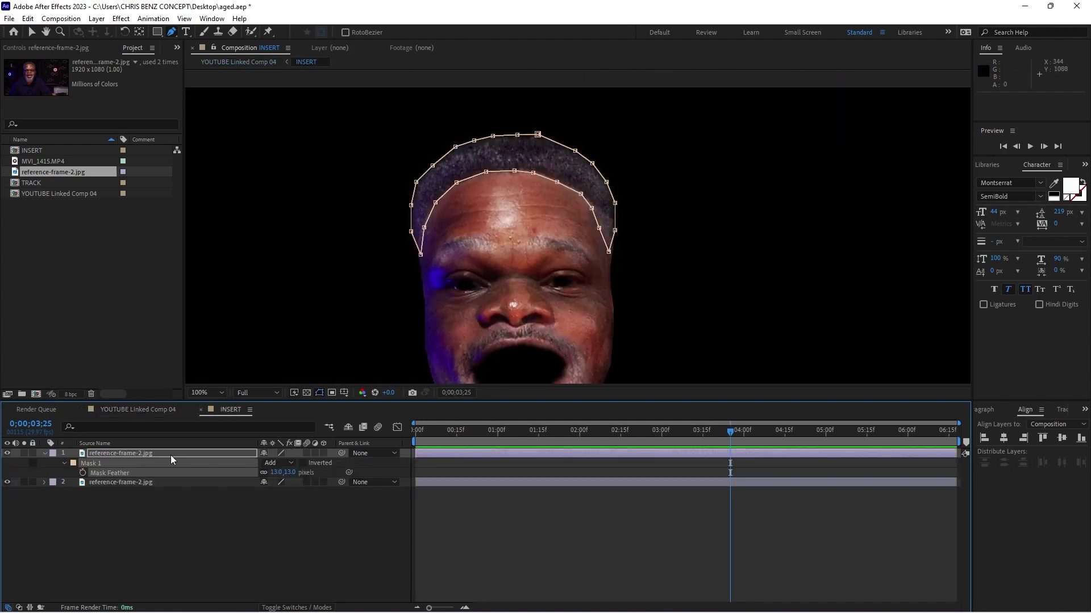
{"action": "scroll", "coordinate": [540, 273], "scroll_direction": "down", "scroll_amount": 2}
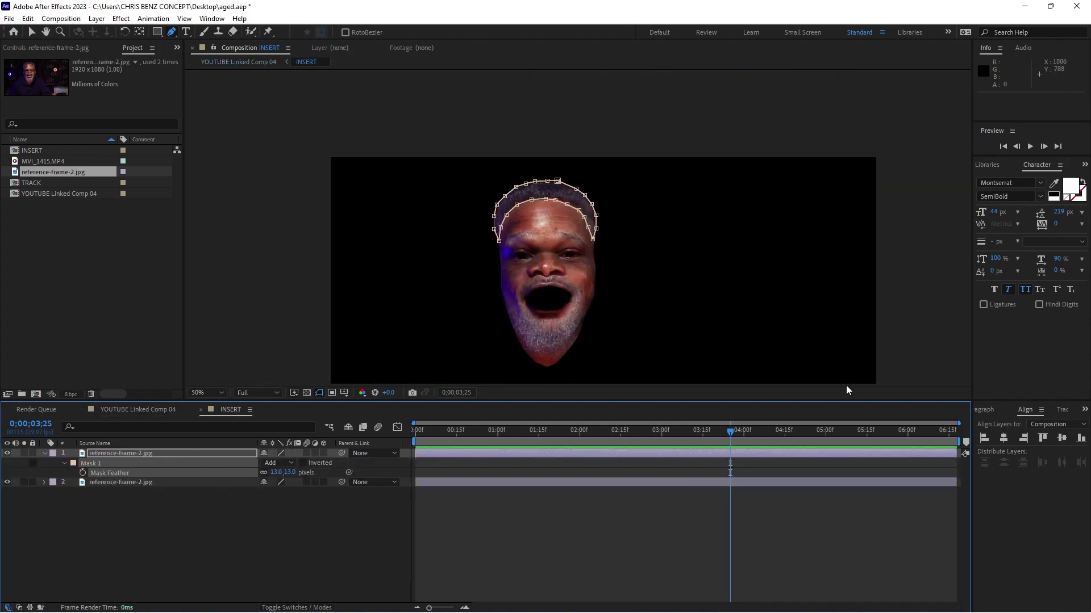
{"action": "left_click", "coordinate": [191, 486]}
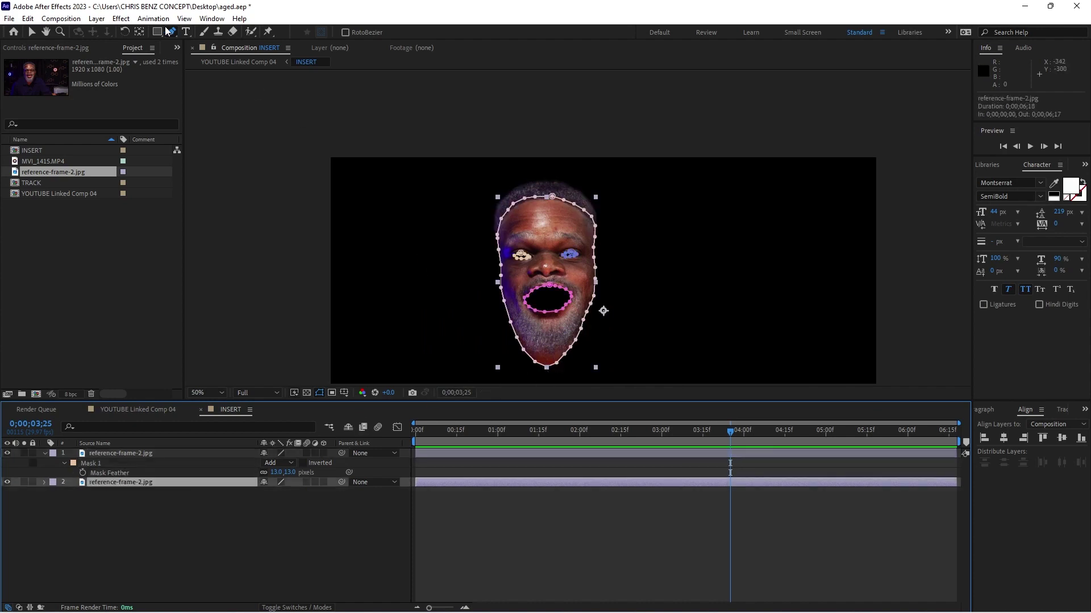
{"action": "left_click_drag", "start_coordinate": [176, 39], "coordinate": [214, 72]}
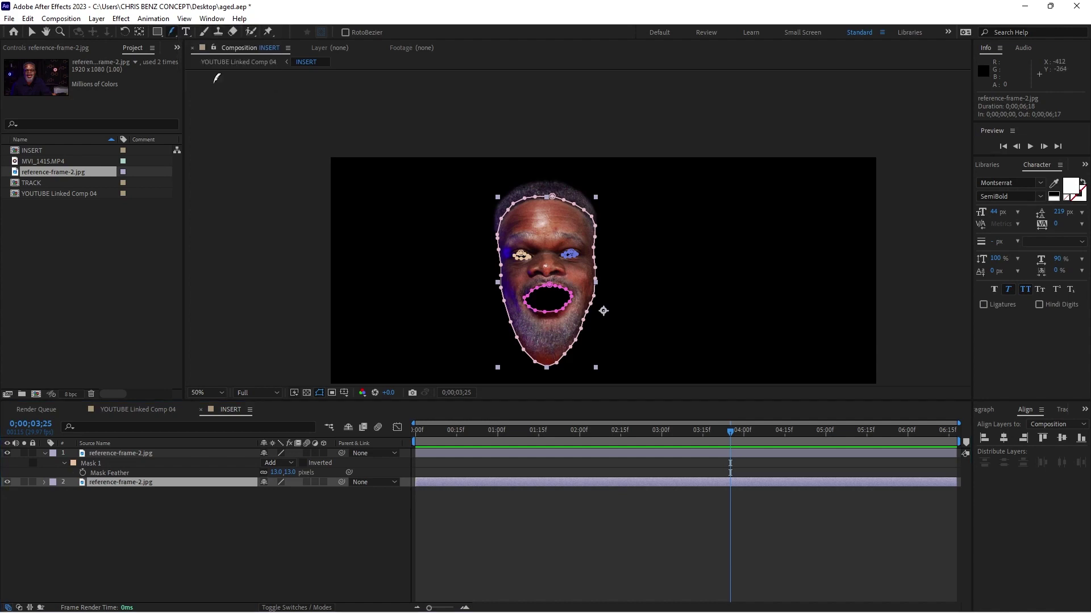
{"action": "scroll", "coordinate": [577, 238], "scroll_direction": "up", "scroll_amount": 4}
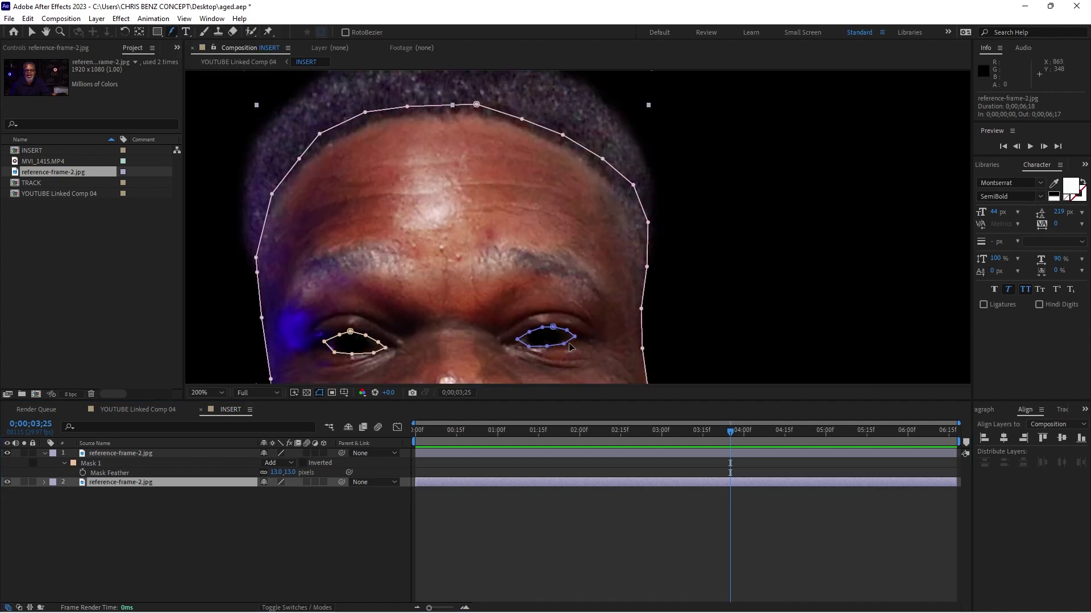
{"action": "scroll", "coordinate": [559, 331], "scroll_direction": "down", "scroll_amount": 6}
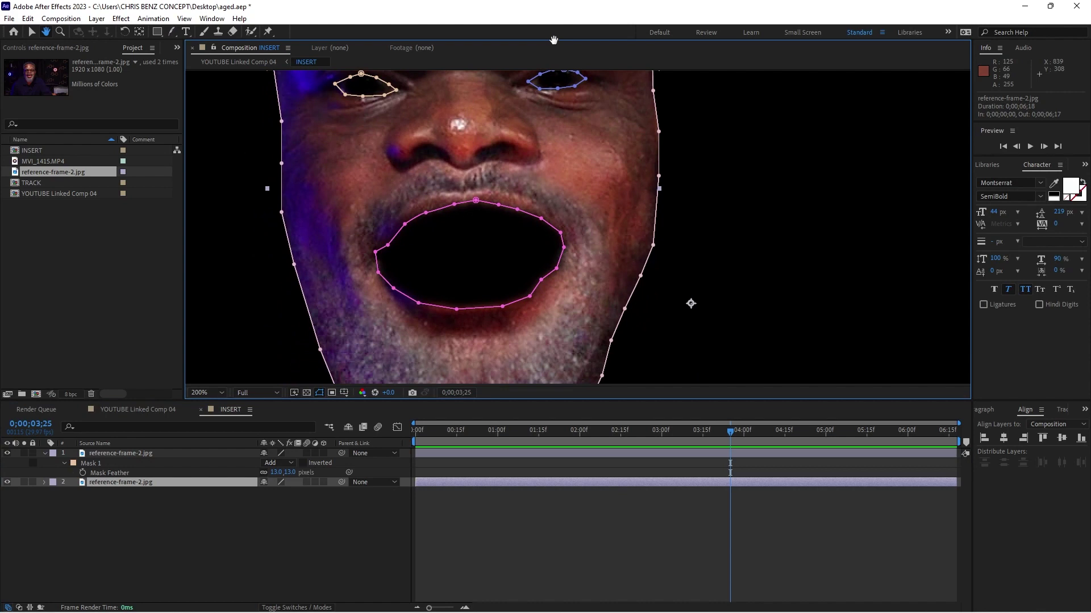
{"action": "left_click_drag", "start_coordinate": [515, 239], "coordinate": [528, 108]}
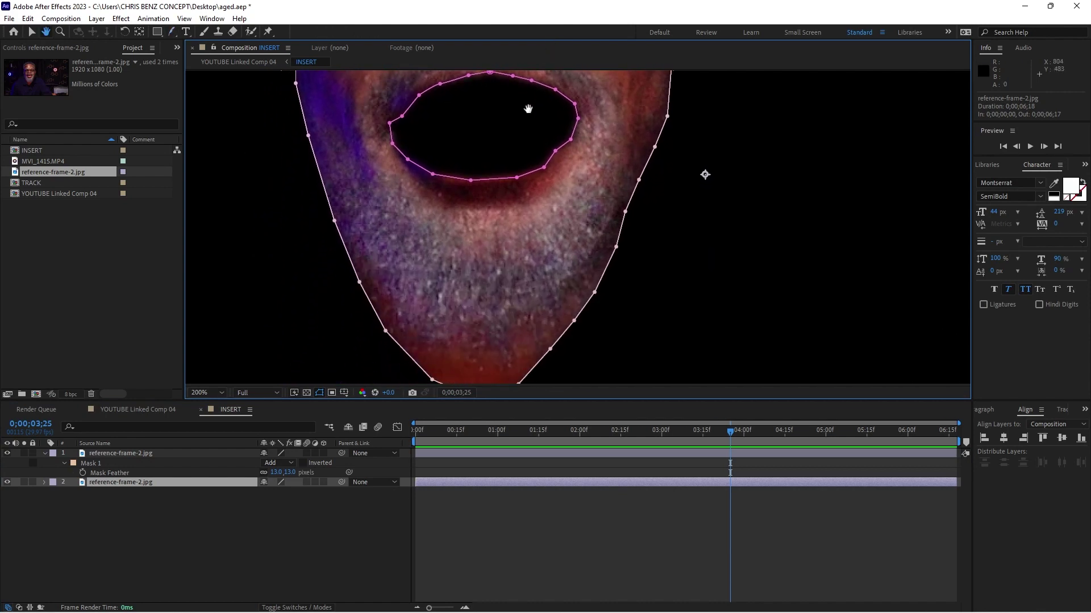
{"action": "scroll", "coordinate": [530, 243], "scroll_direction": "down", "scroll_amount": 1}
{"action": "key", "text": "g"}
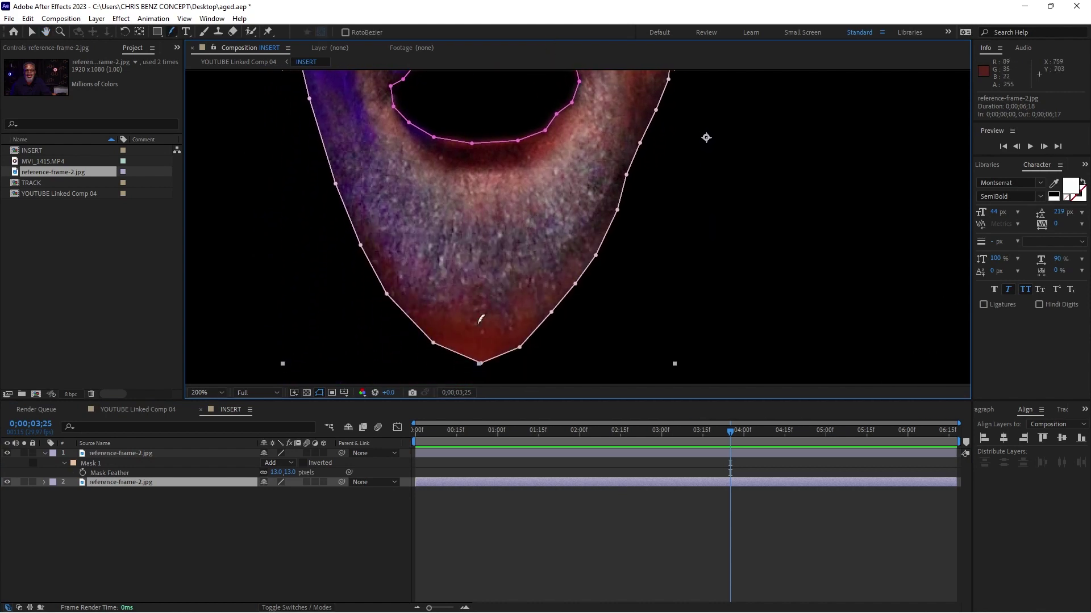
{"action": "left_click", "coordinate": [388, 295]}
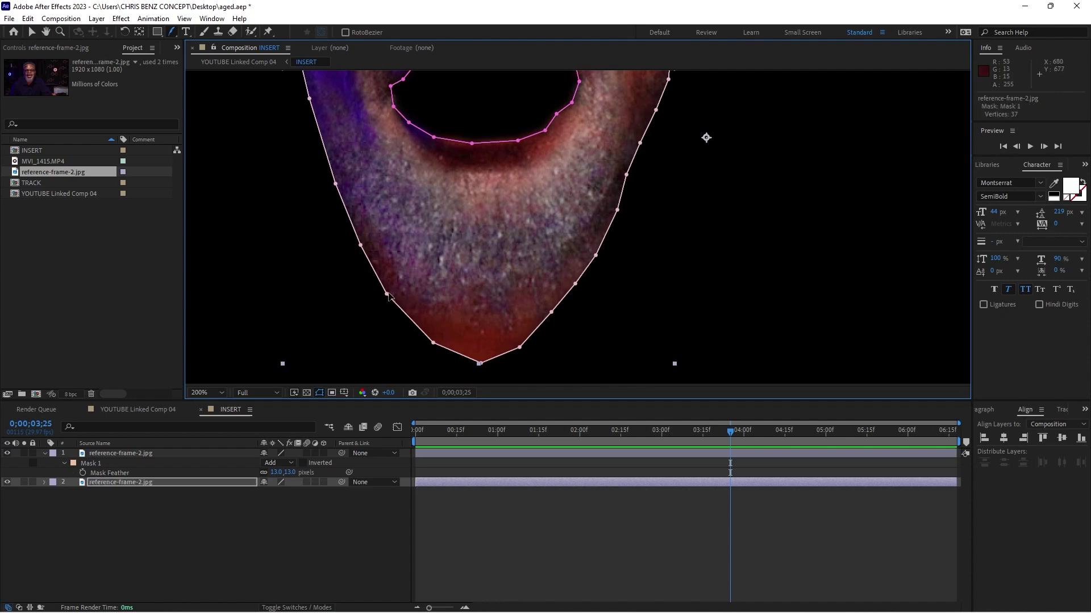
{"action": "key", "text": "shift+g"}
{"action": "mouse_move", "coordinate": [388, 294]}
{"action": "left_mouse_down"}
{"action": "mouse_move", "coordinate": [378, 305]}
{"action": "mouse_move", "coordinate": [389, 312]}
{"action": "left_mouse_up"}
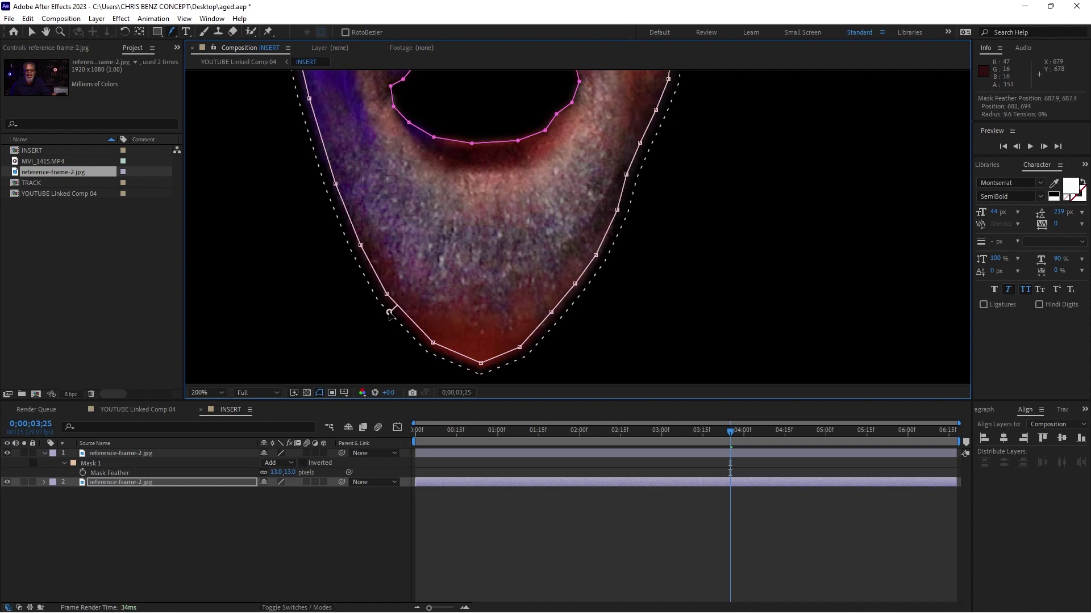
Step: Add a feather point at the chin tip, adjust its spread to just below the chin, and add another on the opposite jaw, radius about 15
{"action": "left_click", "coordinate": [481, 376]}
{"action": "left_click_drag", "start_coordinate": [488, 429], "coordinate": [486, 433]}
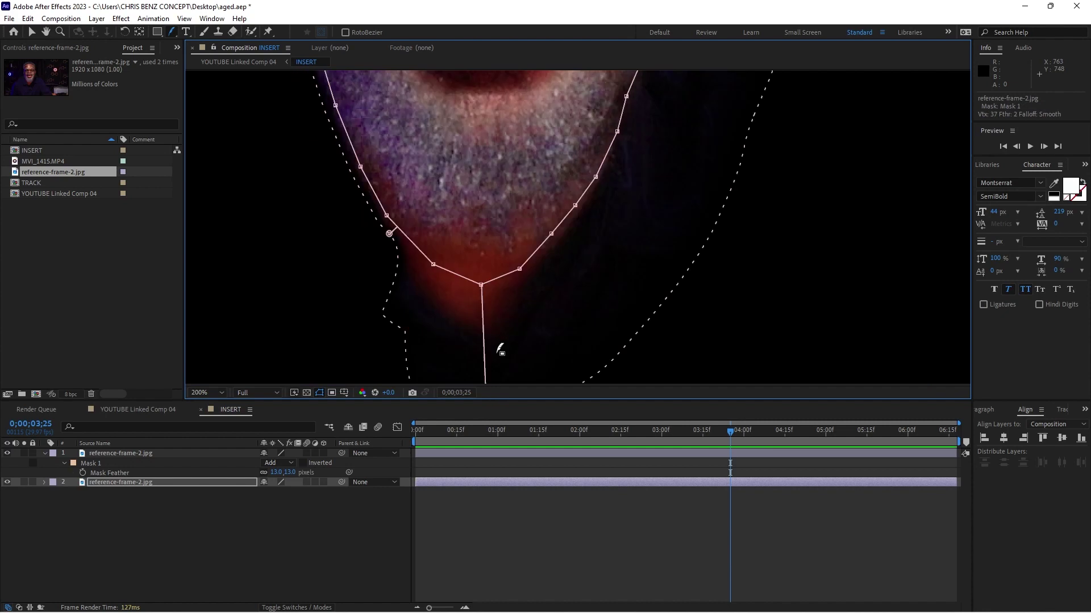
{"action": "key", "text": "comma"}
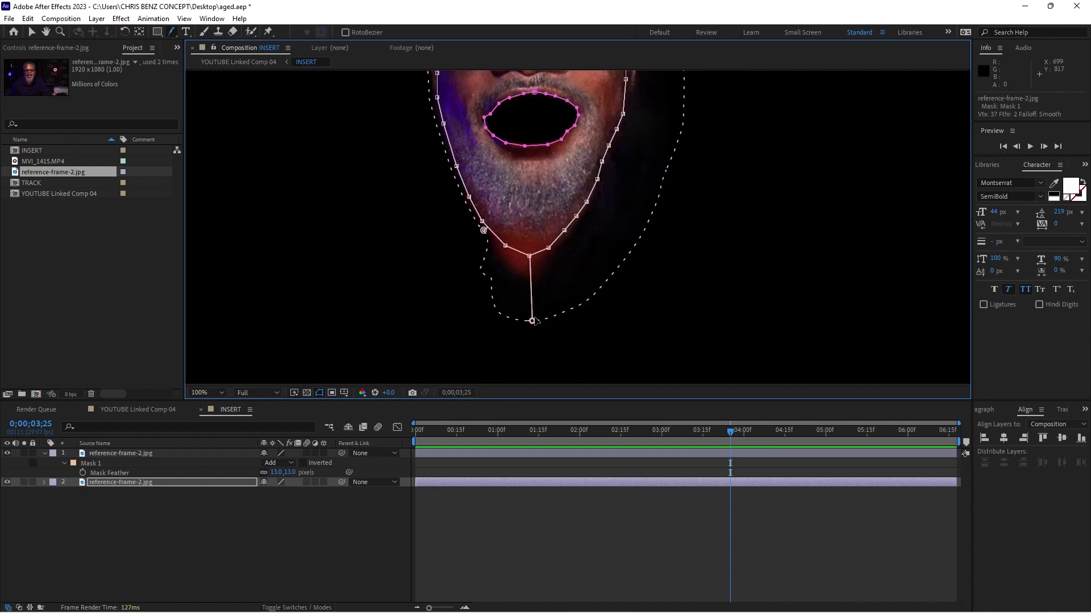
{"action": "left_click_drag", "start_coordinate": [532, 321], "coordinate": [533, 267]}
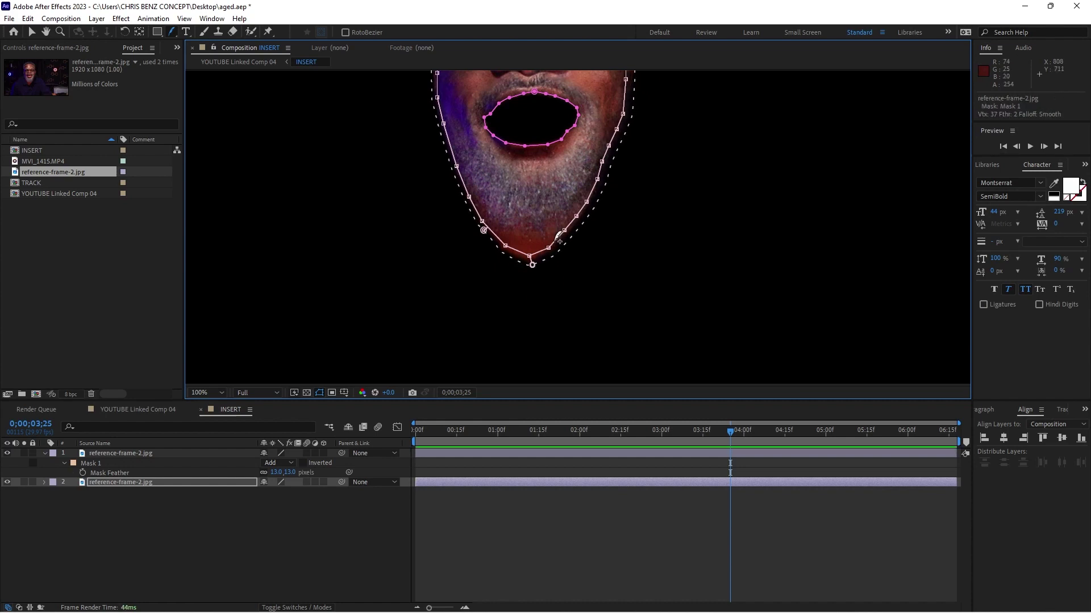
{"action": "left_click_drag", "start_coordinate": [560, 241], "coordinate": [564, 249]}
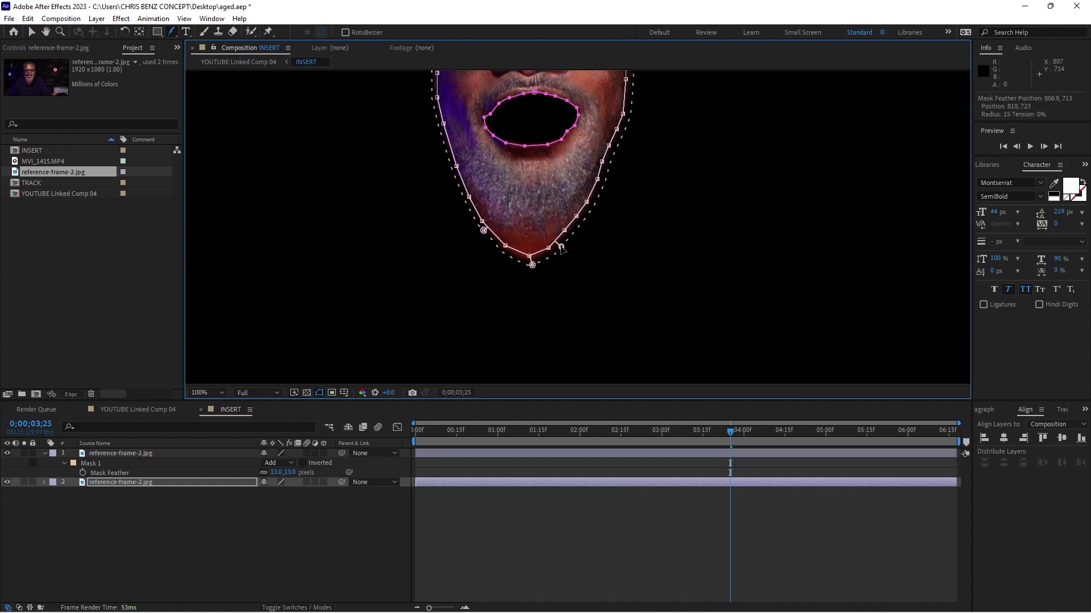
{"action": "left_click_drag", "start_coordinate": [533, 266], "coordinate": [533, 274]}
Step: Scrub through YOUTUBE Linked Comp 04 to check how the feathered chin and jaw edges blend with the footage
{"action": "left_click", "coordinate": [138, 409]}
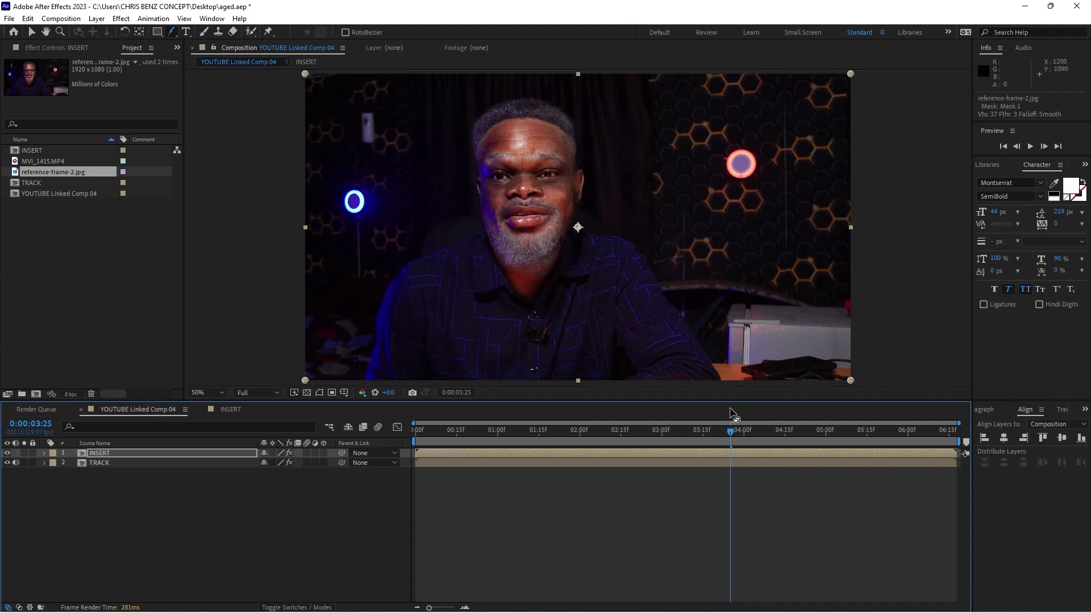
{"action": "left_click_drag", "start_coordinate": [731, 434], "coordinate": [700, 436]}
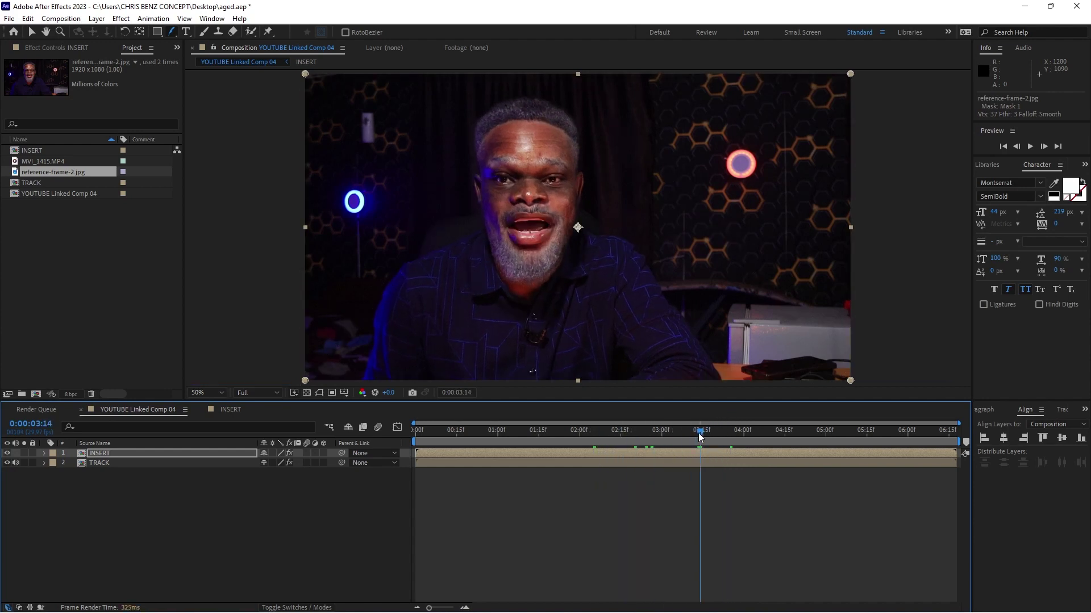
{"action": "left_click_drag", "start_coordinate": [807, 433], "coordinate": [638, 438]}
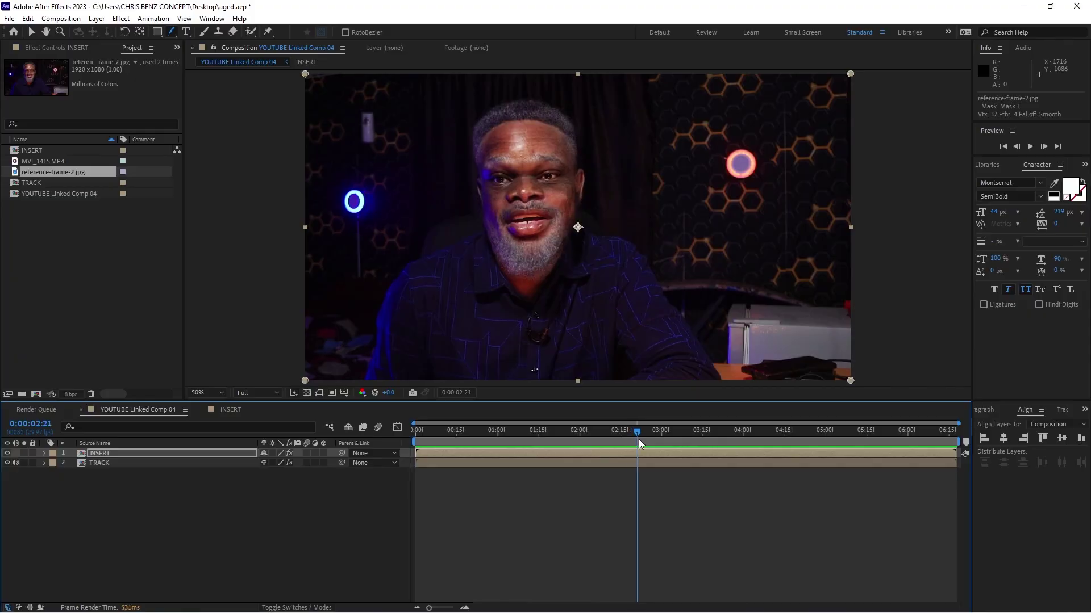